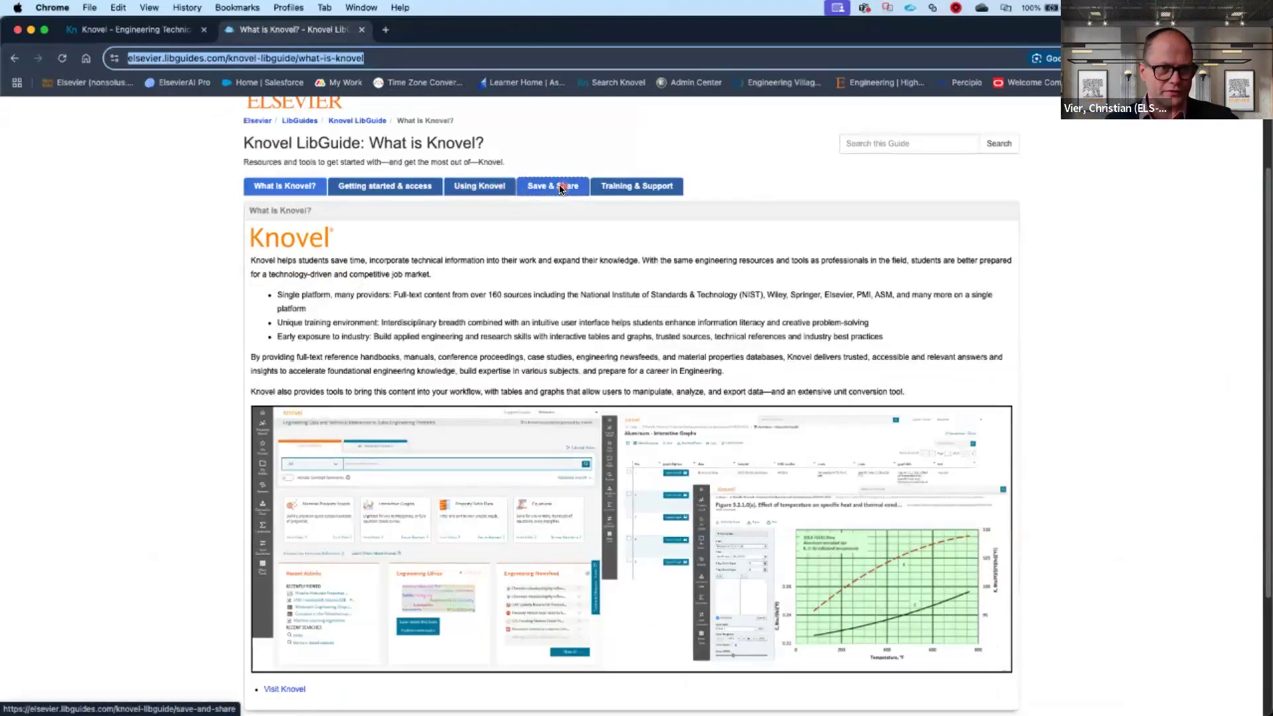
# Step: Look over the LibGuide page "What is Knovel?" down to its engineering education video tutorials, and close the guide
pyautogui.scroll(-1, 515, 423)
pyautogui.scroll(-3, 515, 422)
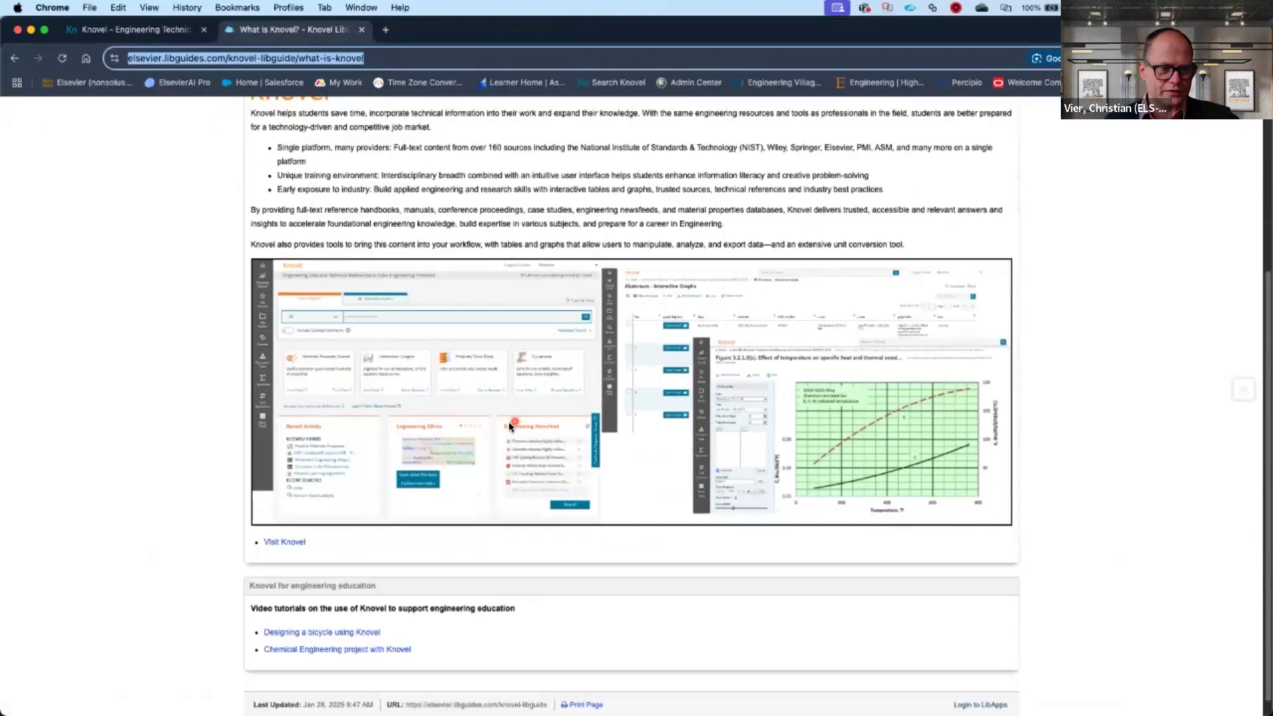
pyautogui.scroll(5, 468, 419)
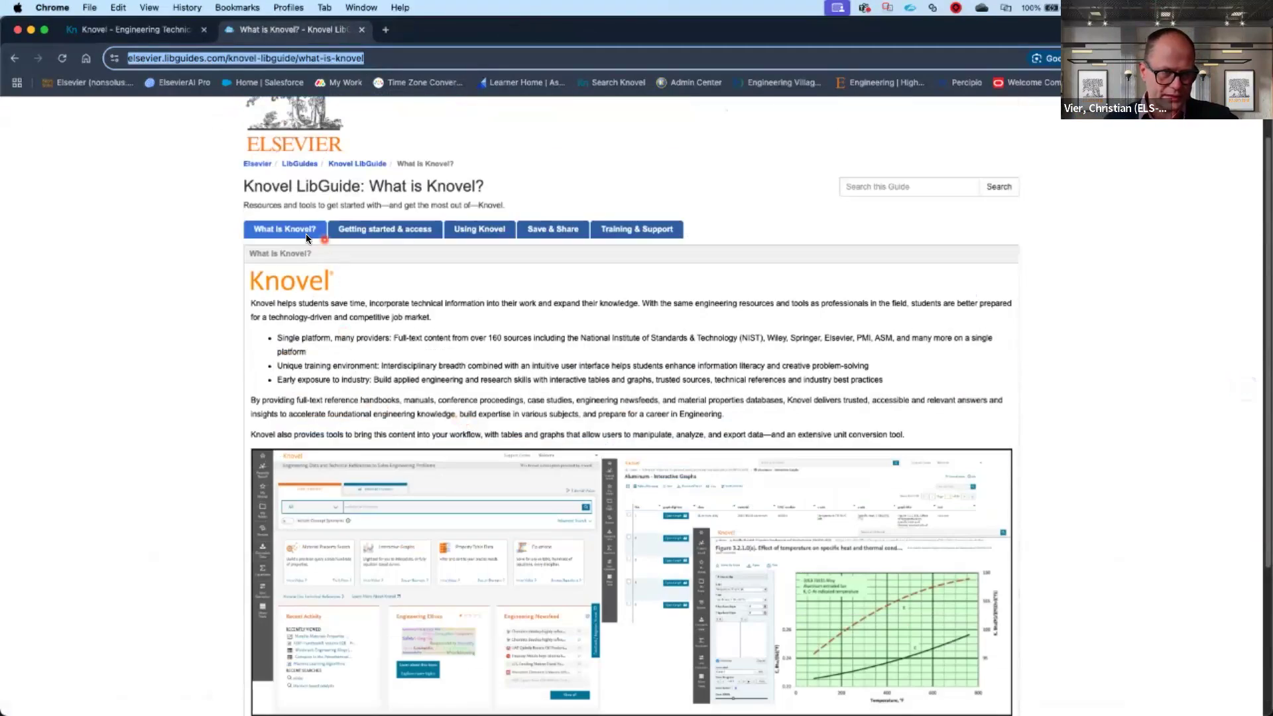
pyautogui.scroll(-3, 379, 476)
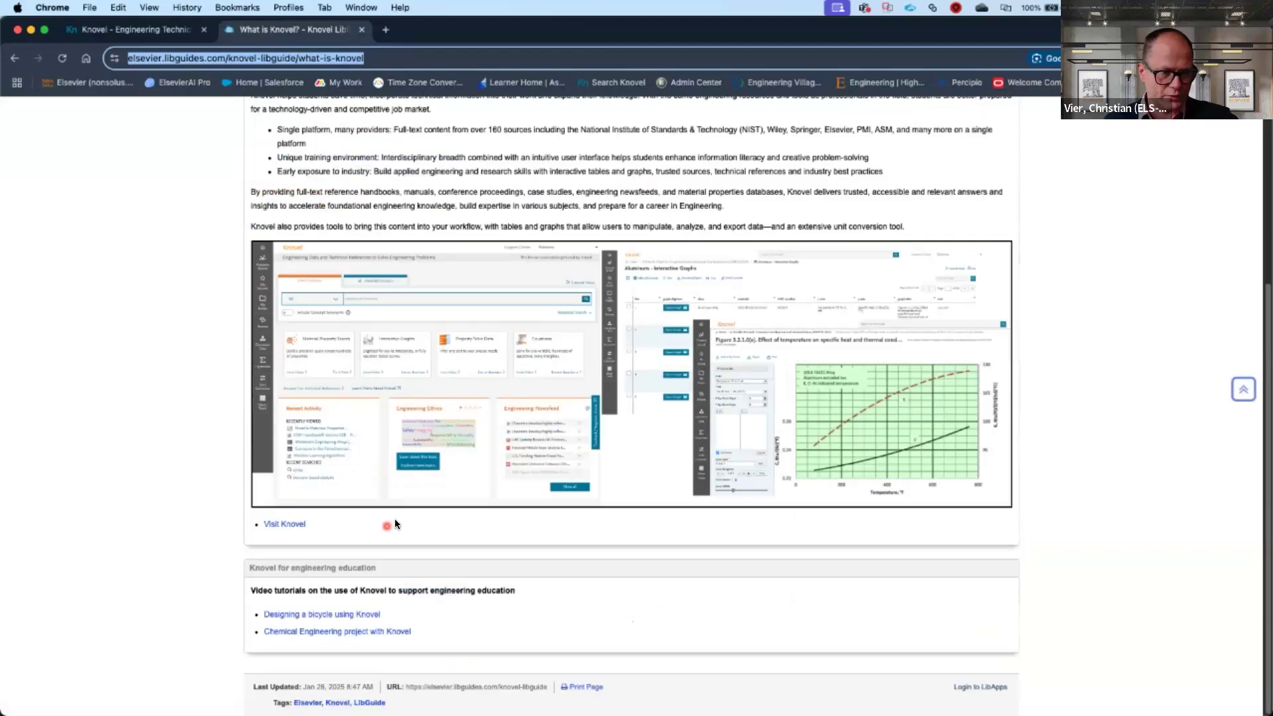
pyautogui.click(363, 614)
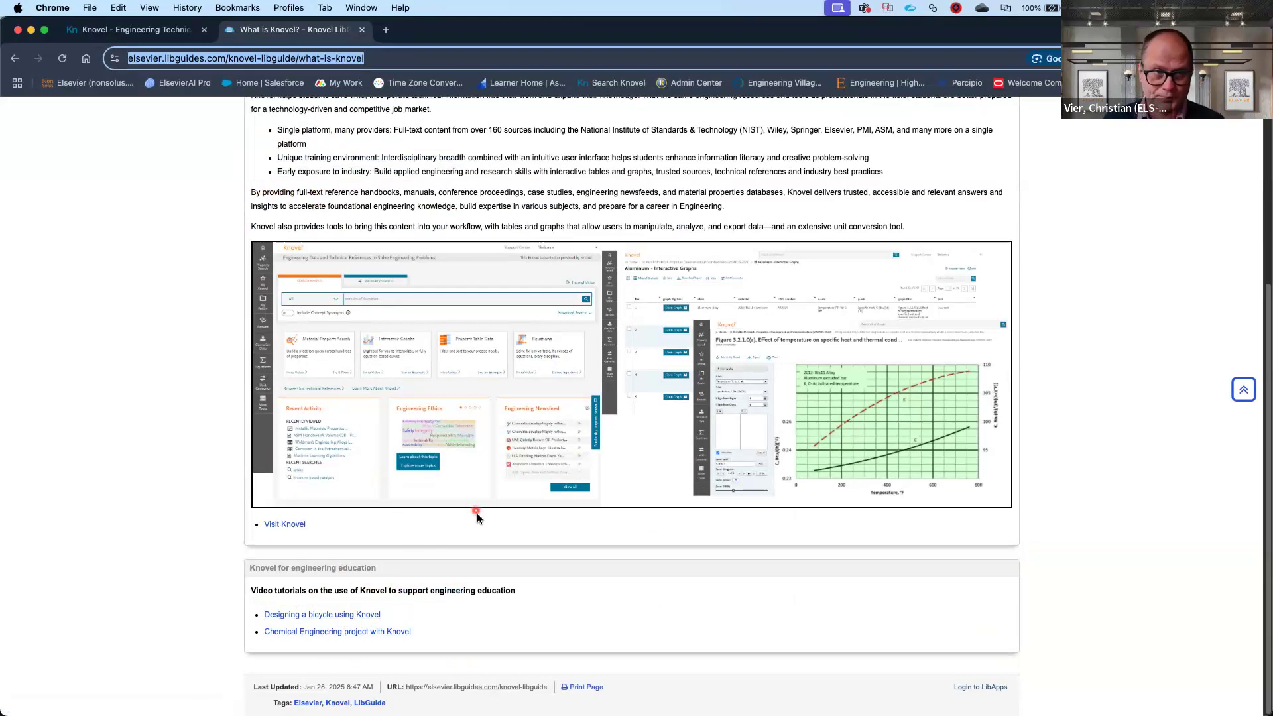
pyautogui.scroll(5, 476, 513)
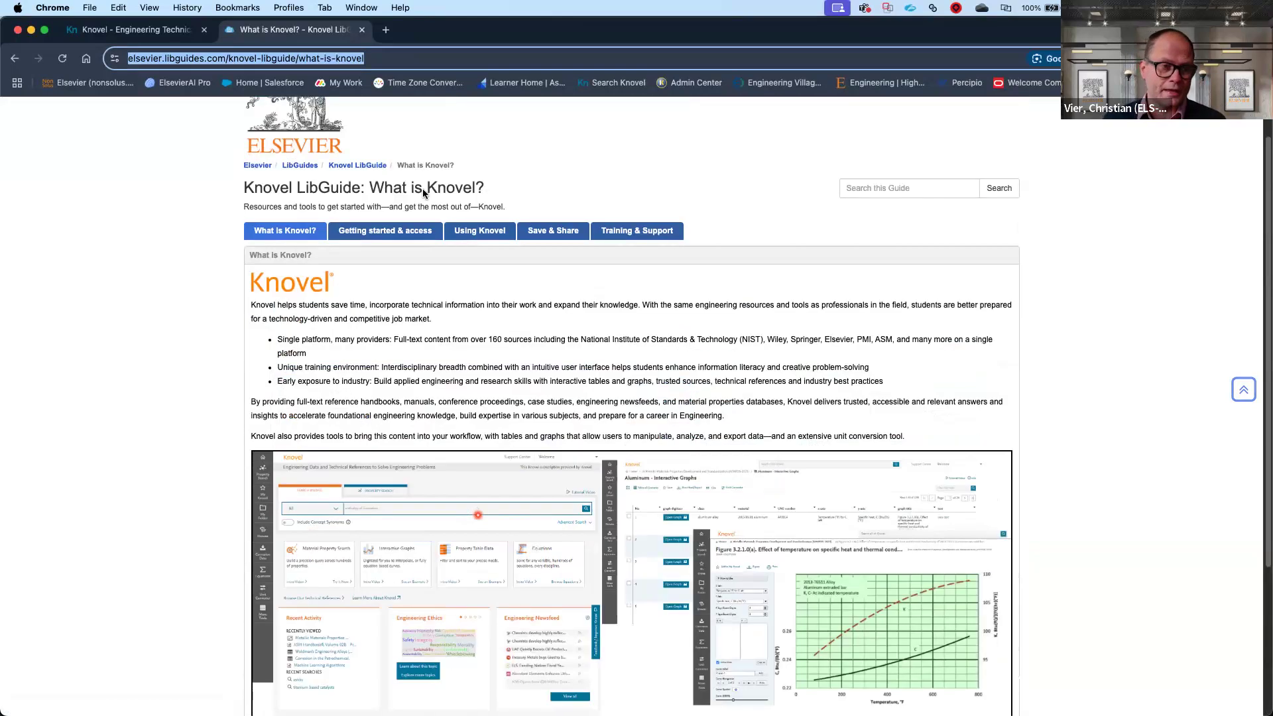
pyautogui.click(362, 30)
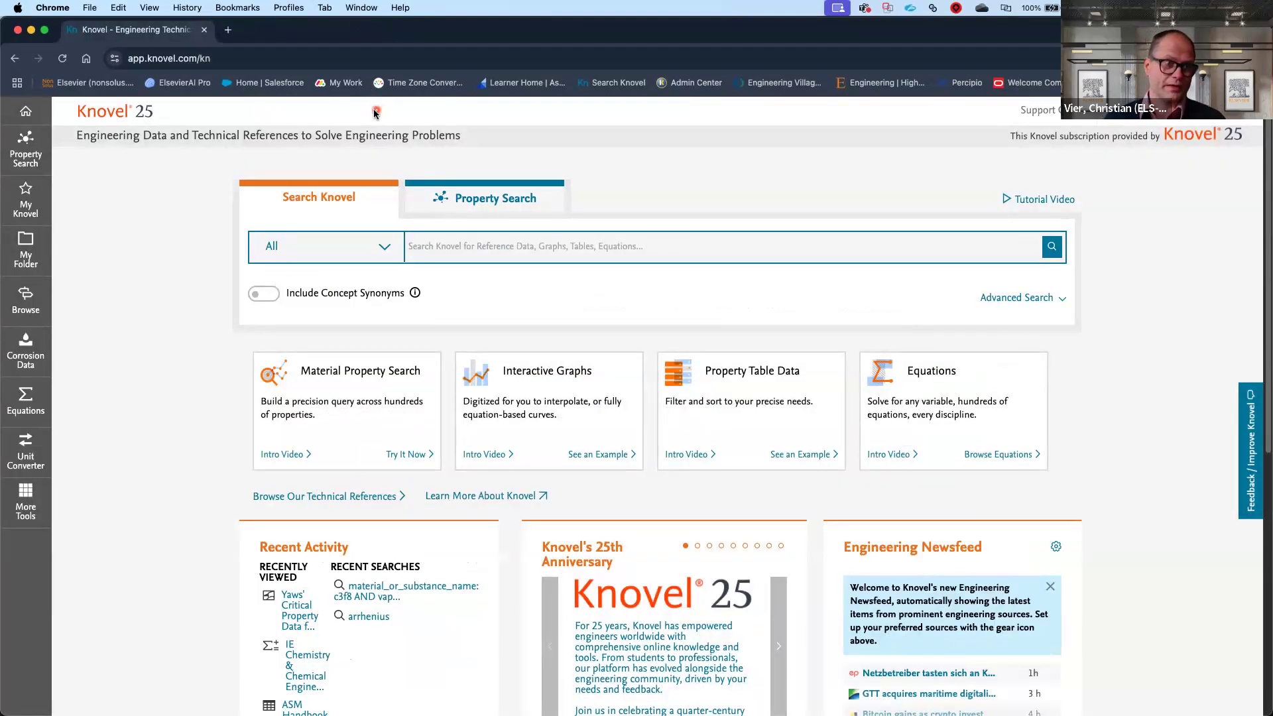
# Step: Copy the web address of the Knovel home page, app.knovel.com/kn
pyautogui.click(215, 60)
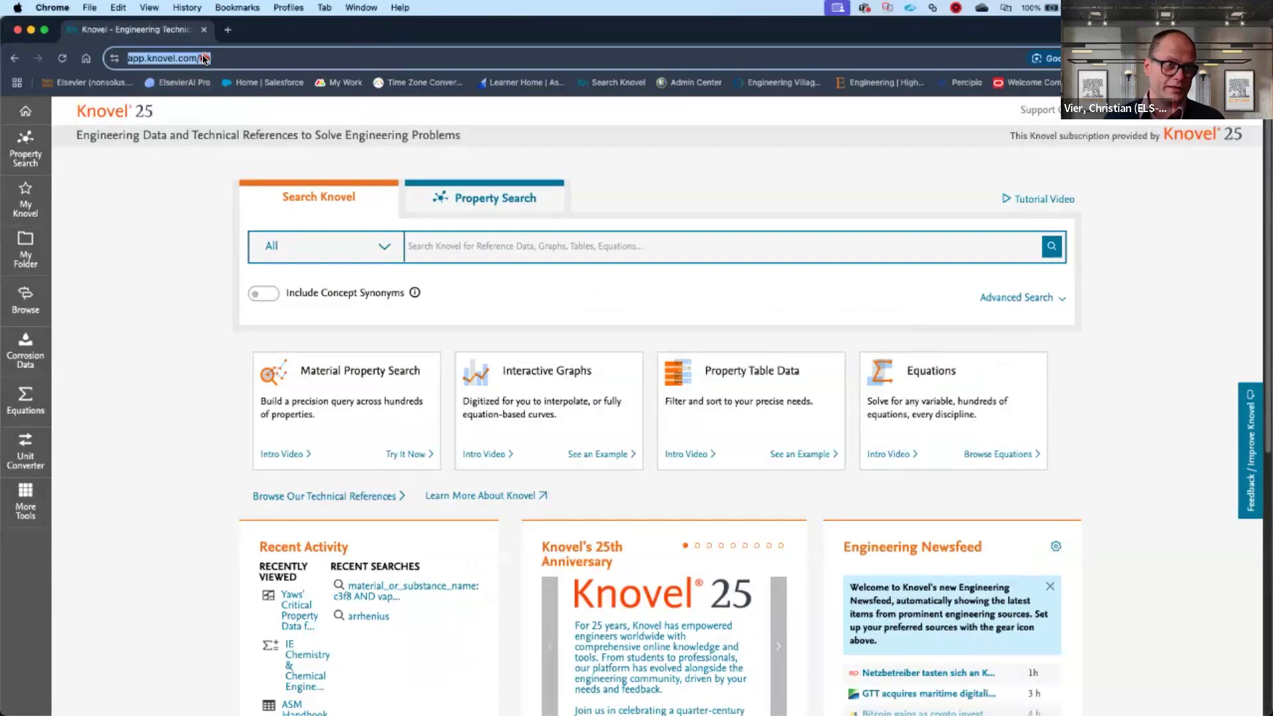
pyautogui.rightClick(204, 58)
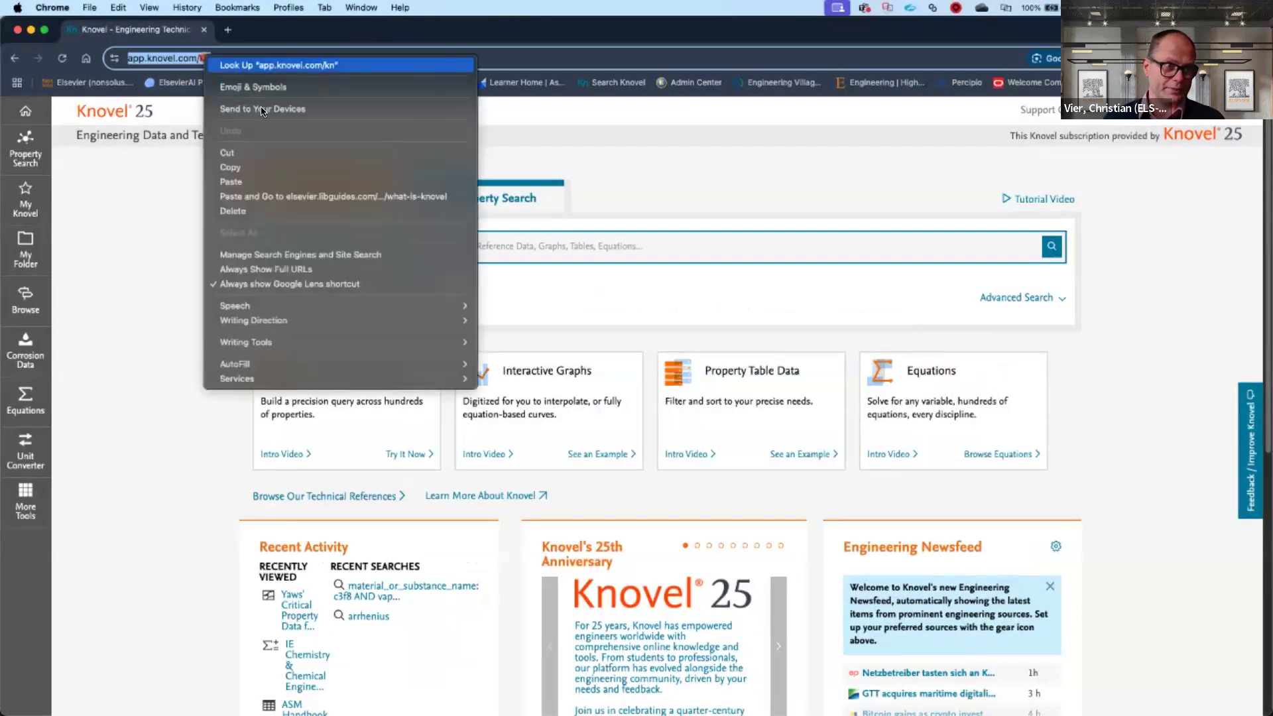
pyautogui.click(240, 173)
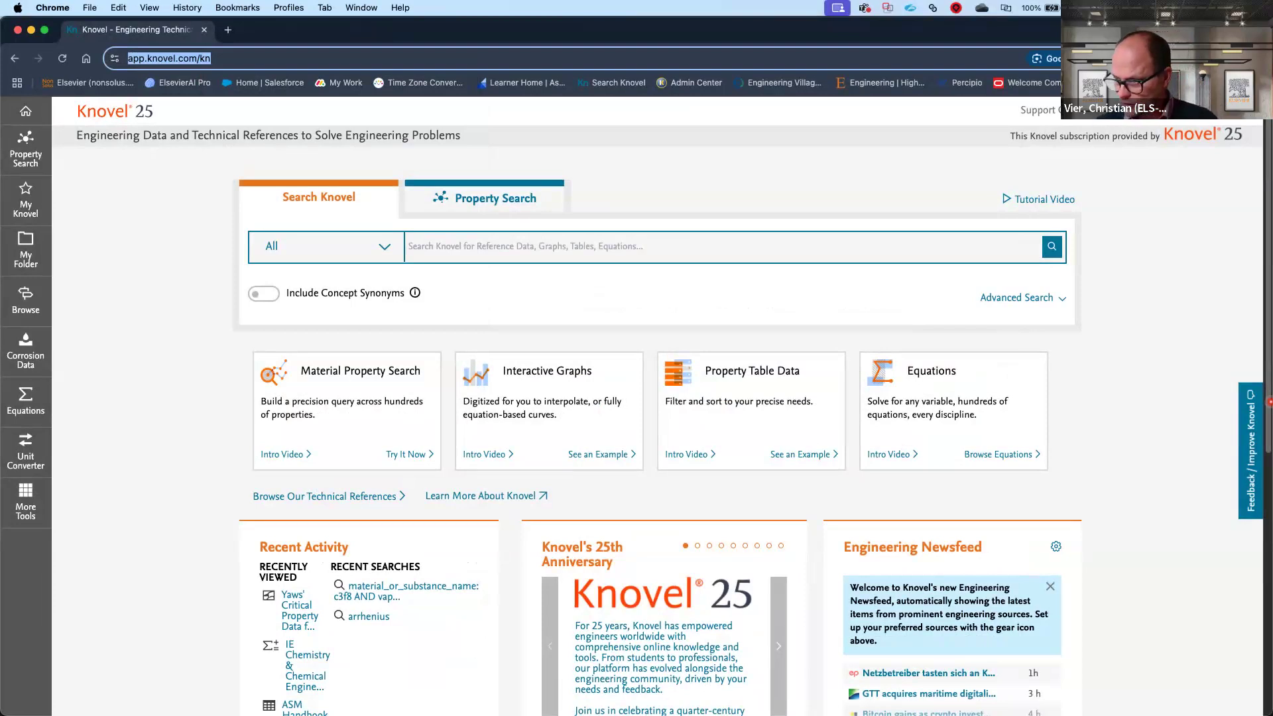
pyautogui.click(196, 103)
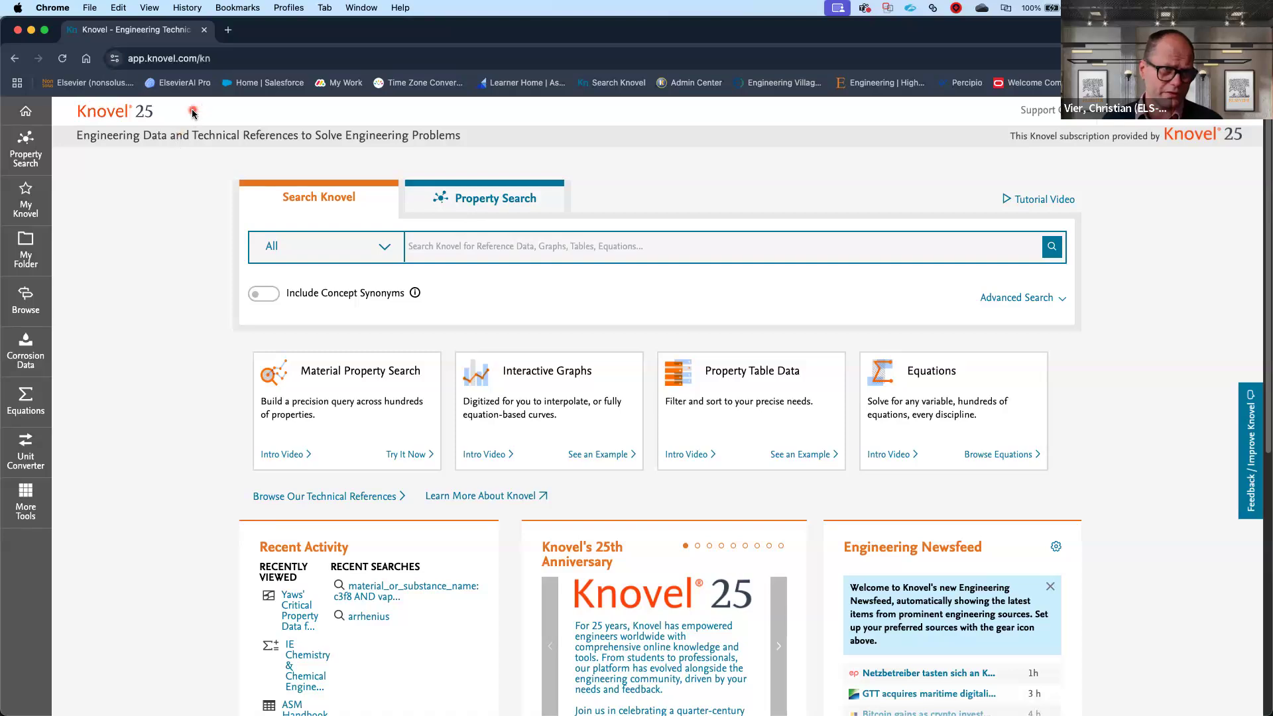
pyautogui.click(206, 59)
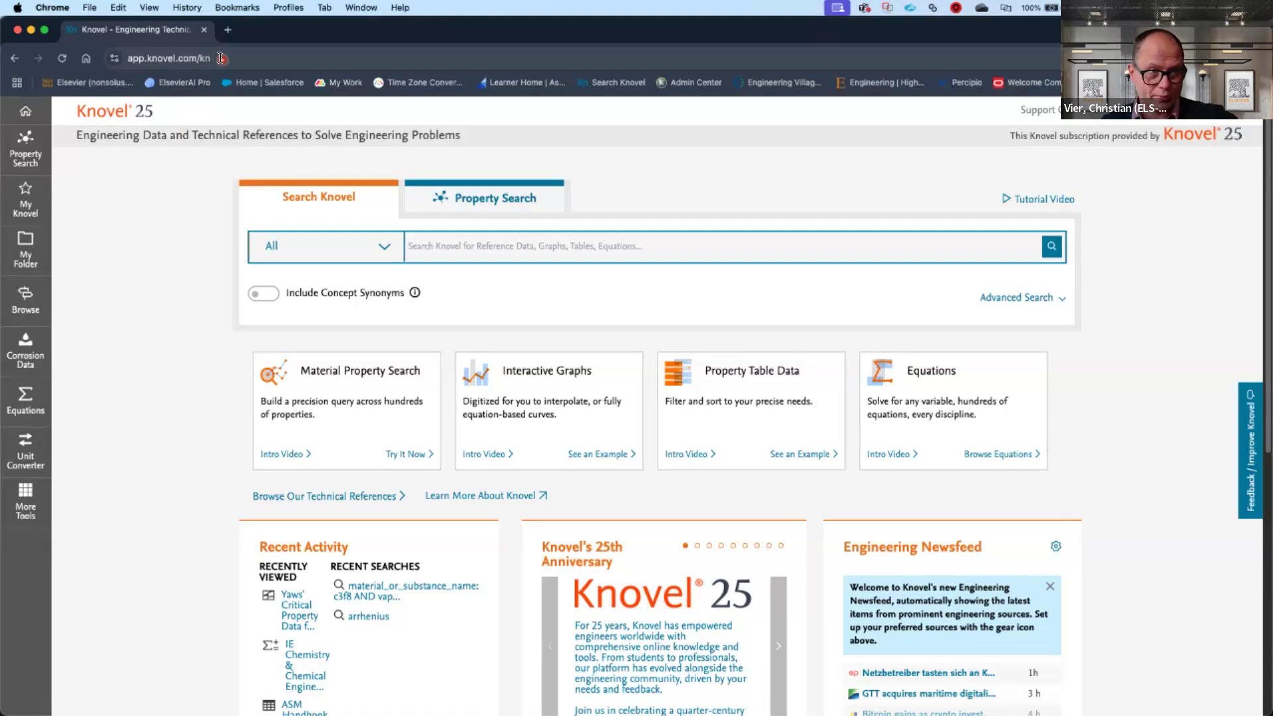
pyautogui.click(205, 101)
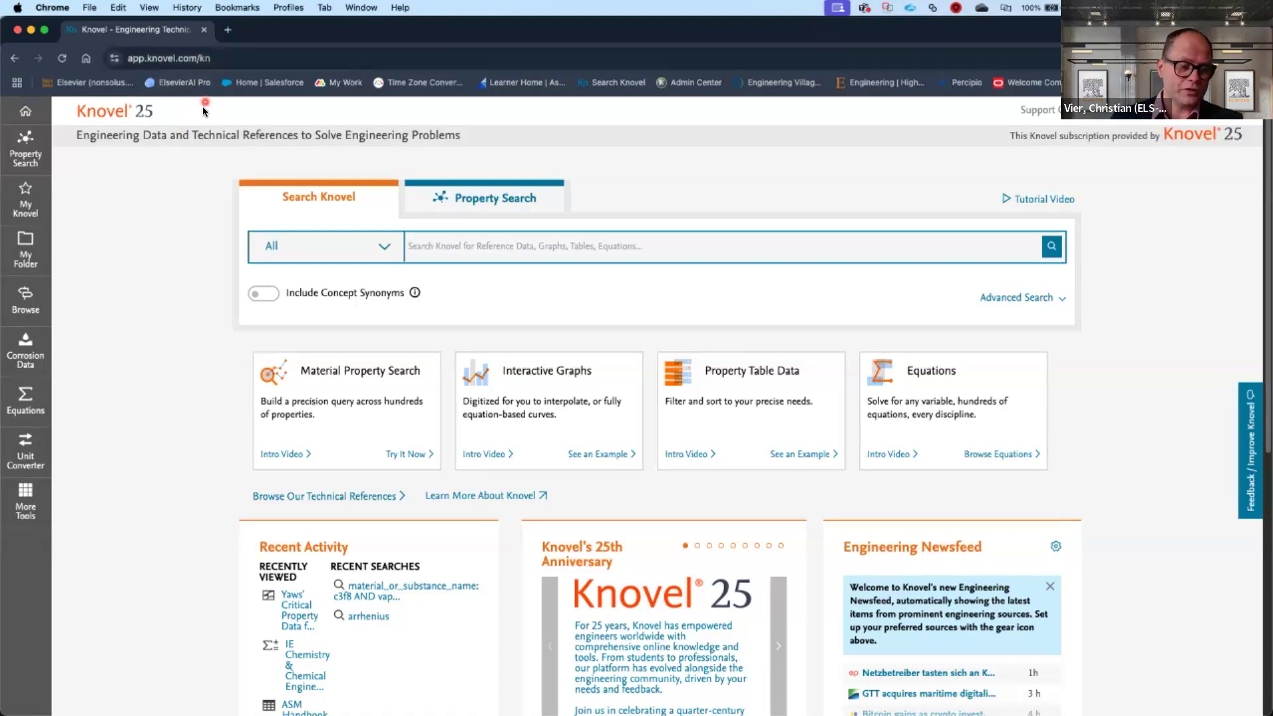
pyautogui.click(203, 112)
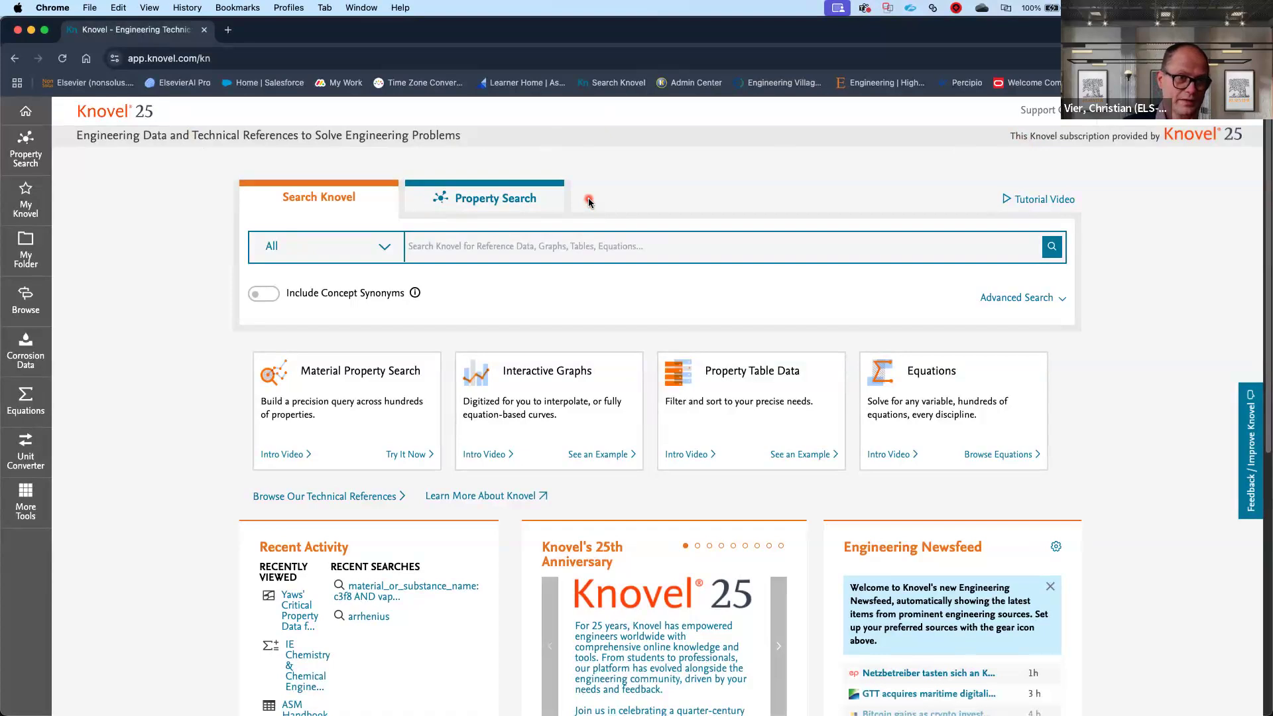
pyautogui.click(579, 238)
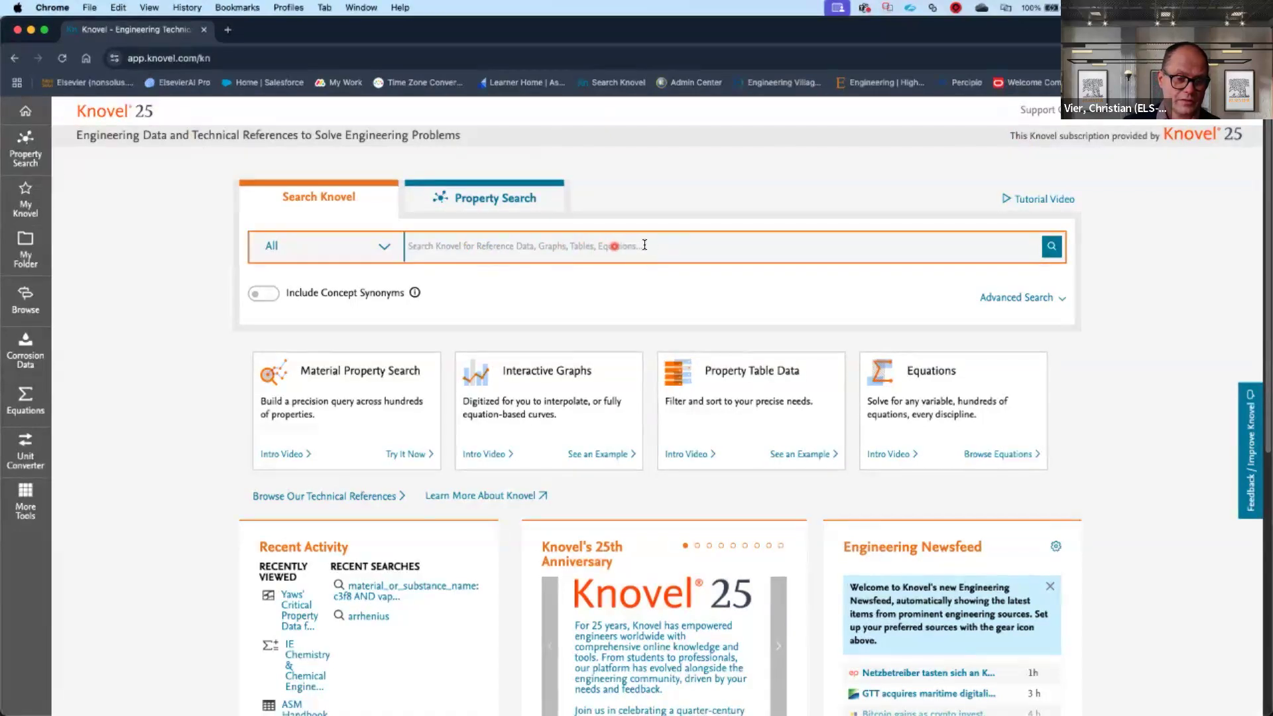
pyautogui.click(658, 322)
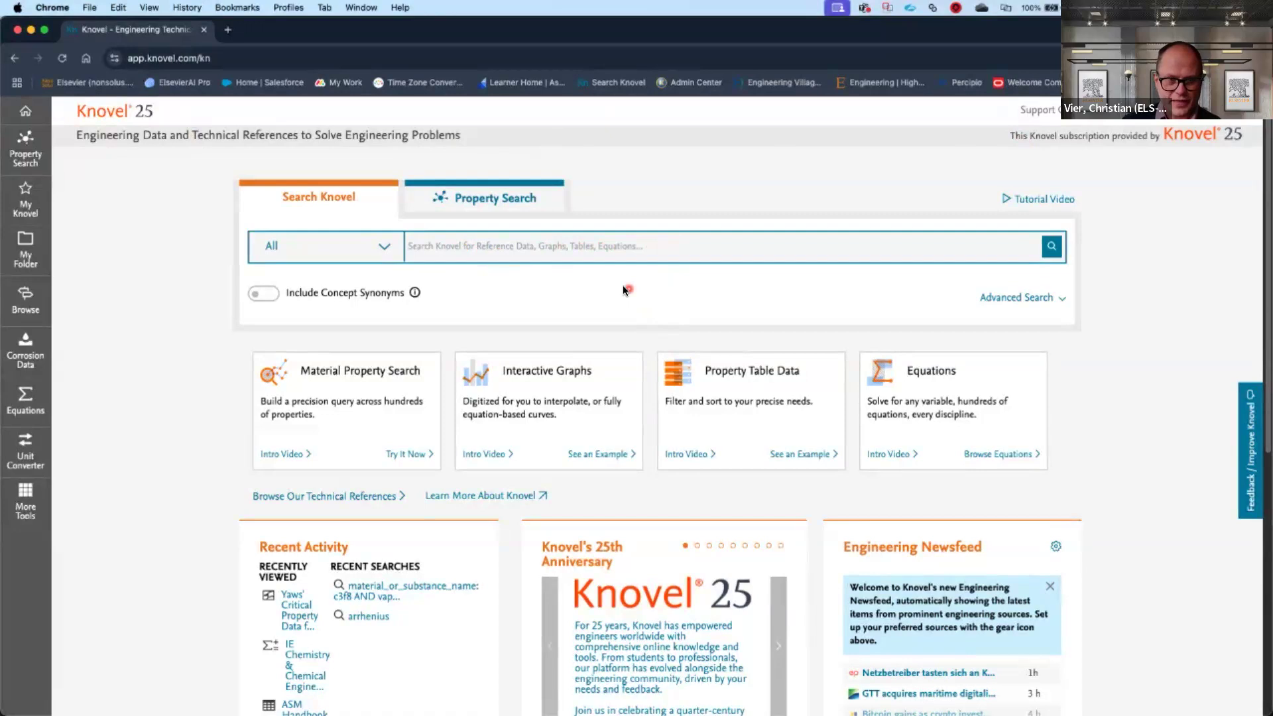
pyautogui.click(531, 246)
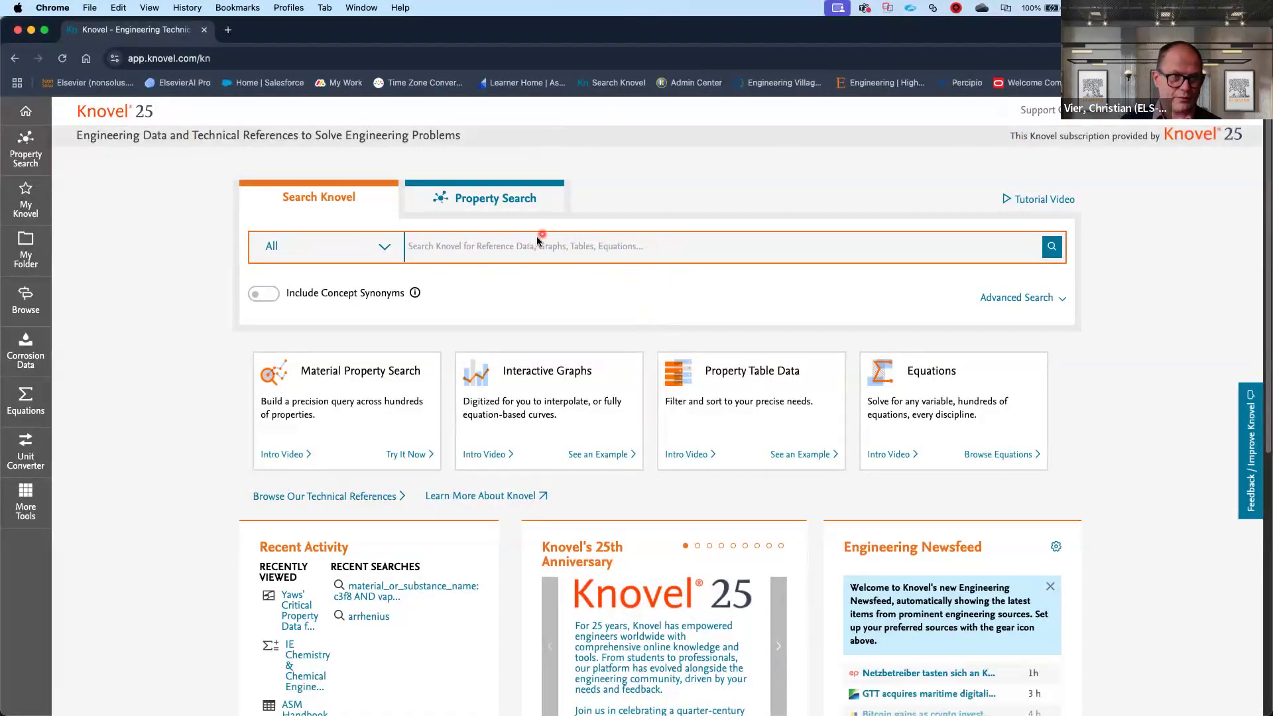
pyautogui.click(528, 298)
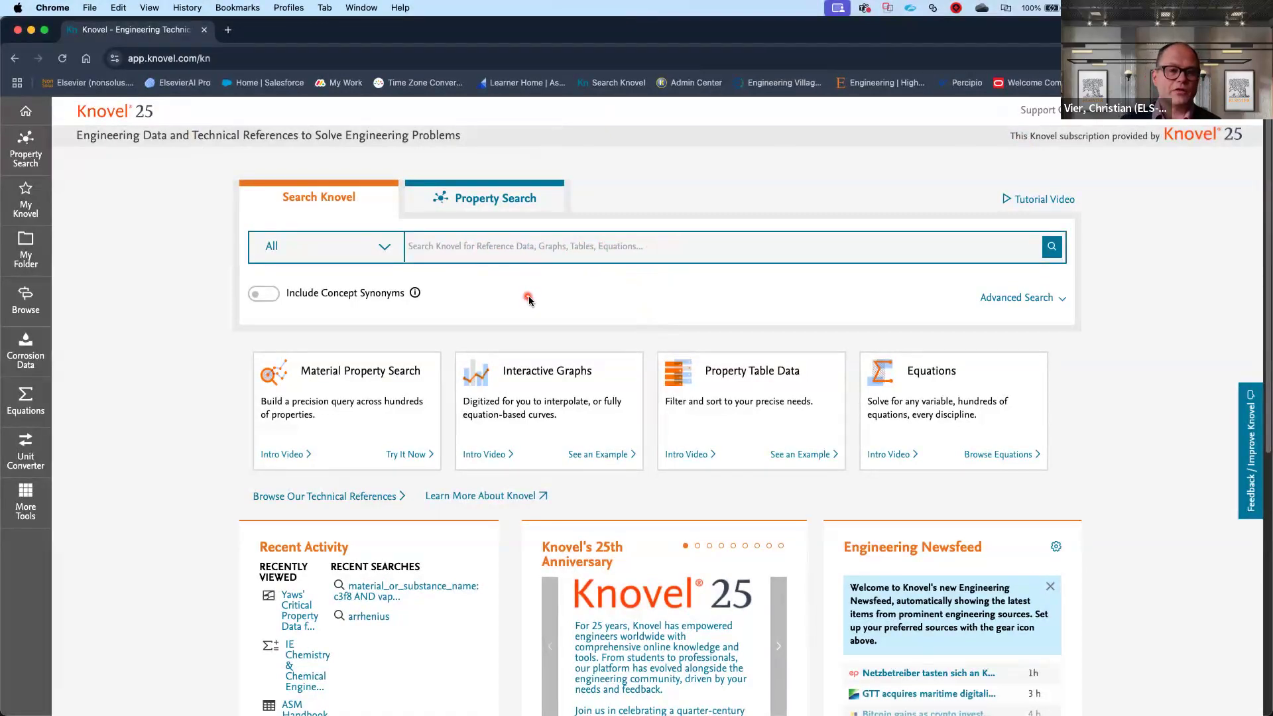
# Step: Search all Knovel content for "energy transition" and highlight the total number of results
pyautogui.click(452, 245)
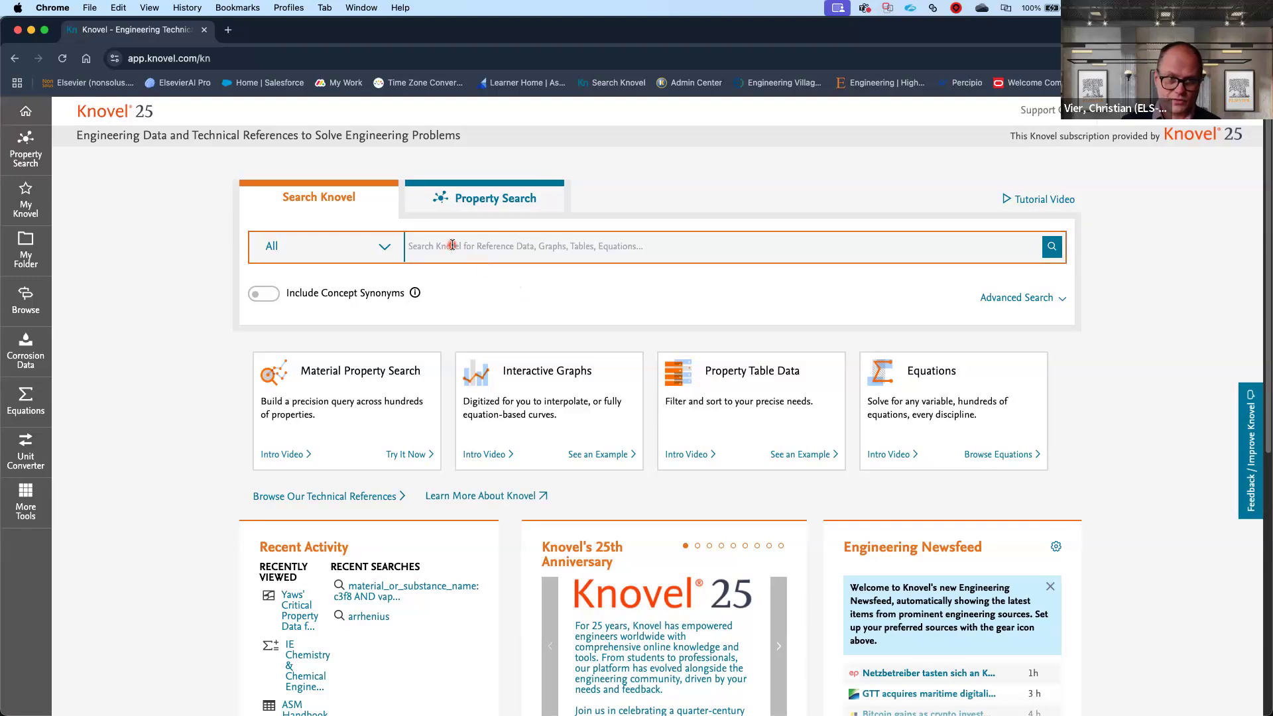
pyautogui.write('energy transition')
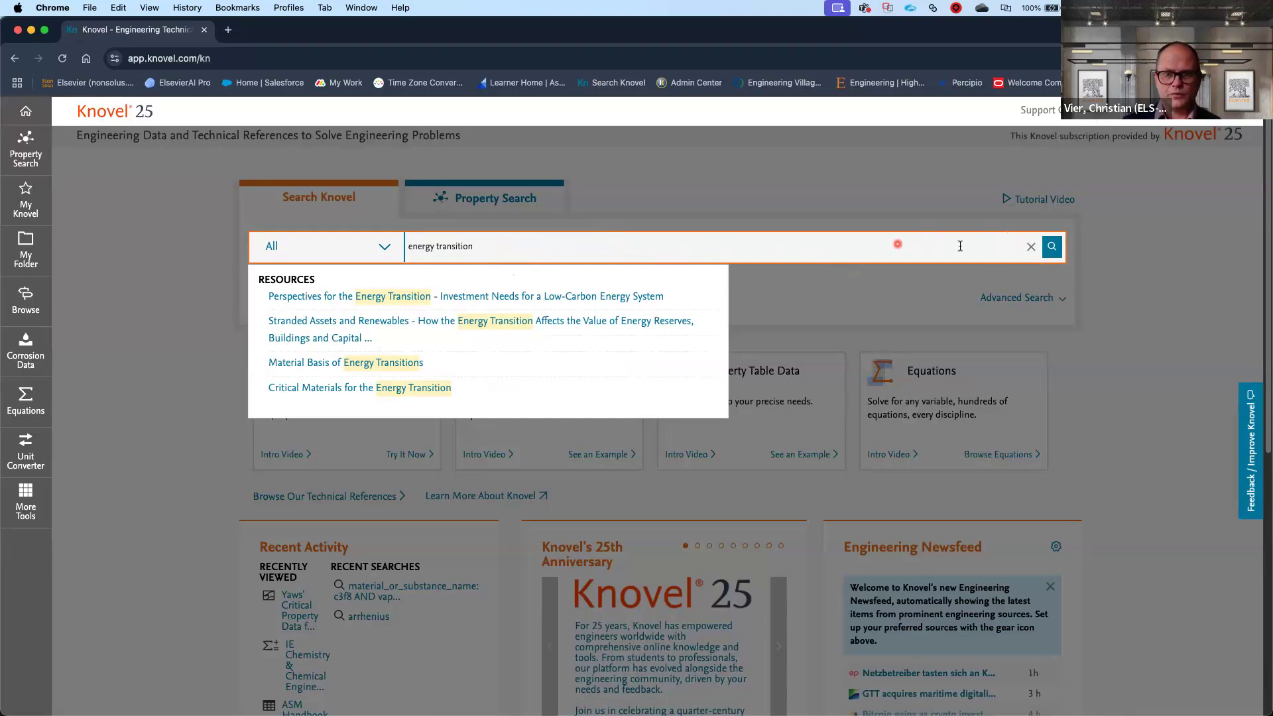
pyautogui.click(1052, 248)
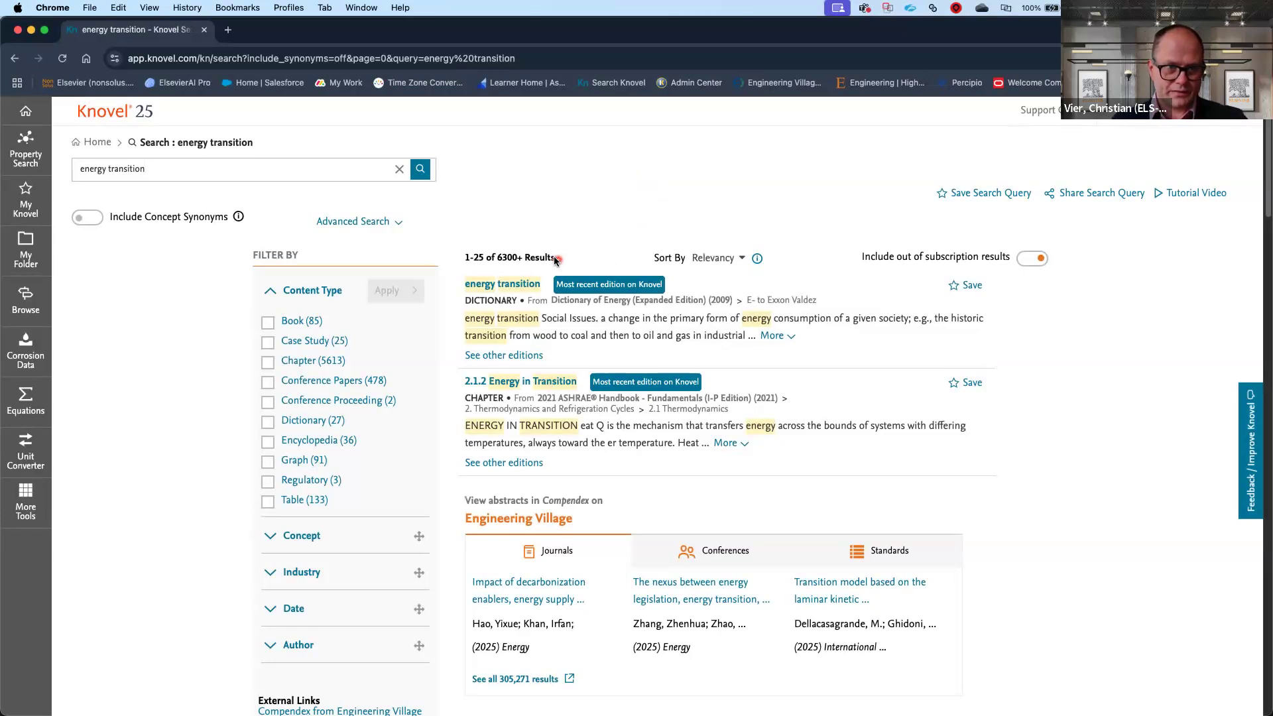
pyautogui.moveTo(500, 259); pyautogui.dragTo(555, 262)
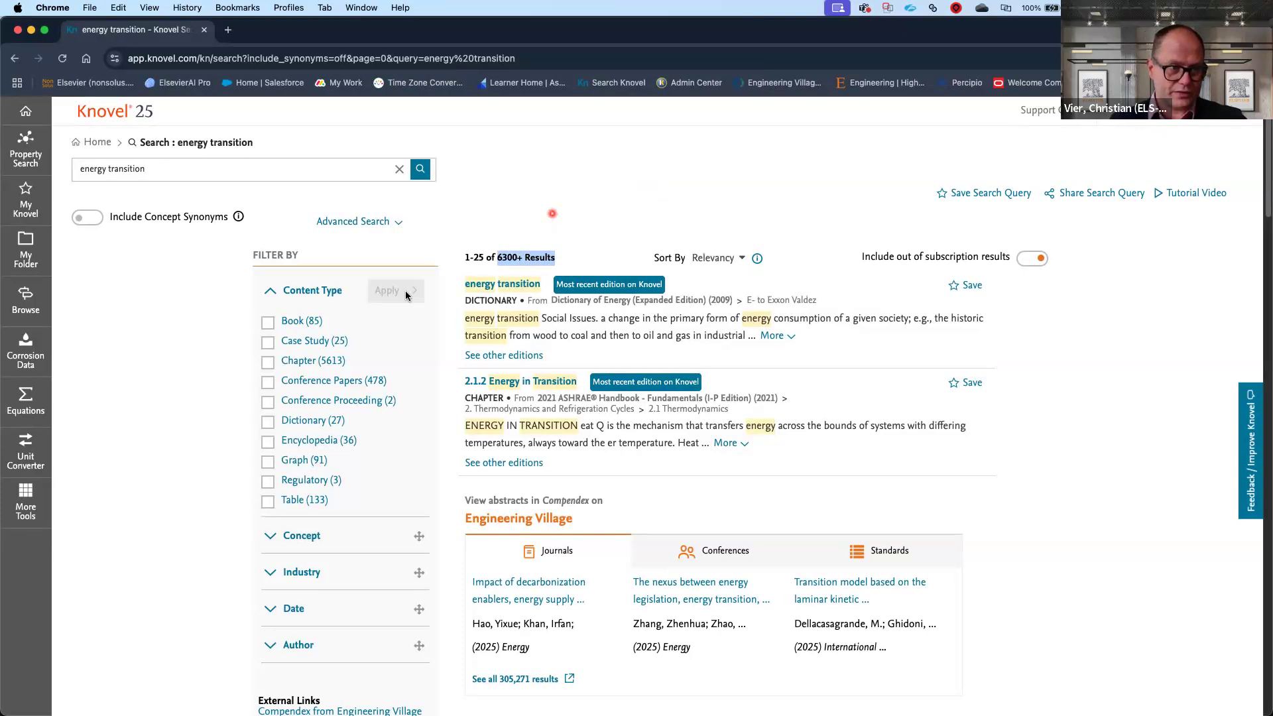
# Step: Examine the Content Type, Concept and Industry filter options available for the energy transition results
pyautogui.click(328, 343)
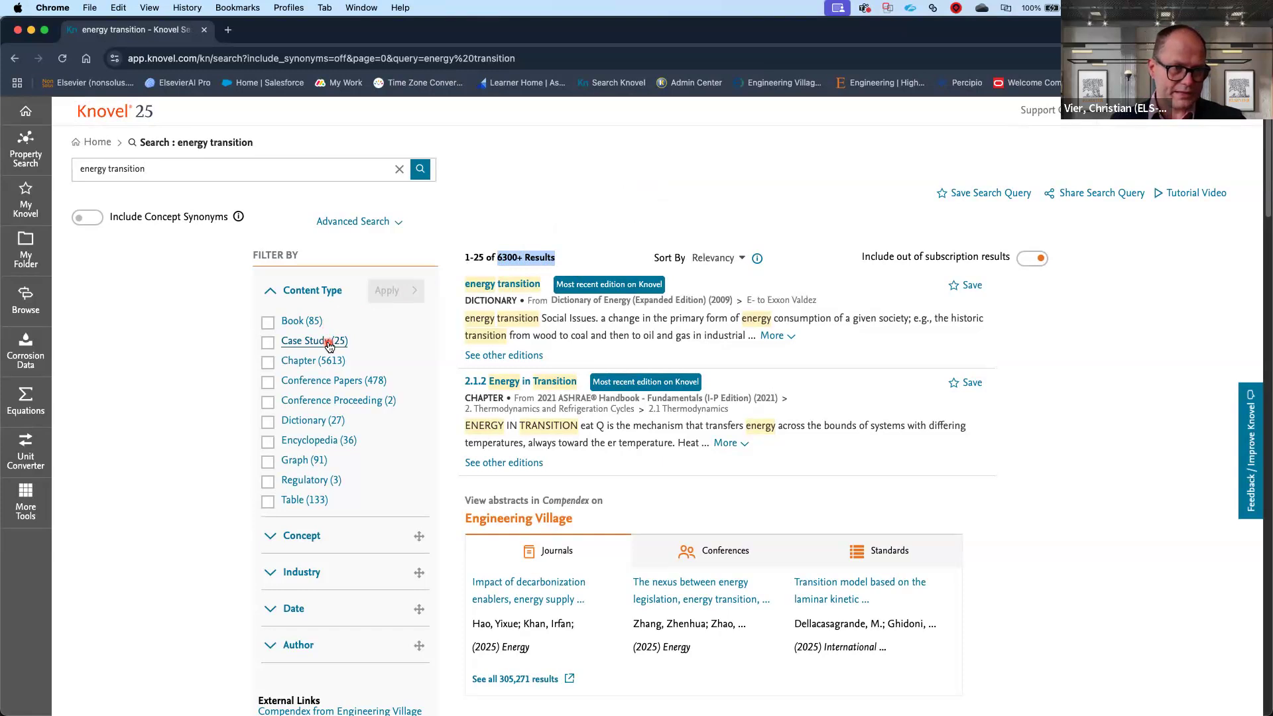
pyautogui.click(359, 369)
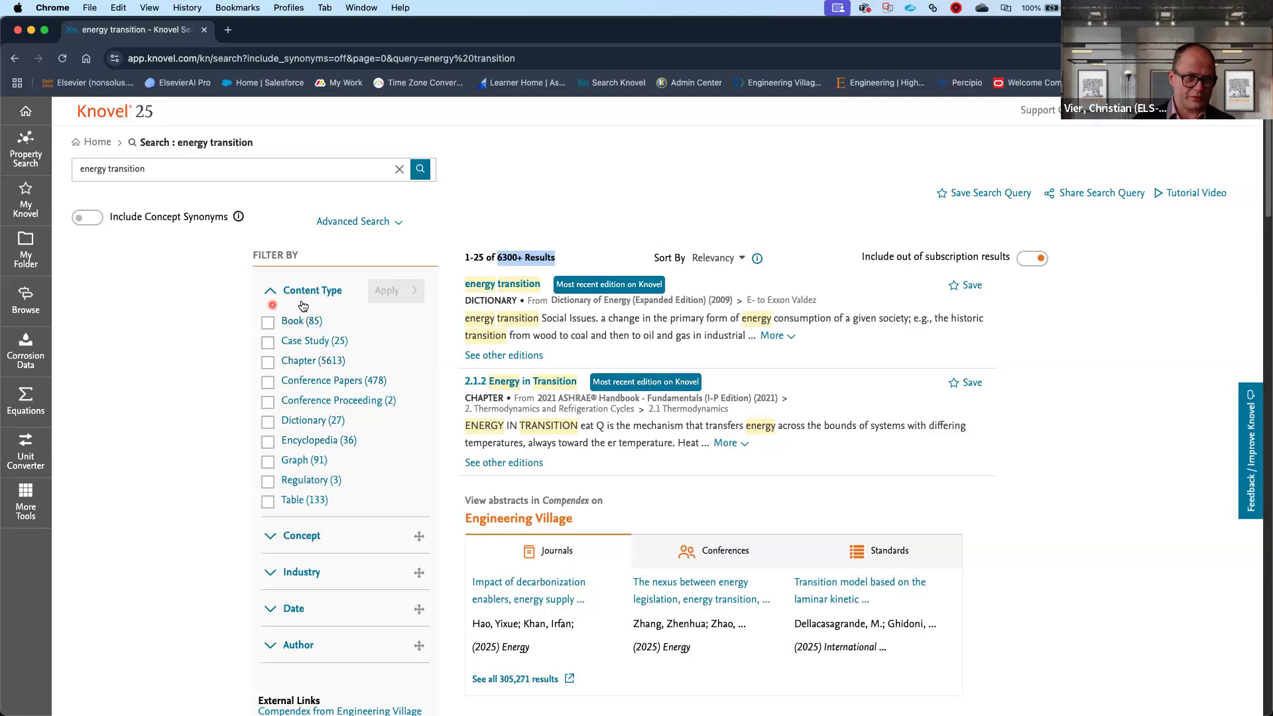
pyautogui.scroll(-2, 217, 433)
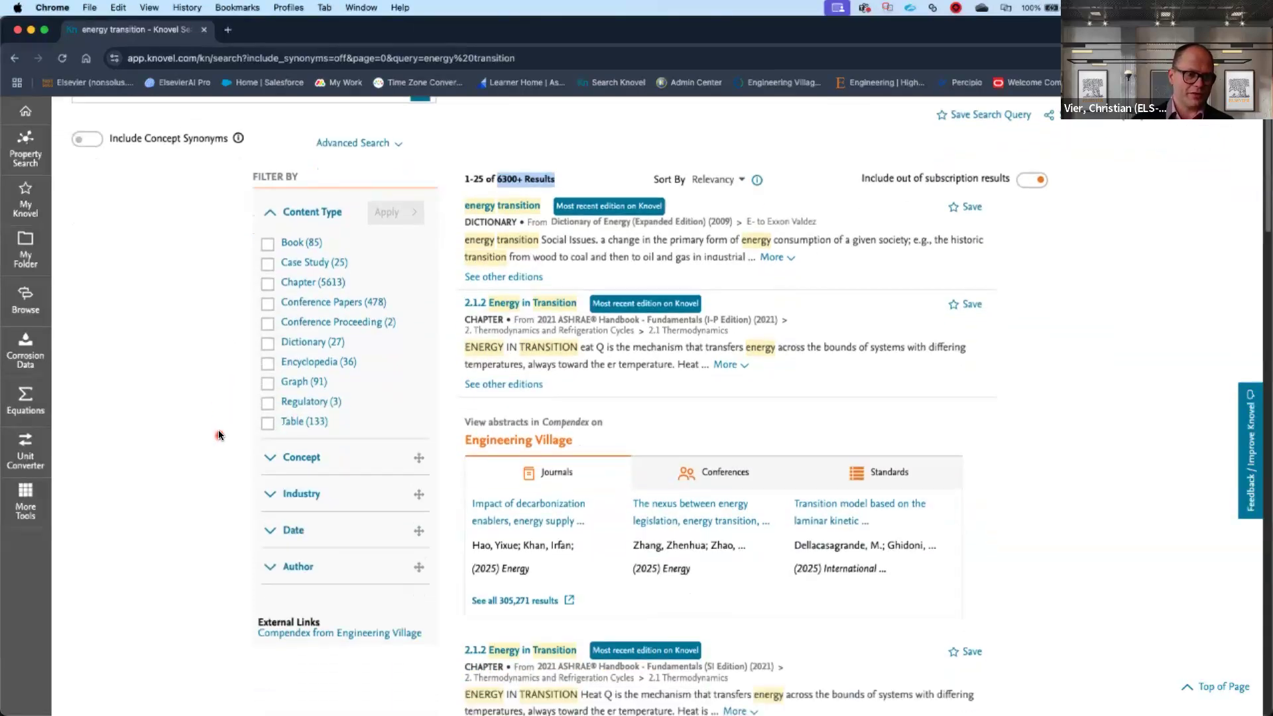
pyautogui.scroll(-1, 218, 435)
pyautogui.click(271, 405)
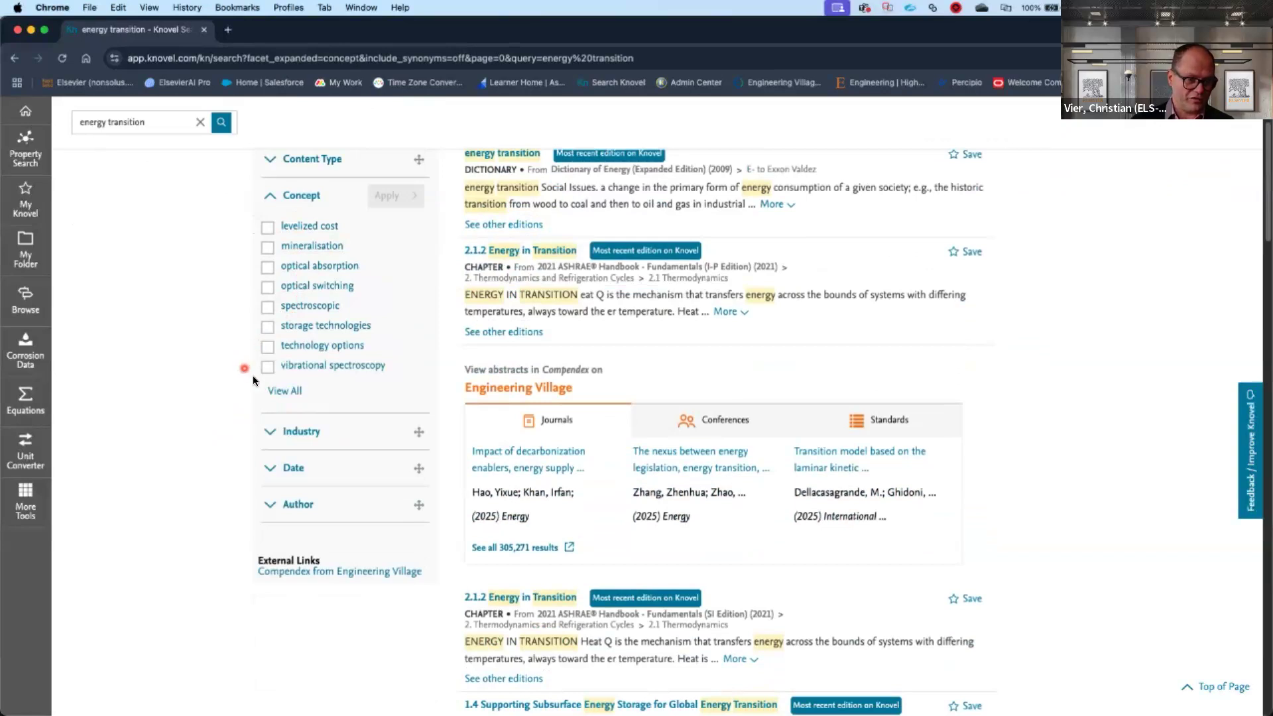
pyautogui.click(272, 431)
pyautogui.click(188, 285)
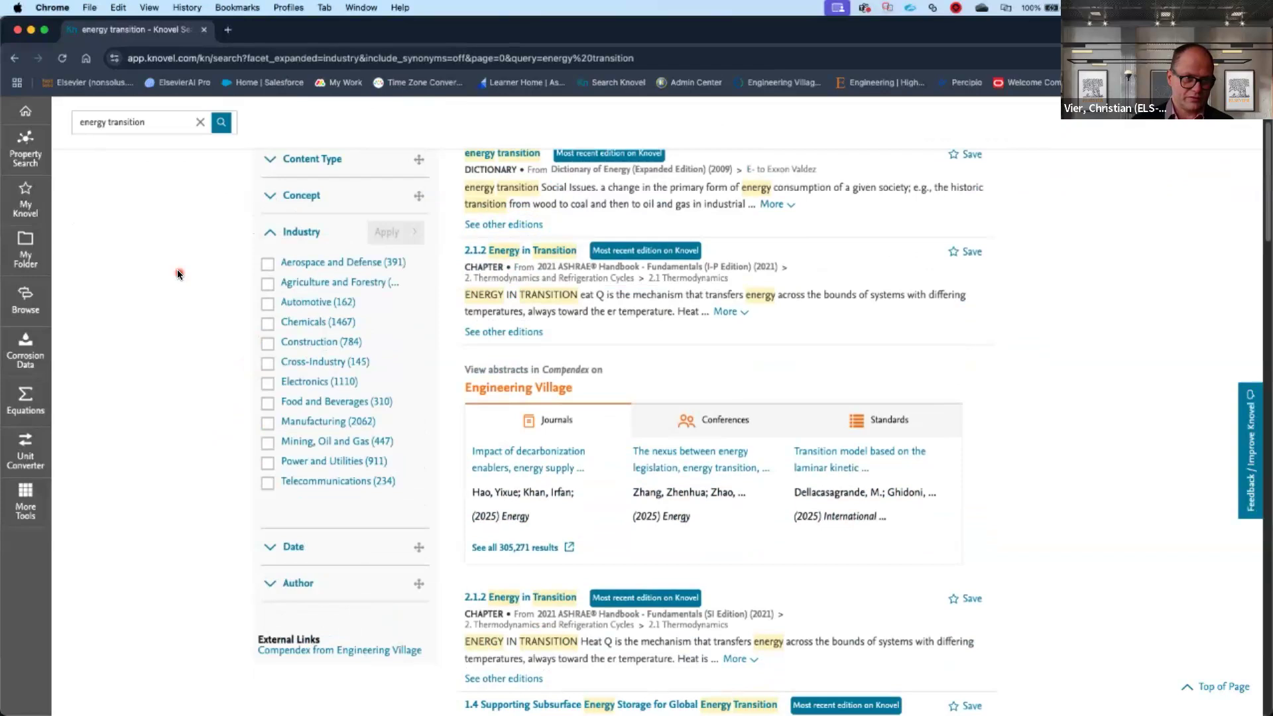
pyautogui.click(268, 568)
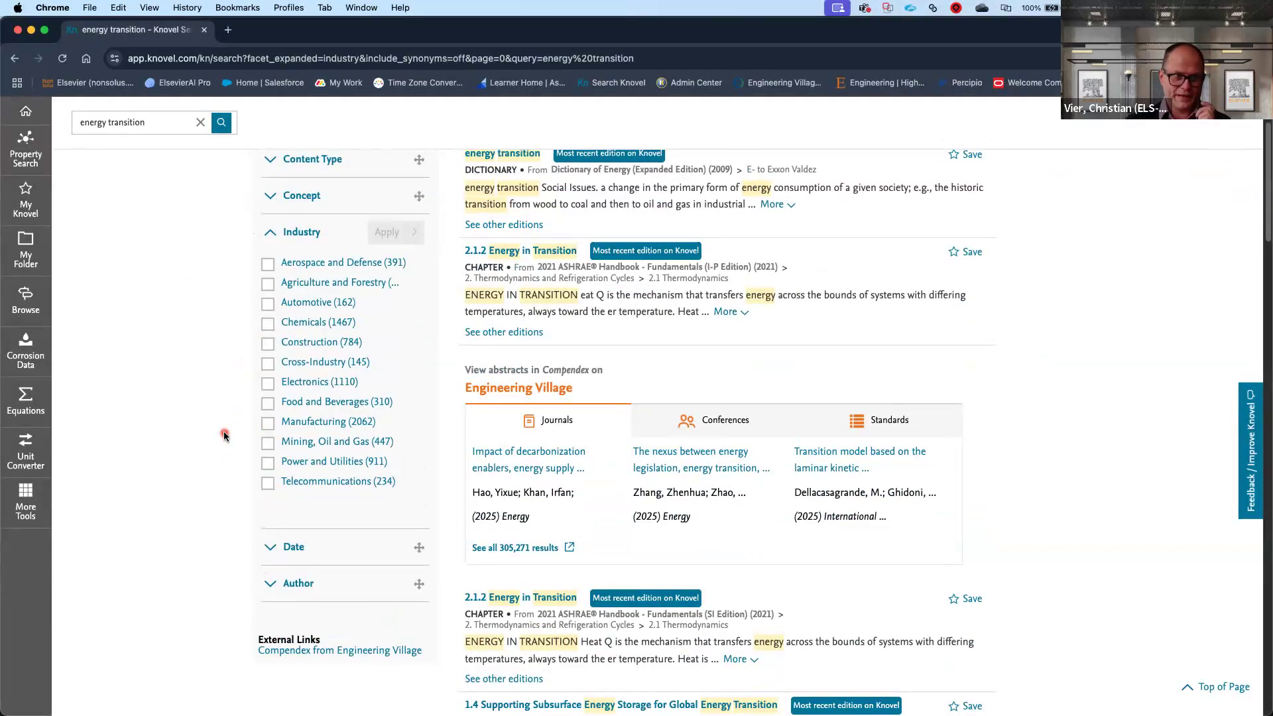
# Step: Filter the energy transition results to the Book content type, and clear that filter again
pyautogui.scroll(3, 224, 355)
pyautogui.click(248, 298)
pyautogui.click(267, 273)
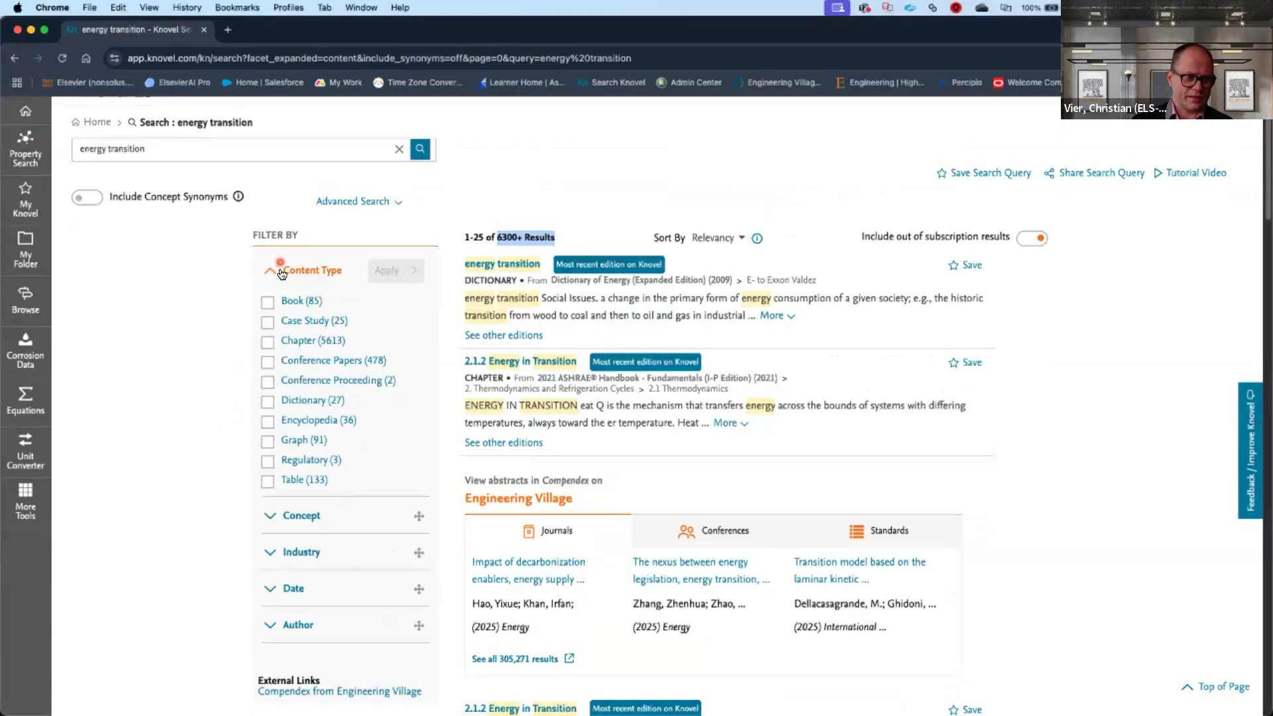
pyautogui.click(281, 277)
pyautogui.click(269, 303)
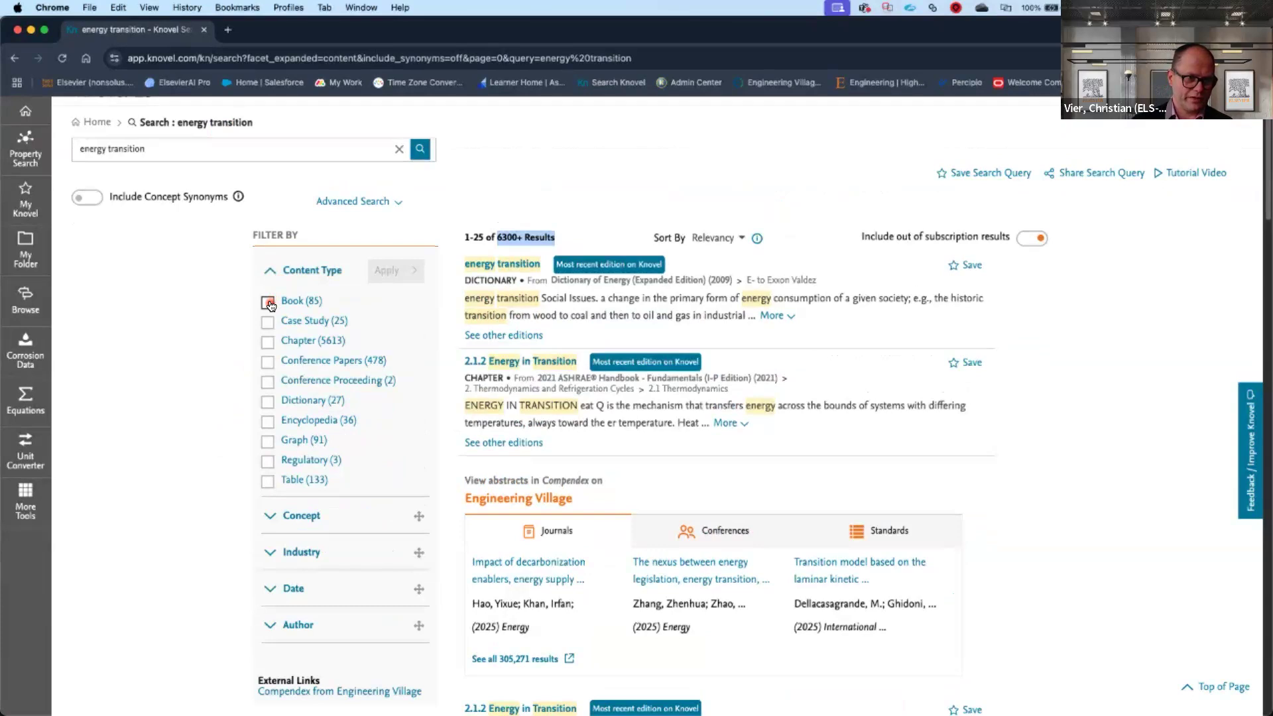
pyautogui.click(393, 272)
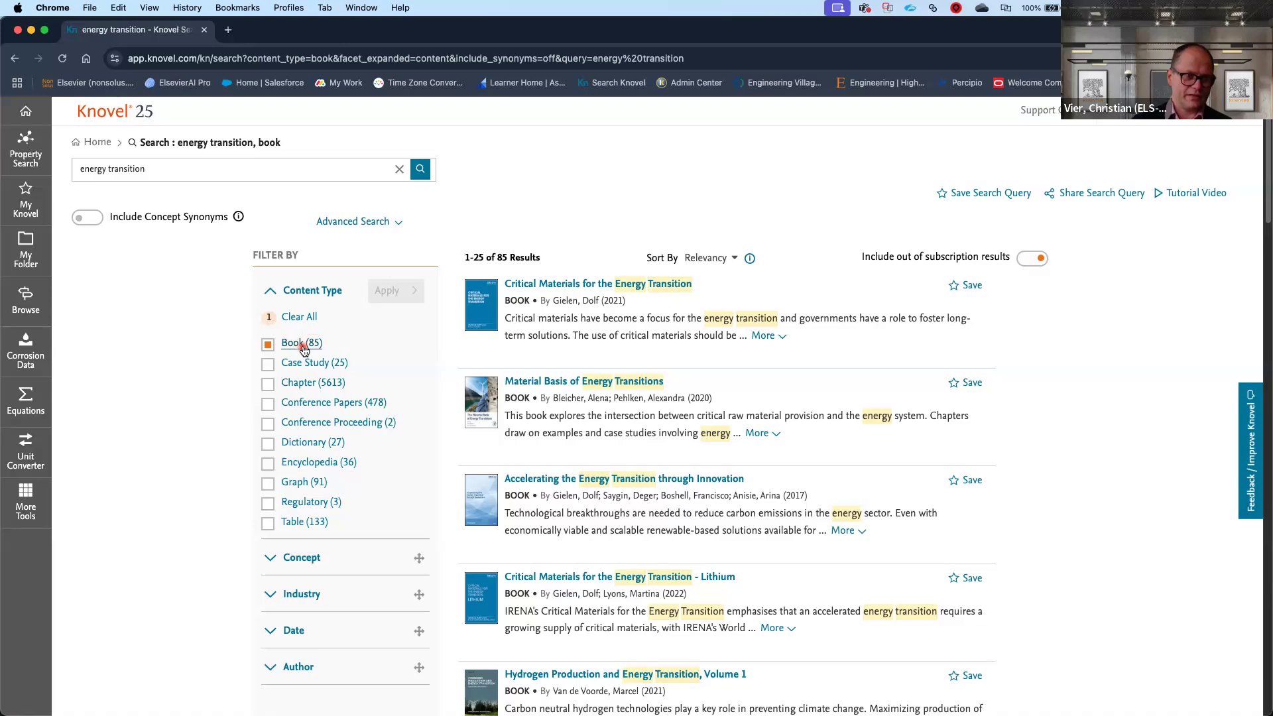
pyautogui.moveTo(503, 270)
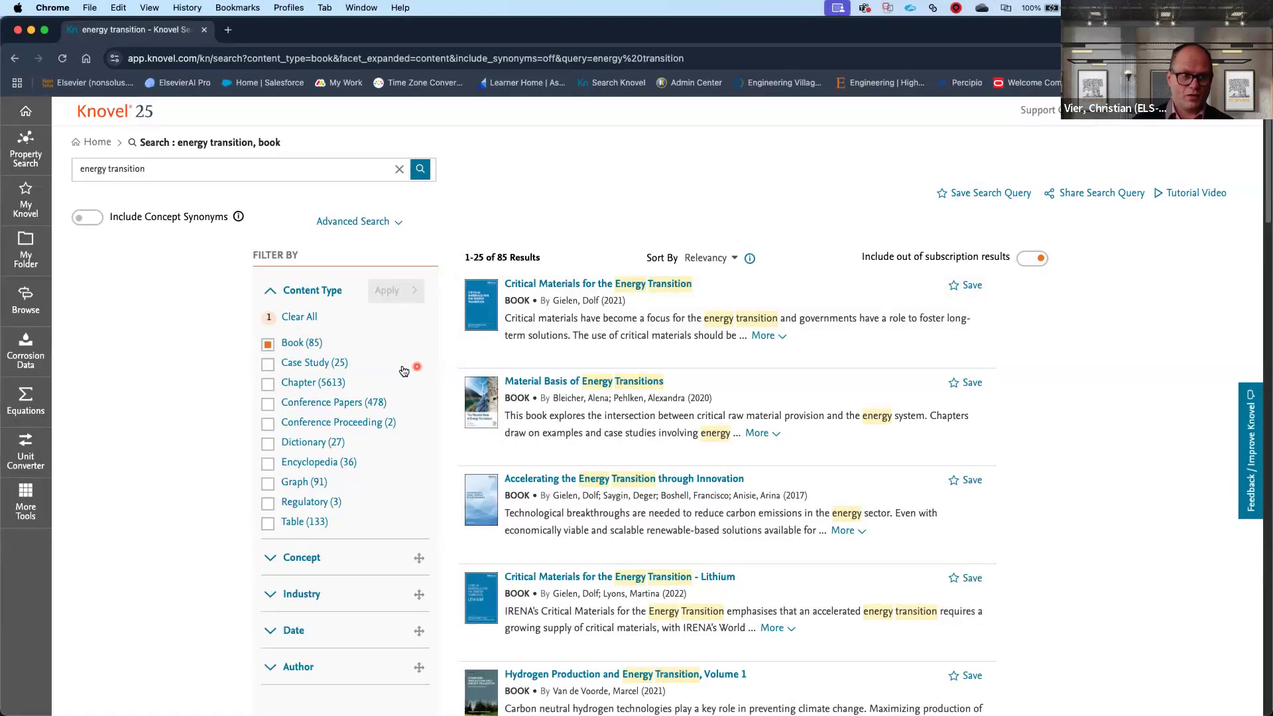
pyautogui.click(304, 318)
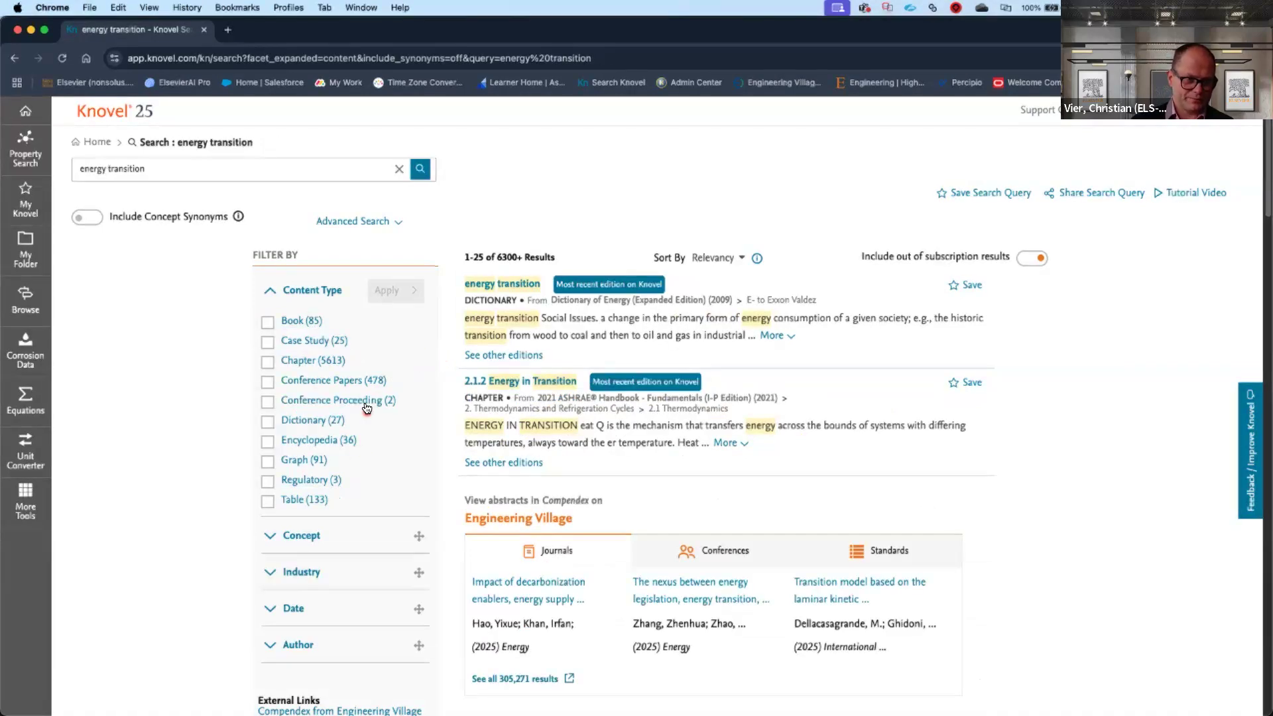
pyautogui.click(326, 307)
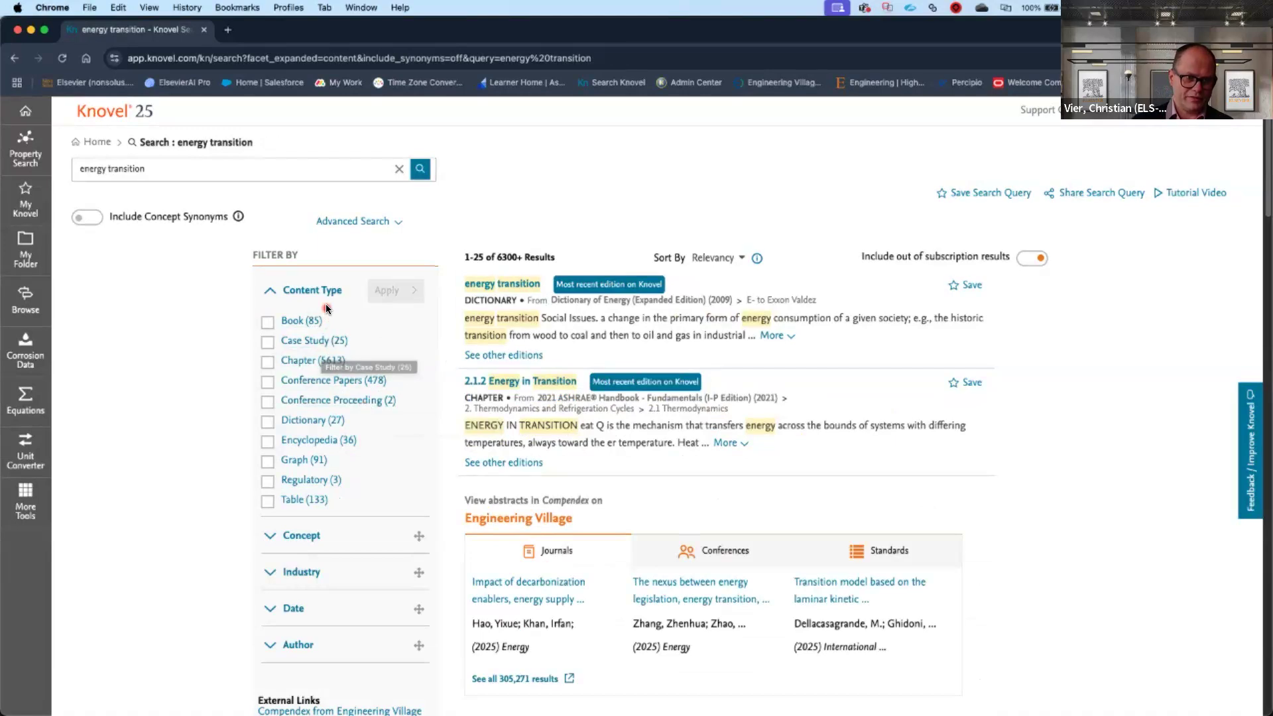
pyautogui.click(268, 506)
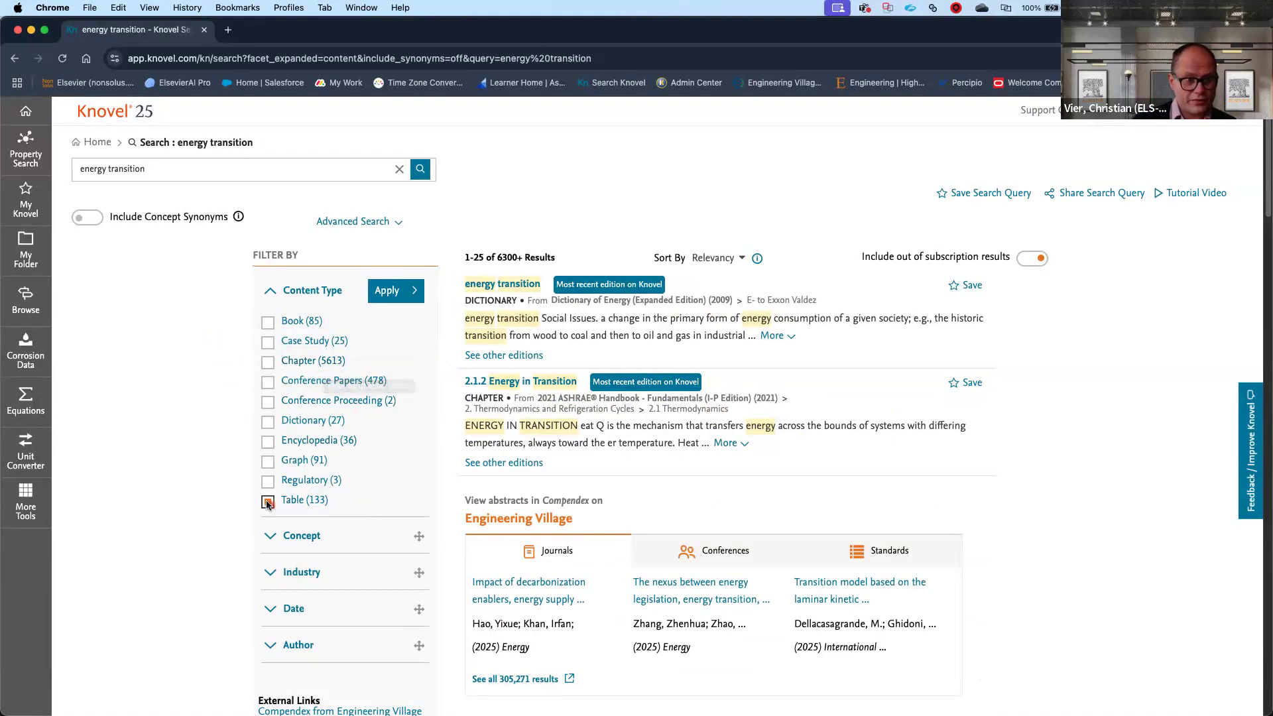
pyautogui.click(267, 324)
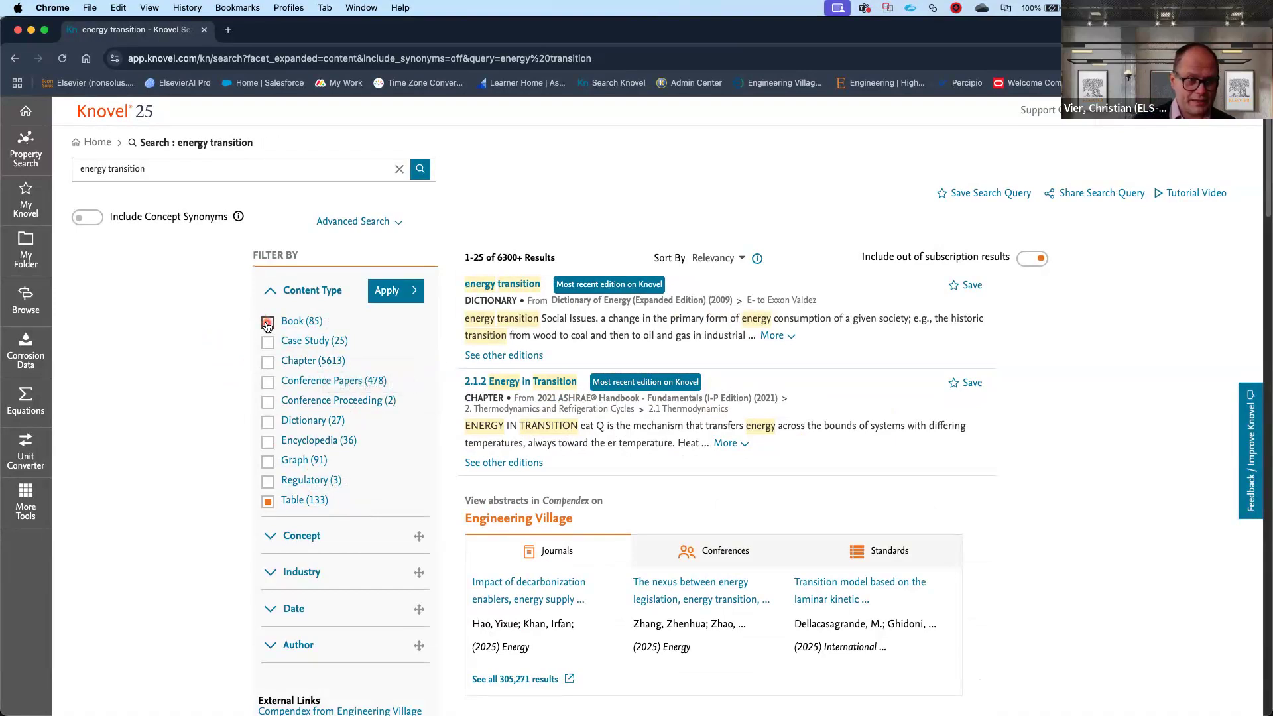
pyautogui.click(267, 324)
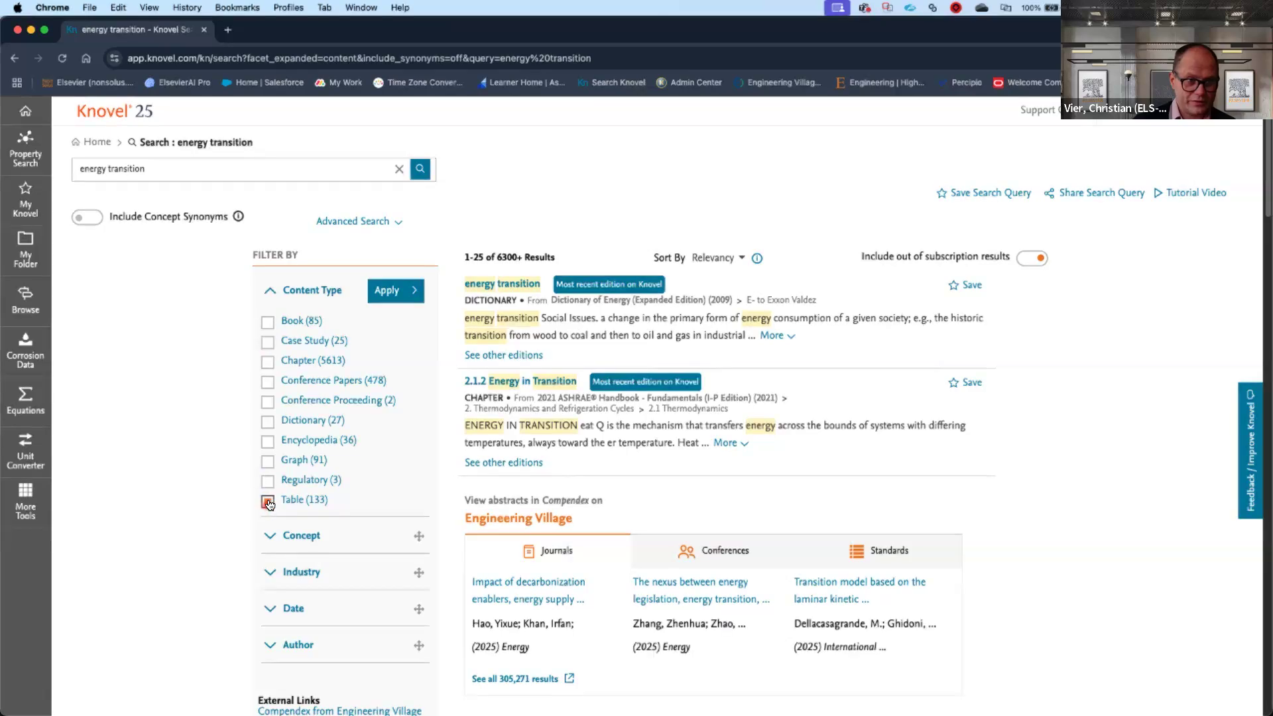
pyautogui.click(268, 503)
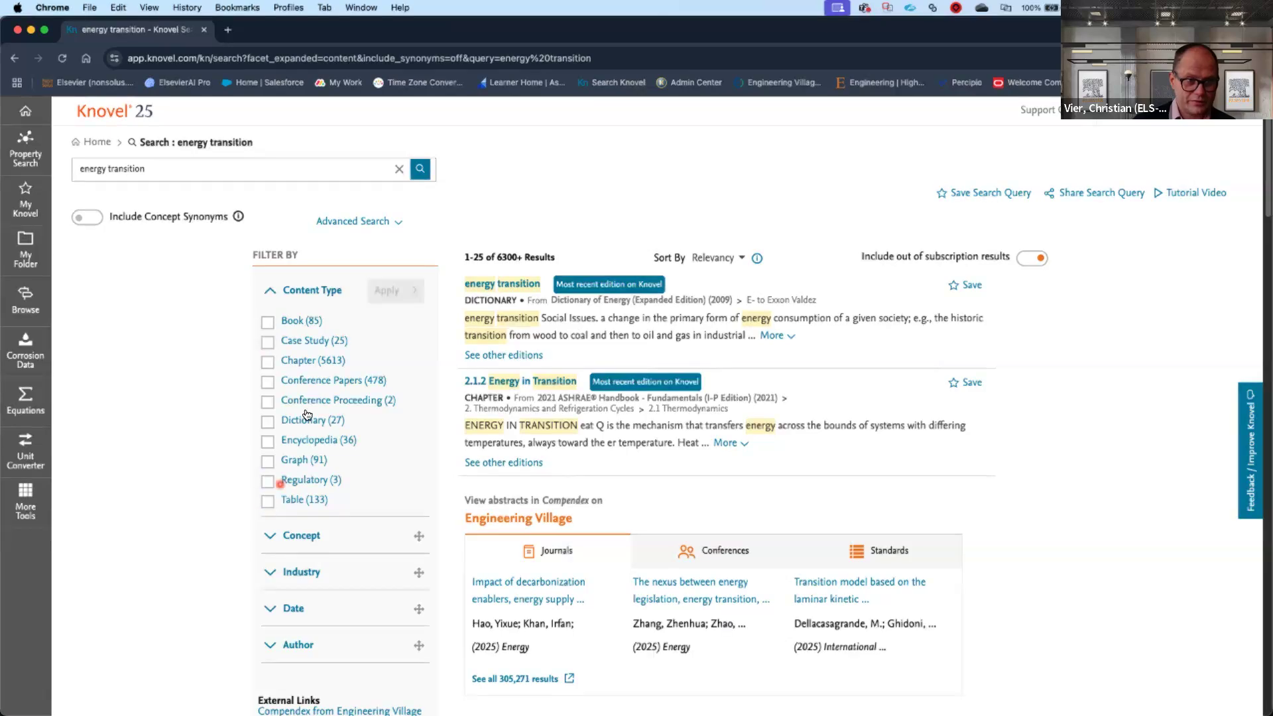
# Step: Filter the energy transition results to the Chapter content type
pyautogui.click(269, 363)
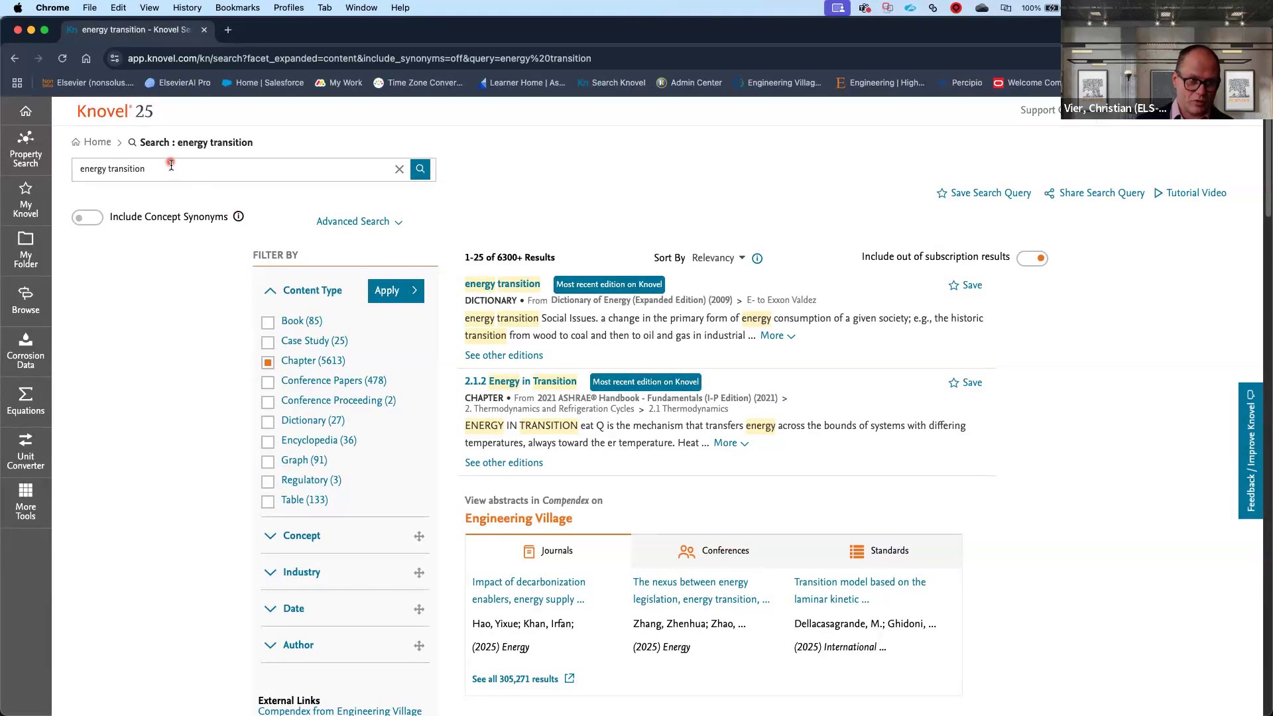
pyautogui.click(404, 294)
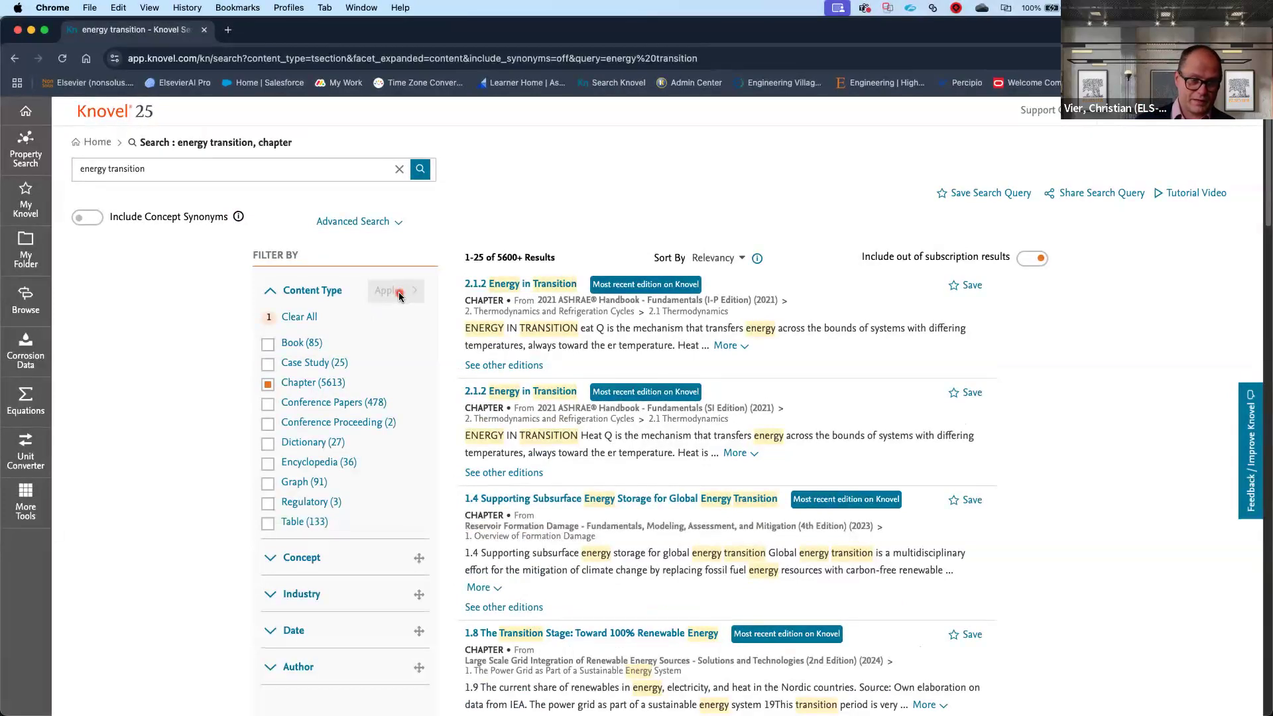
pyautogui.click(242, 170)
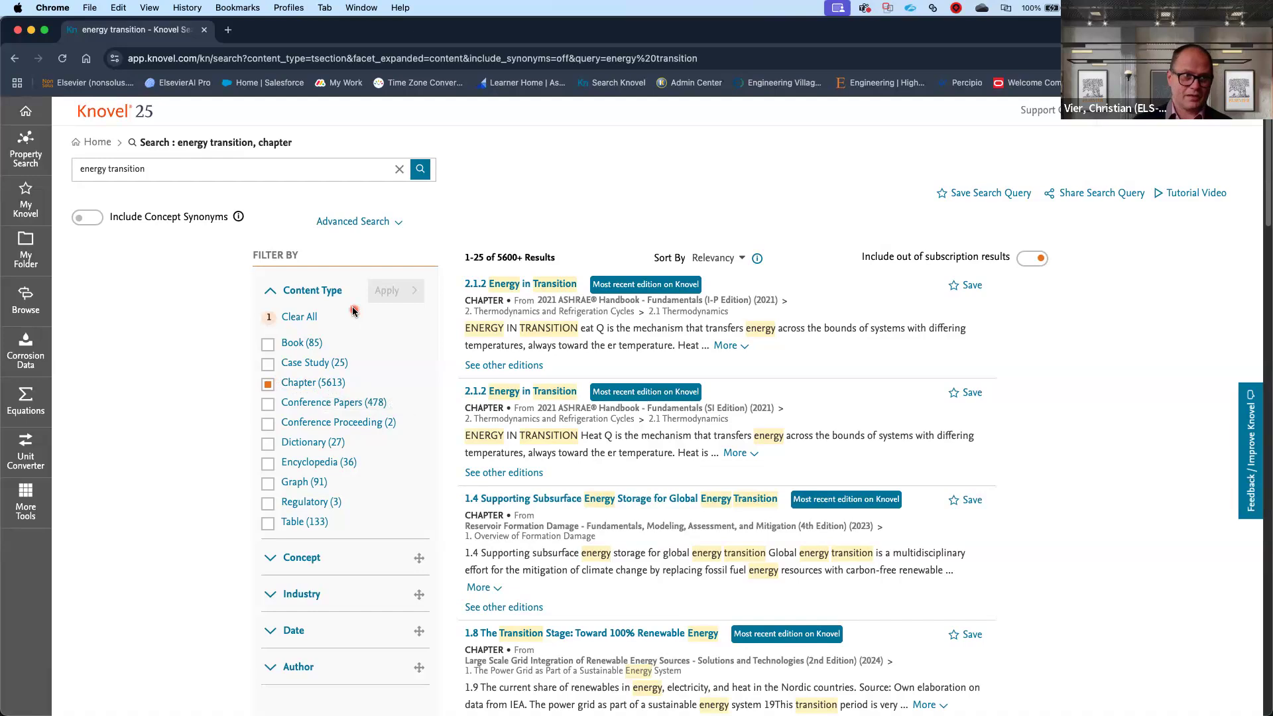
# Step: Return to the Knovel home page and switch to the presentation slide with the circular economy search exercise
pyautogui.click(26, 113)
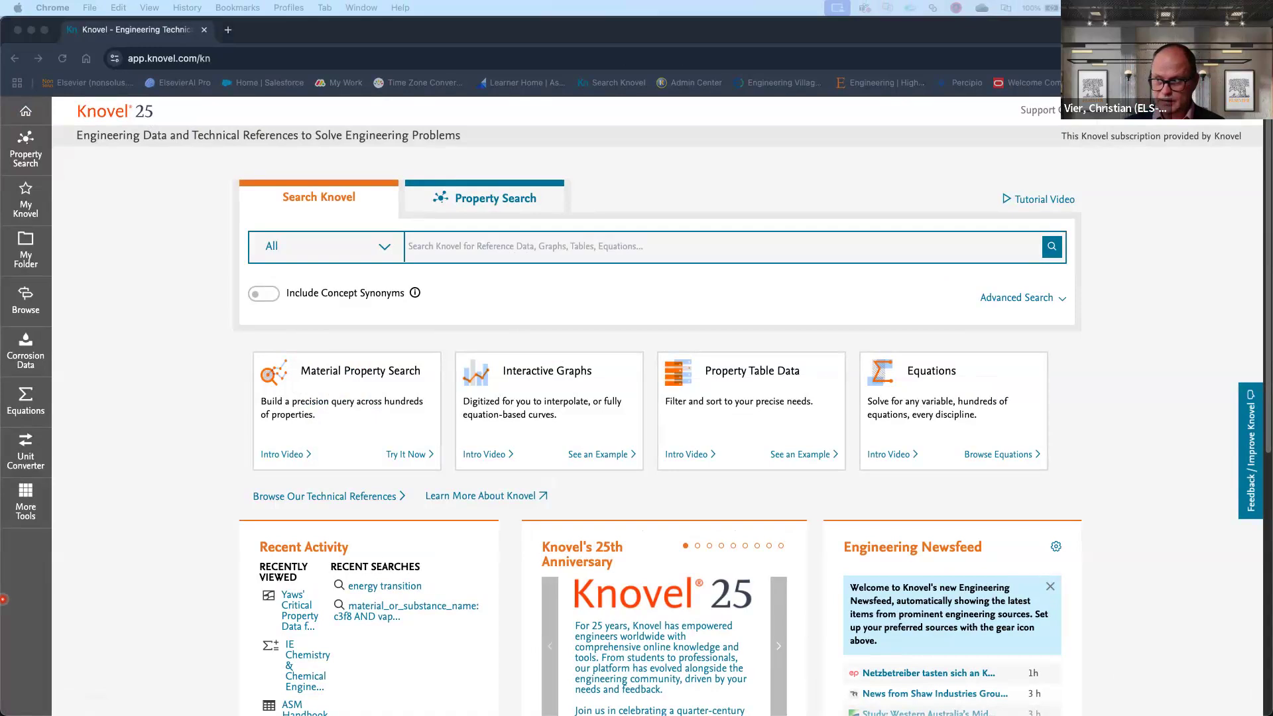
pyautogui.hotkey('ctrl', 'Up')
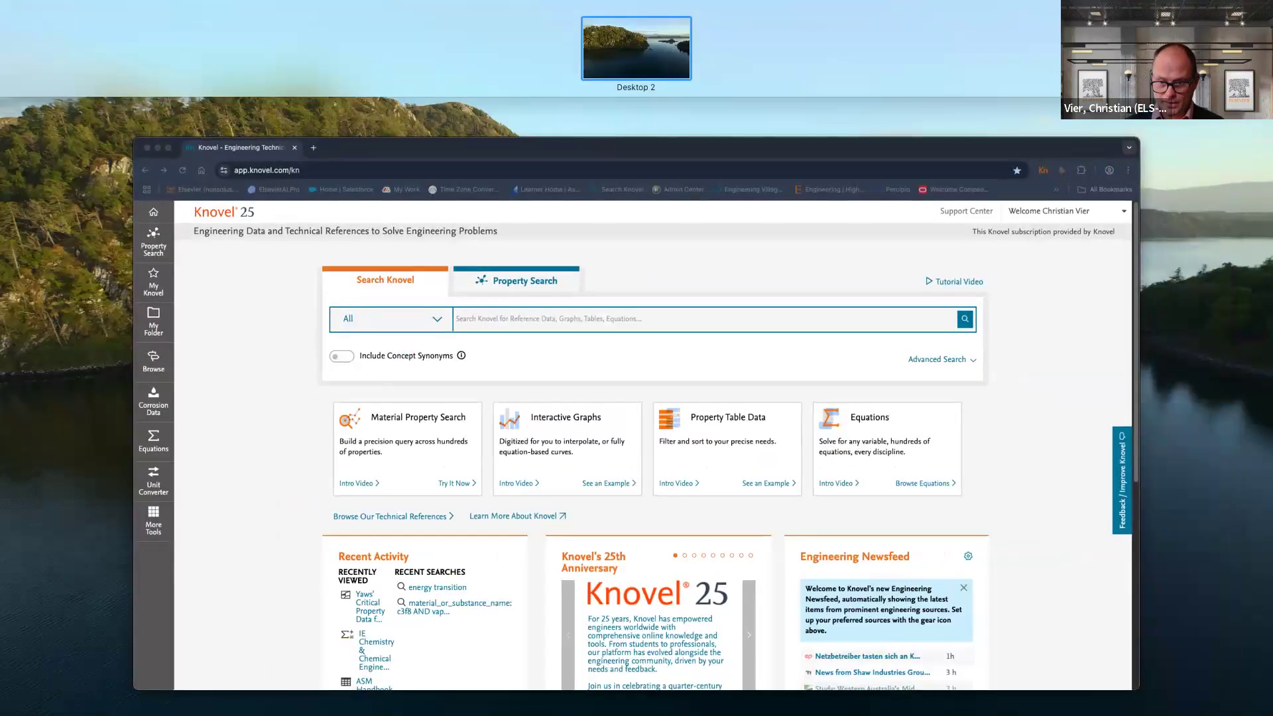
pyautogui.hotkey('ctrl', 'Up')
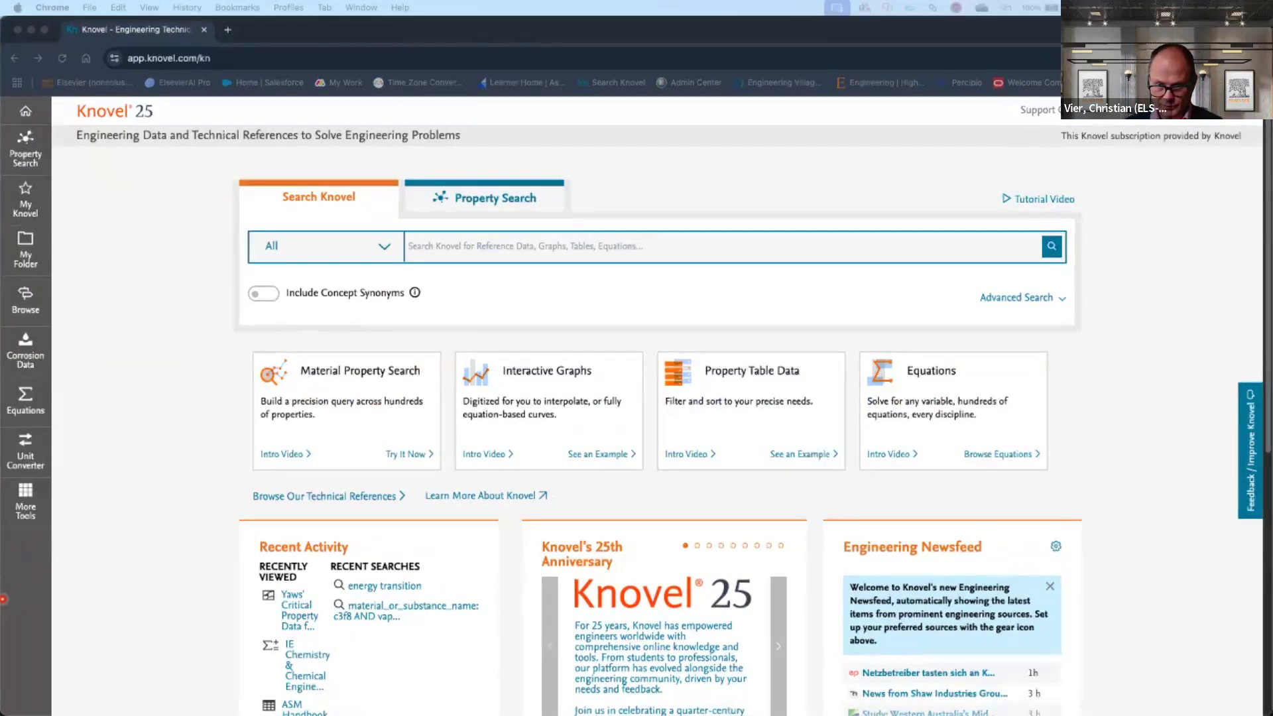
pyautogui.press('Right')
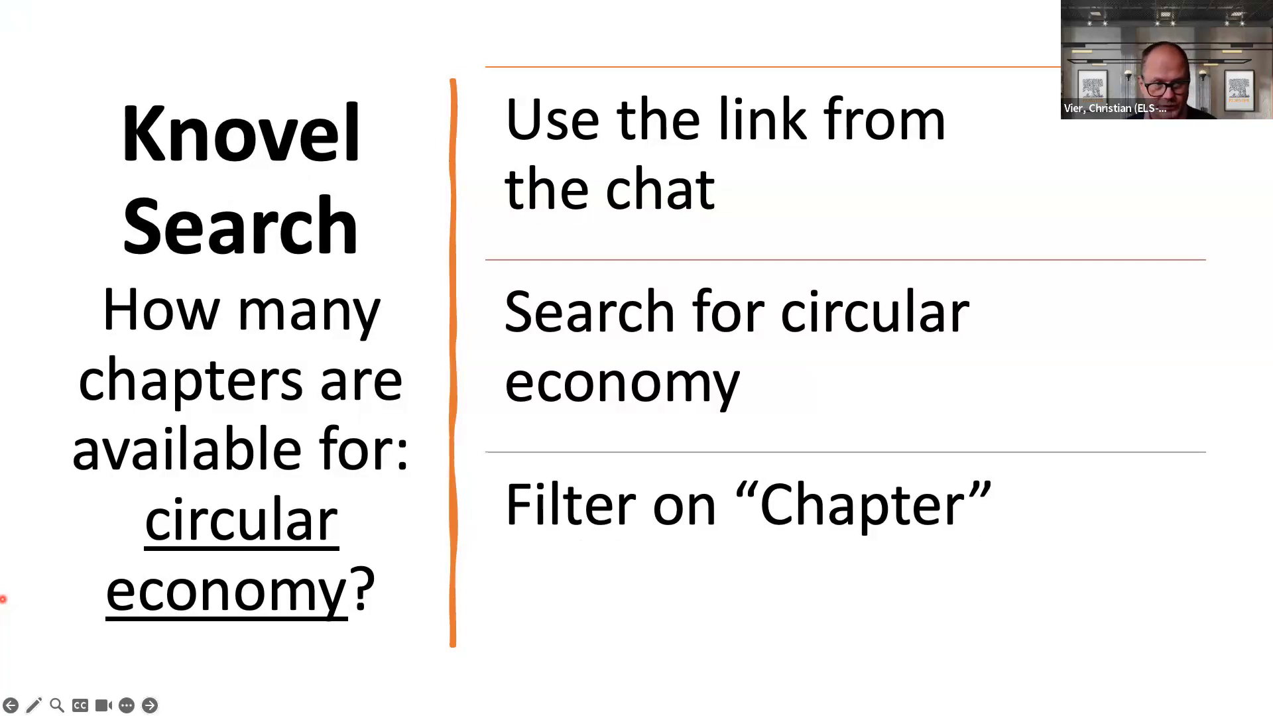
pyautogui.hotkey('ctrl', 'Up')
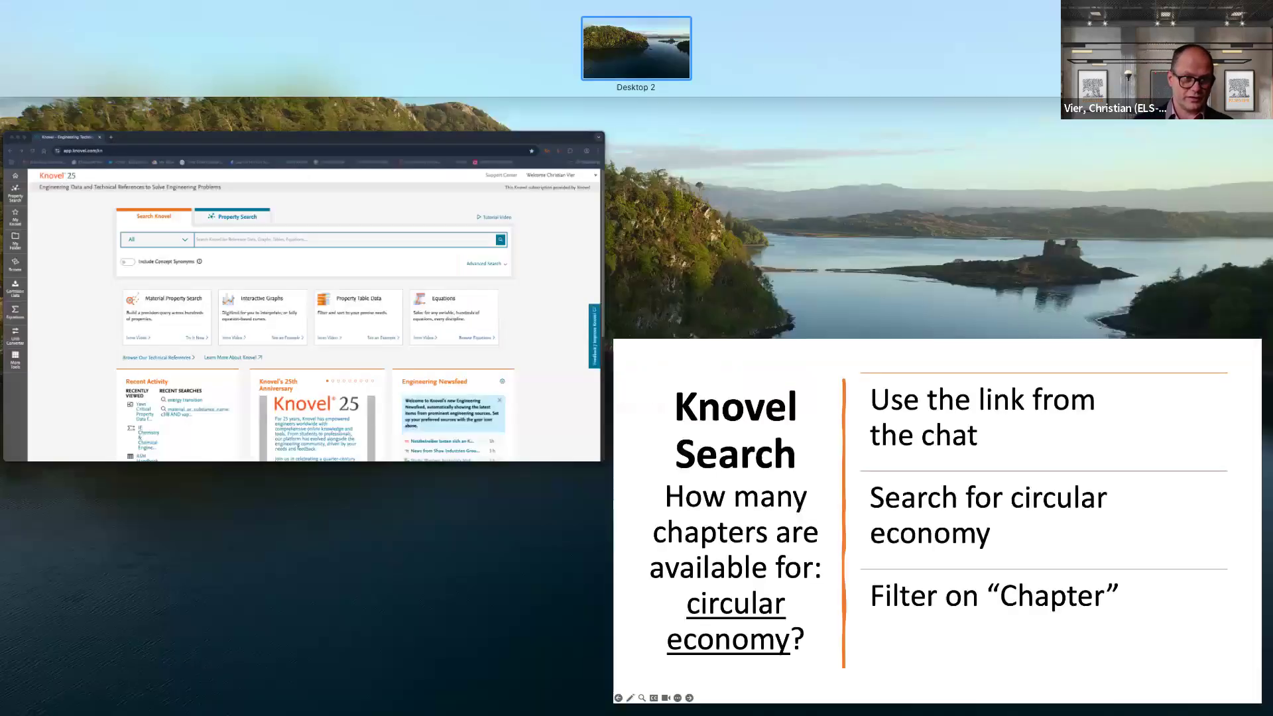
pyautogui.click(713, 403)
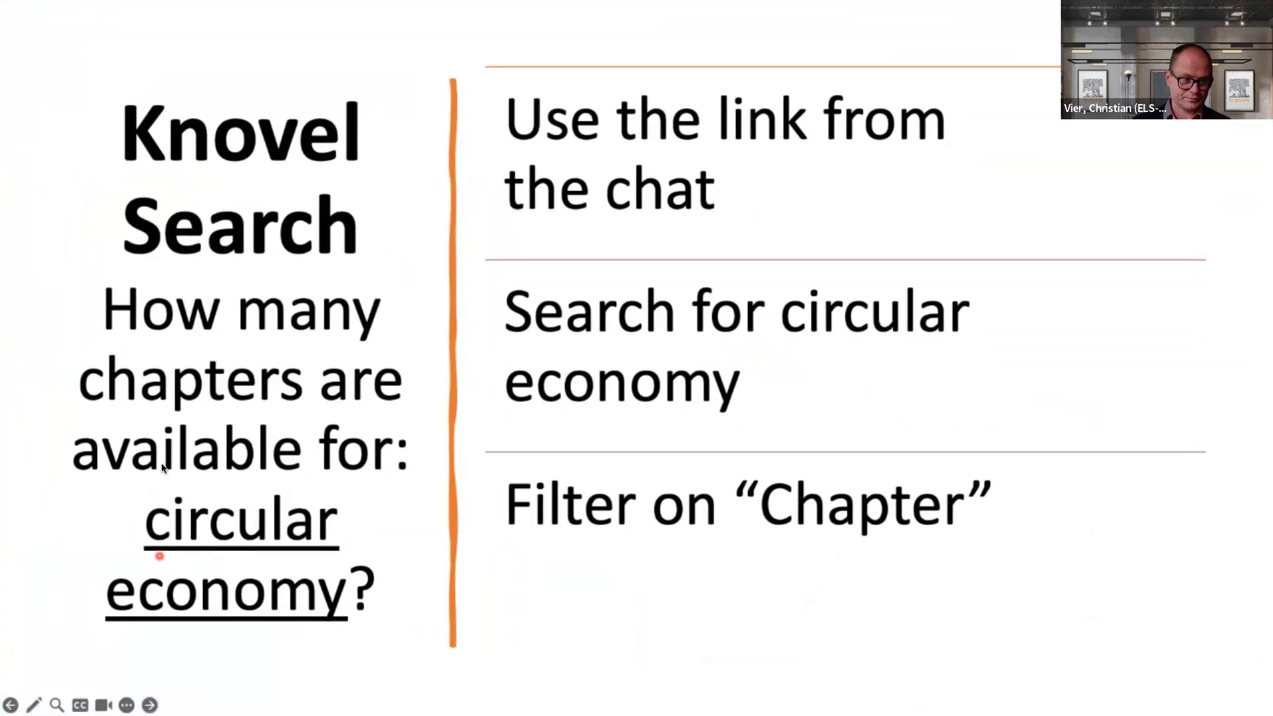
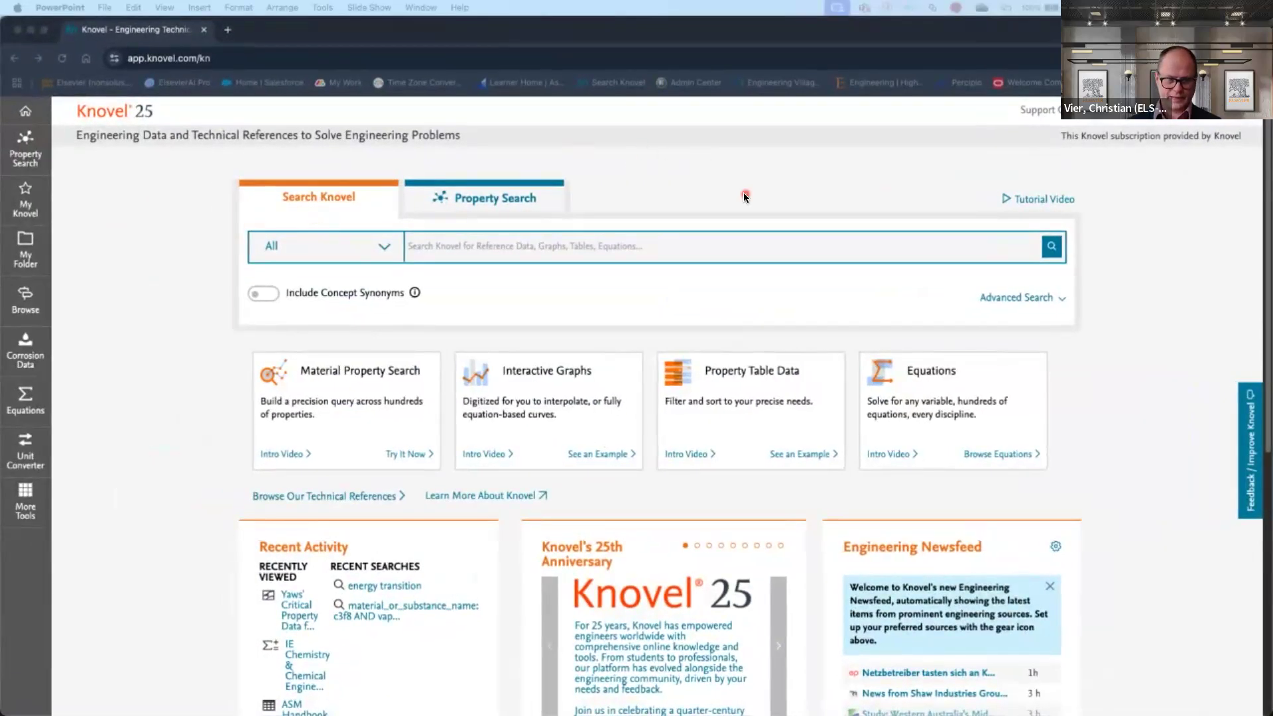
# Step: Switch to Knovel and try to search all content for "circular economy"
pyautogui.click(435, 248)
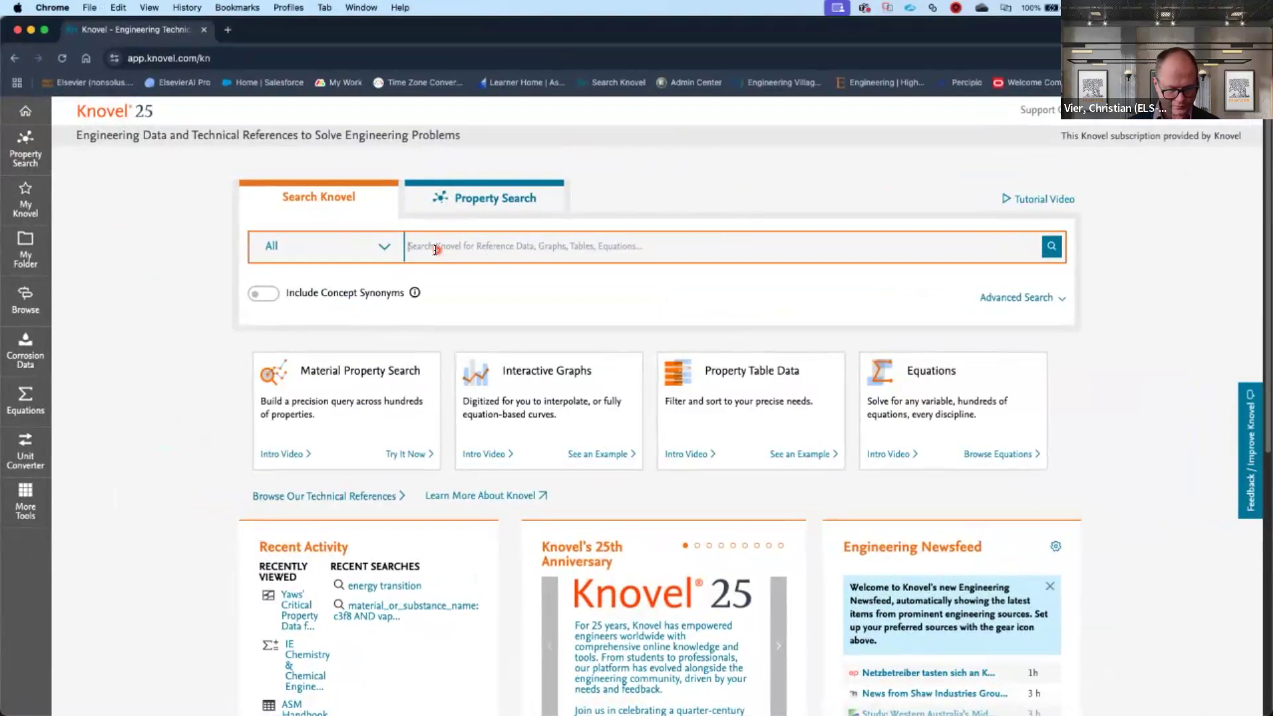
pyautogui.write('q')
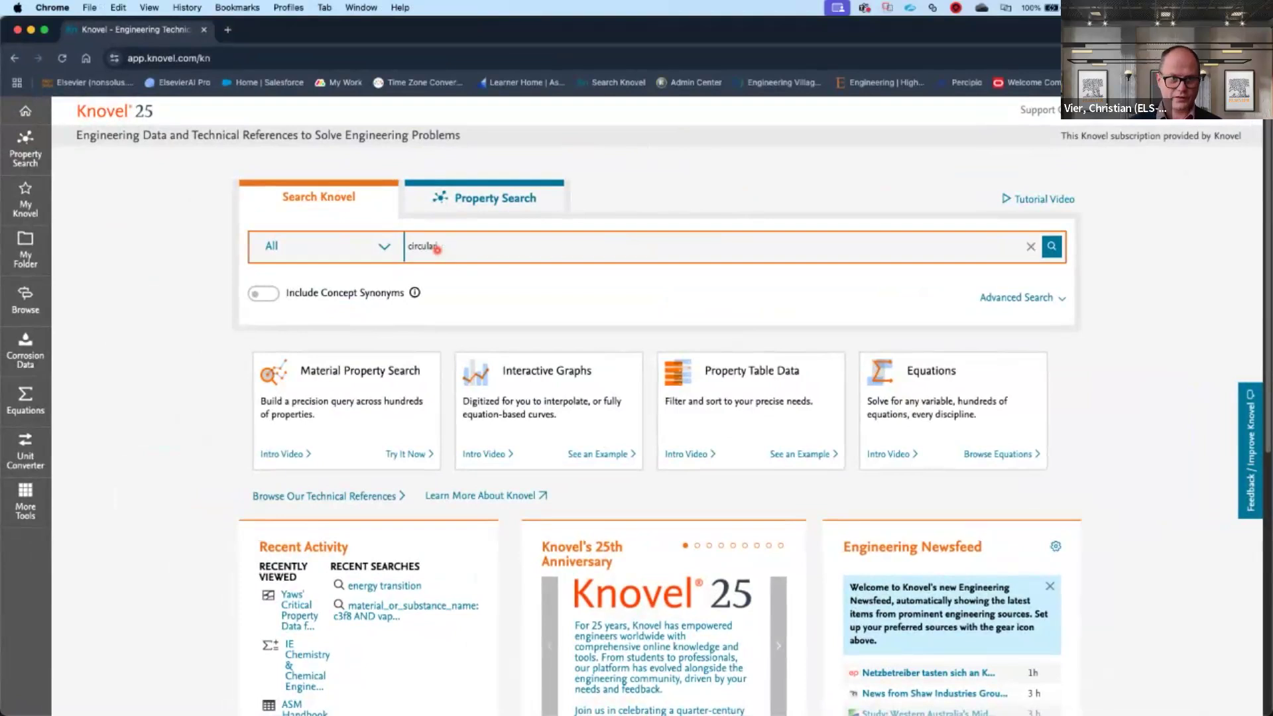
pyautogui.write('ircular economy')
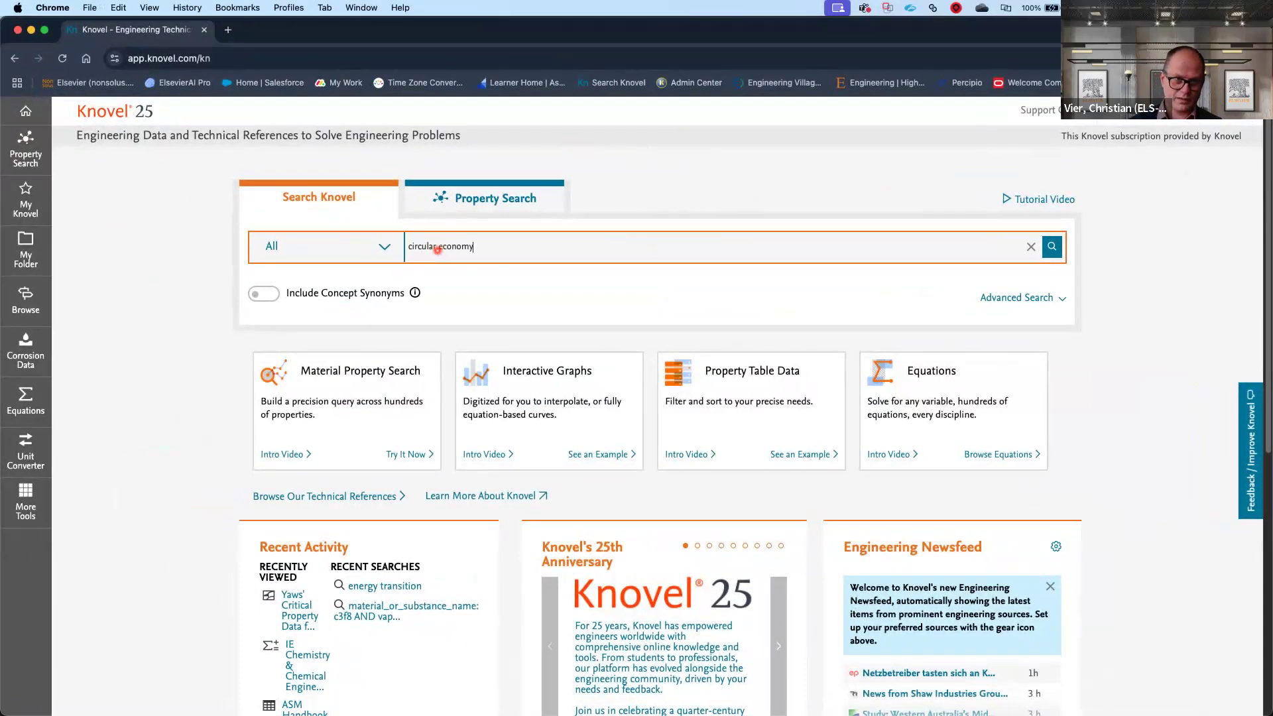
pyautogui.click(1055, 248)
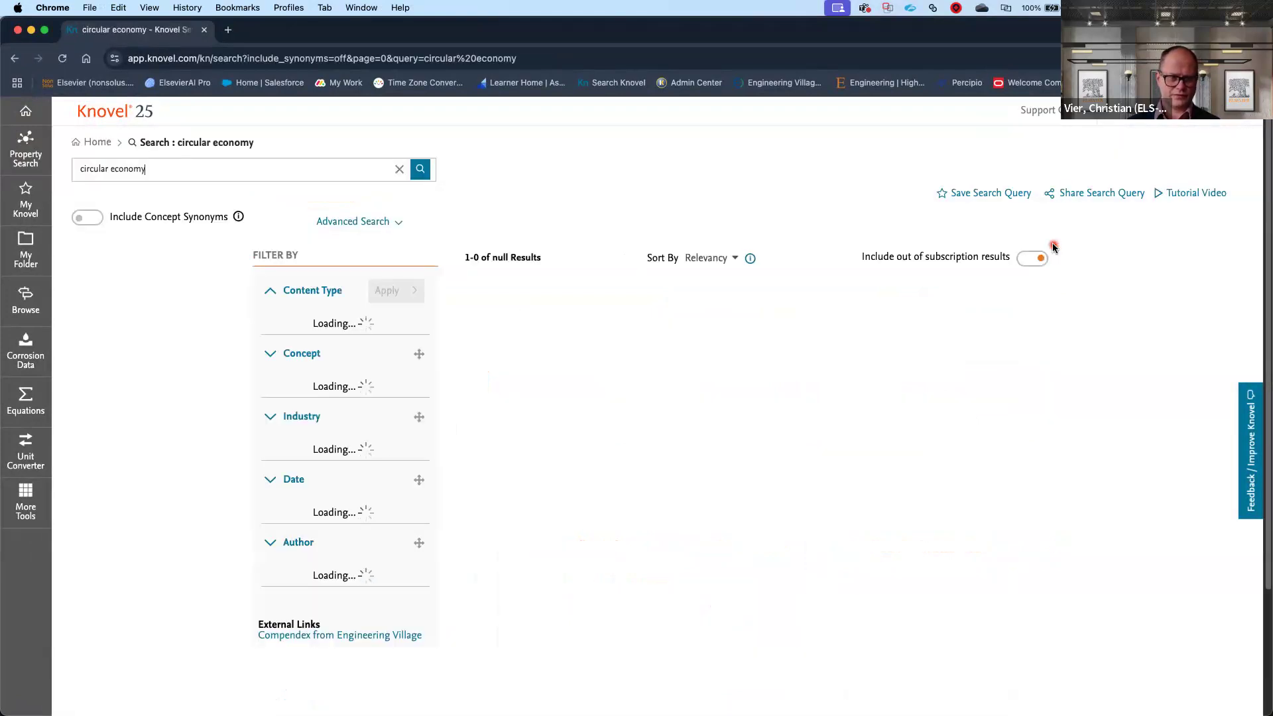
pyautogui.click(264, 175)
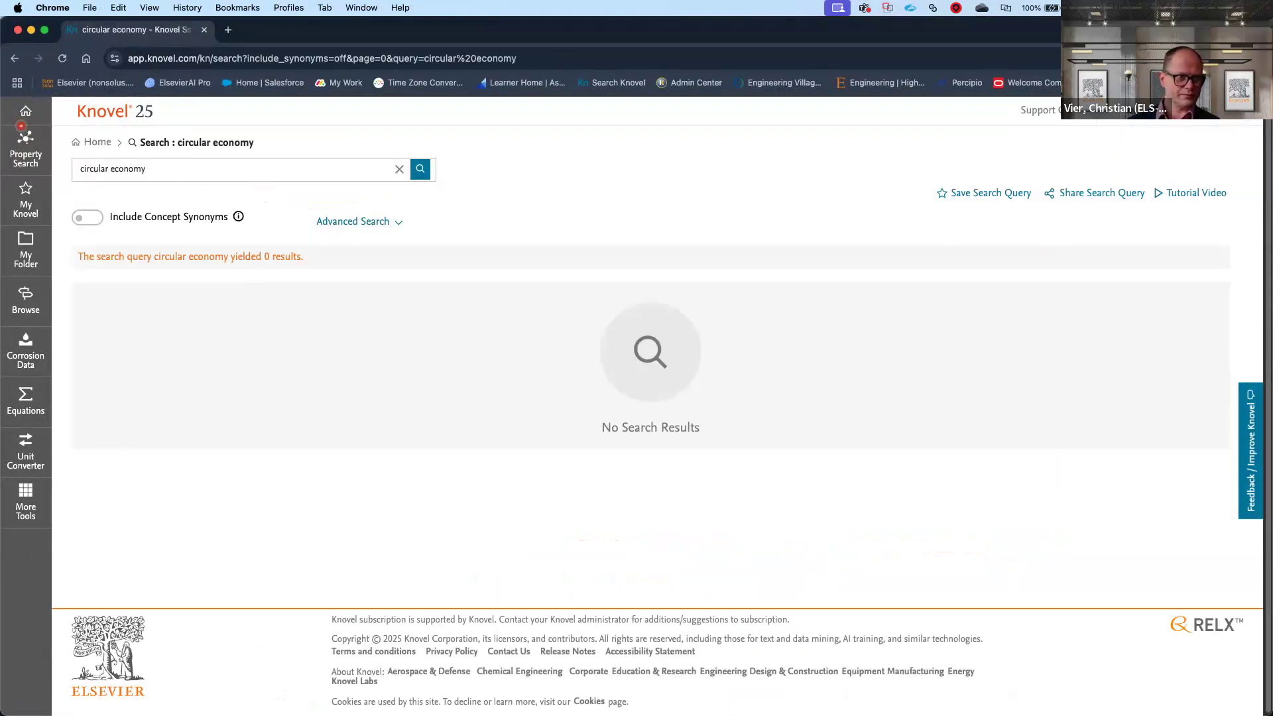
# Step: Go back to the home page and try the "circular economy" search a second time
pyautogui.click(25, 111)
pyautogui.click(477, 247)
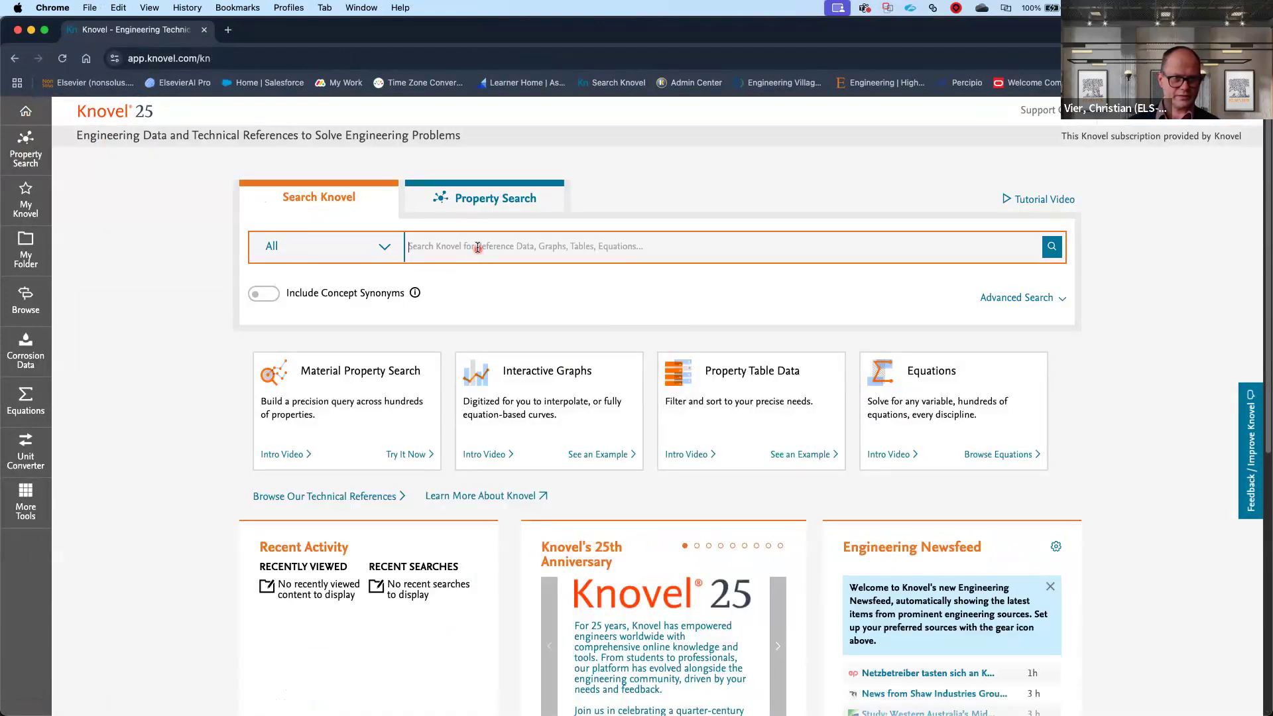
pyautogui.write('circular economy')
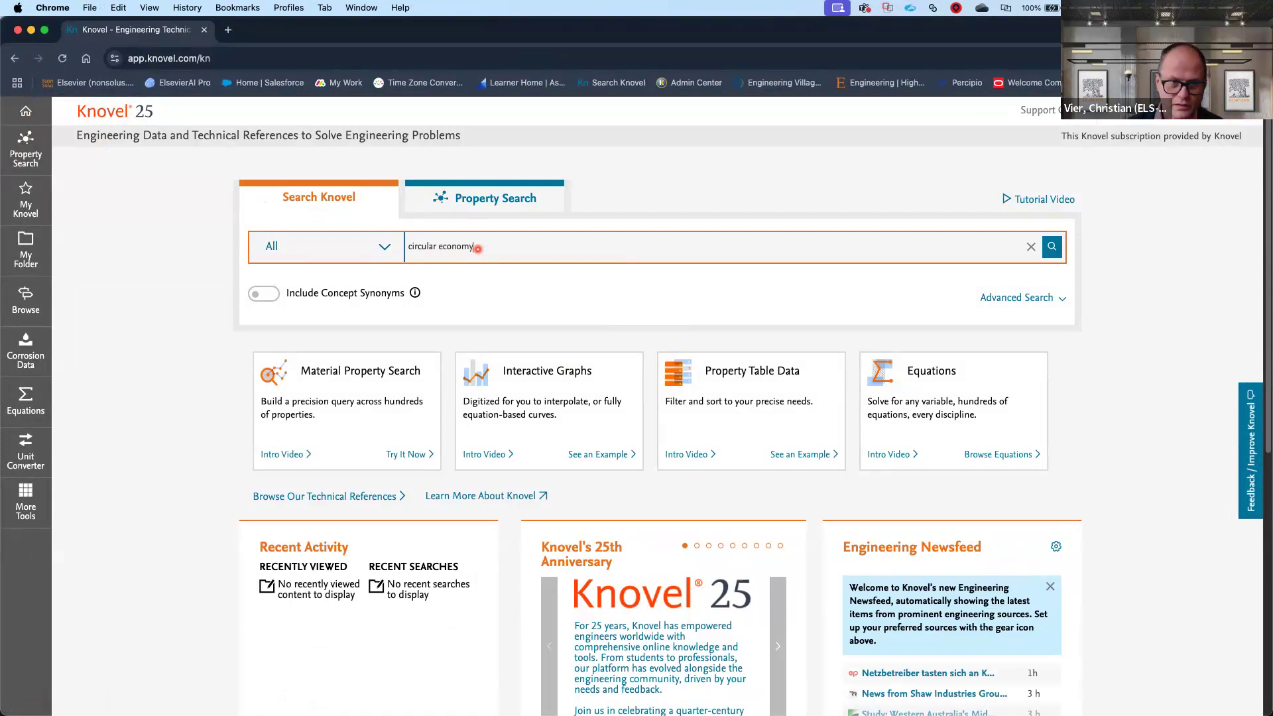
pyautogui.press('Return')
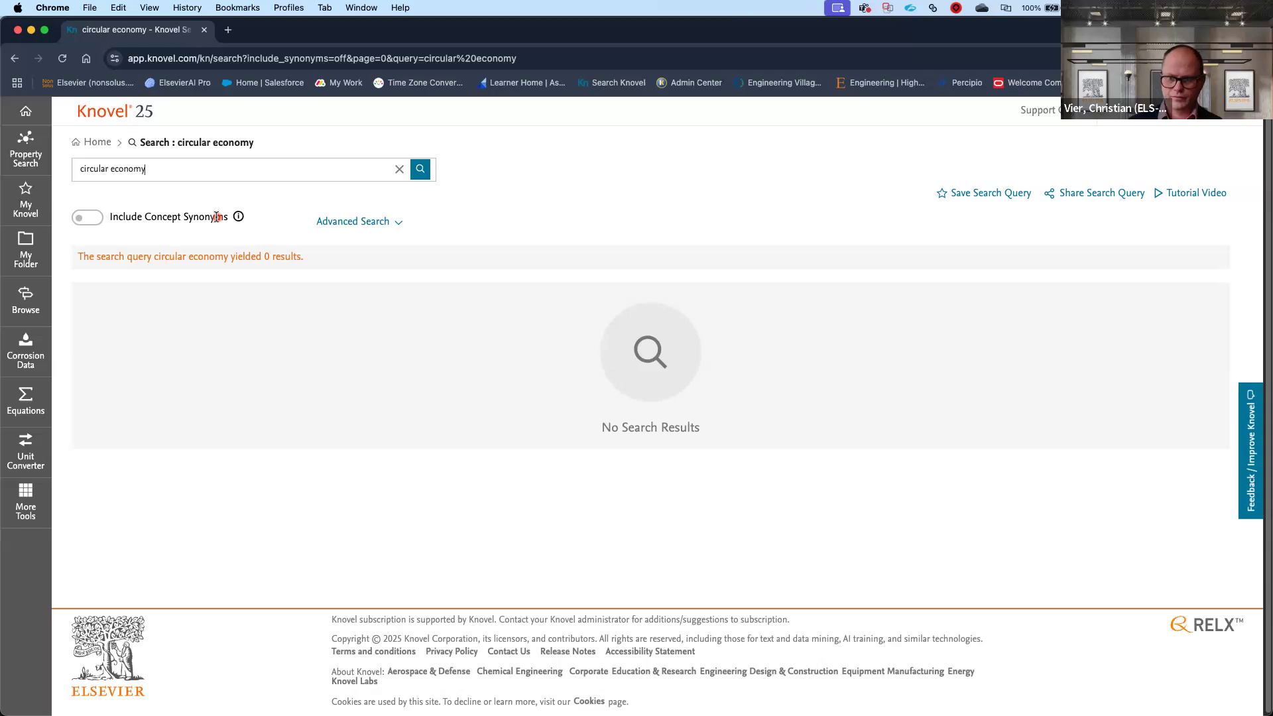
# Step: Reload the Knovel home page at app.knovel.com/kn and rerun the recent search for energy transition
pyautogui.click(25, 111)
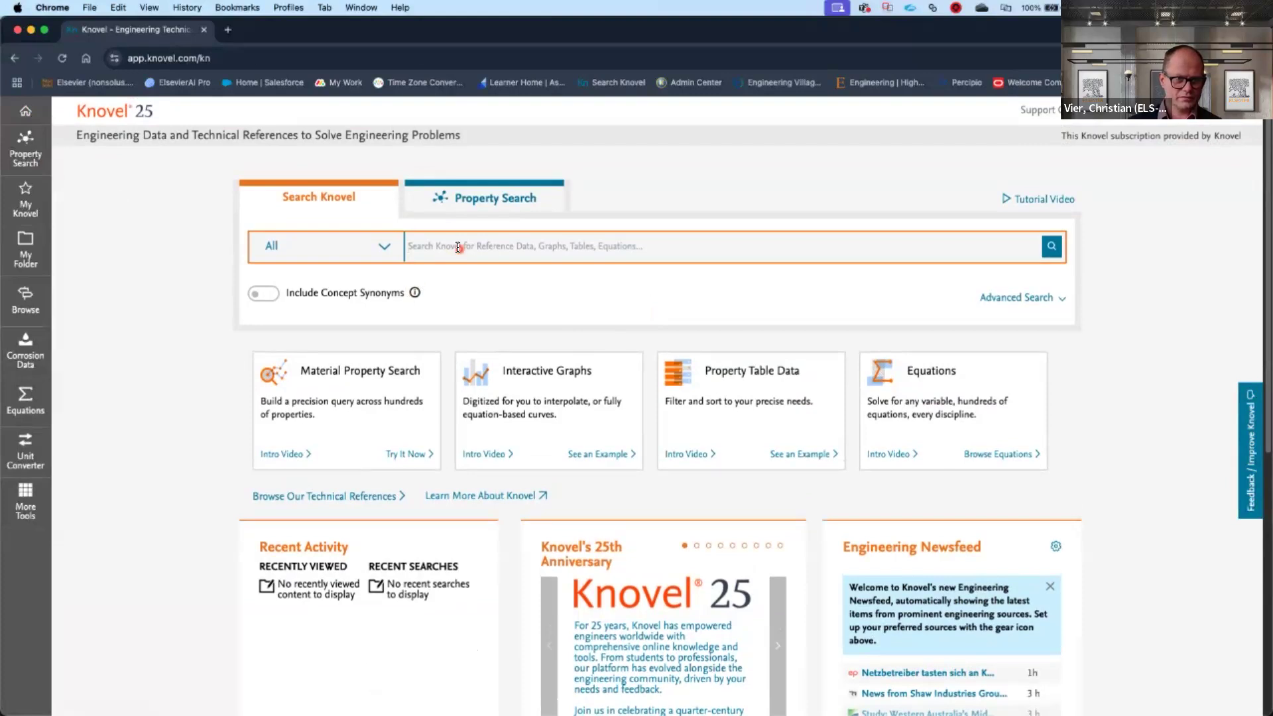
pyautogui.click(257, 58)
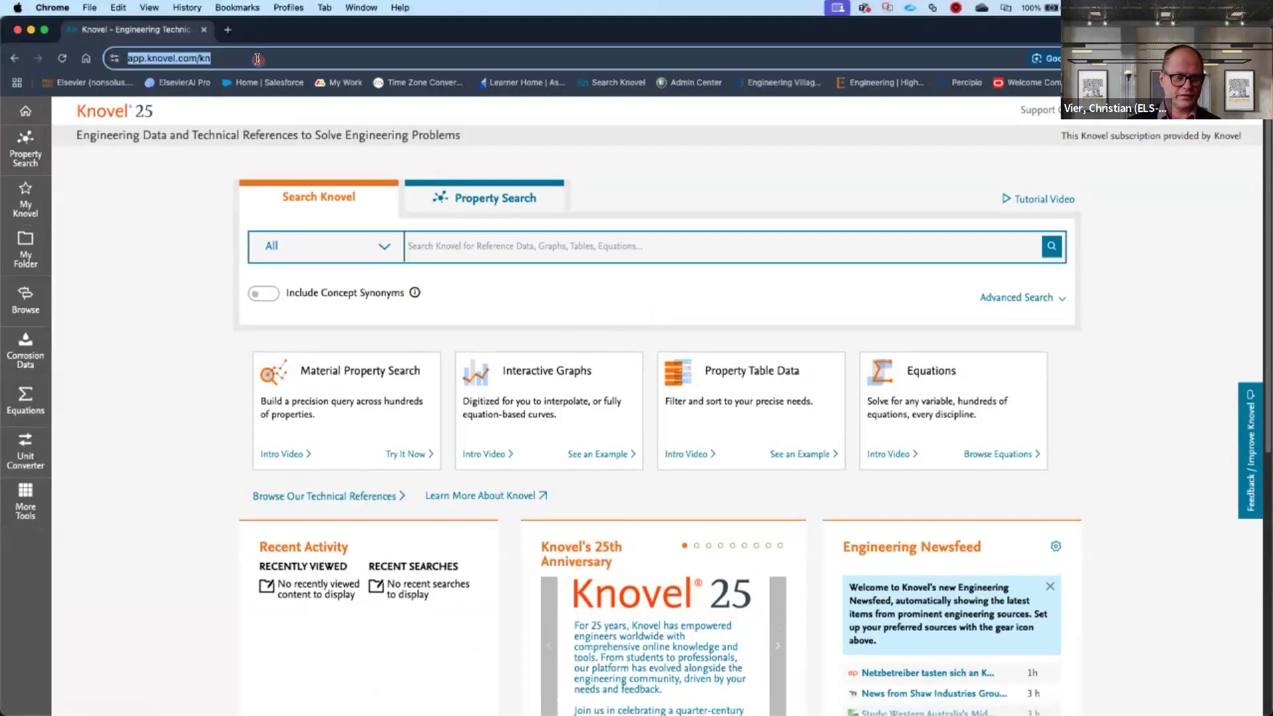
pyautogui.press('Return')
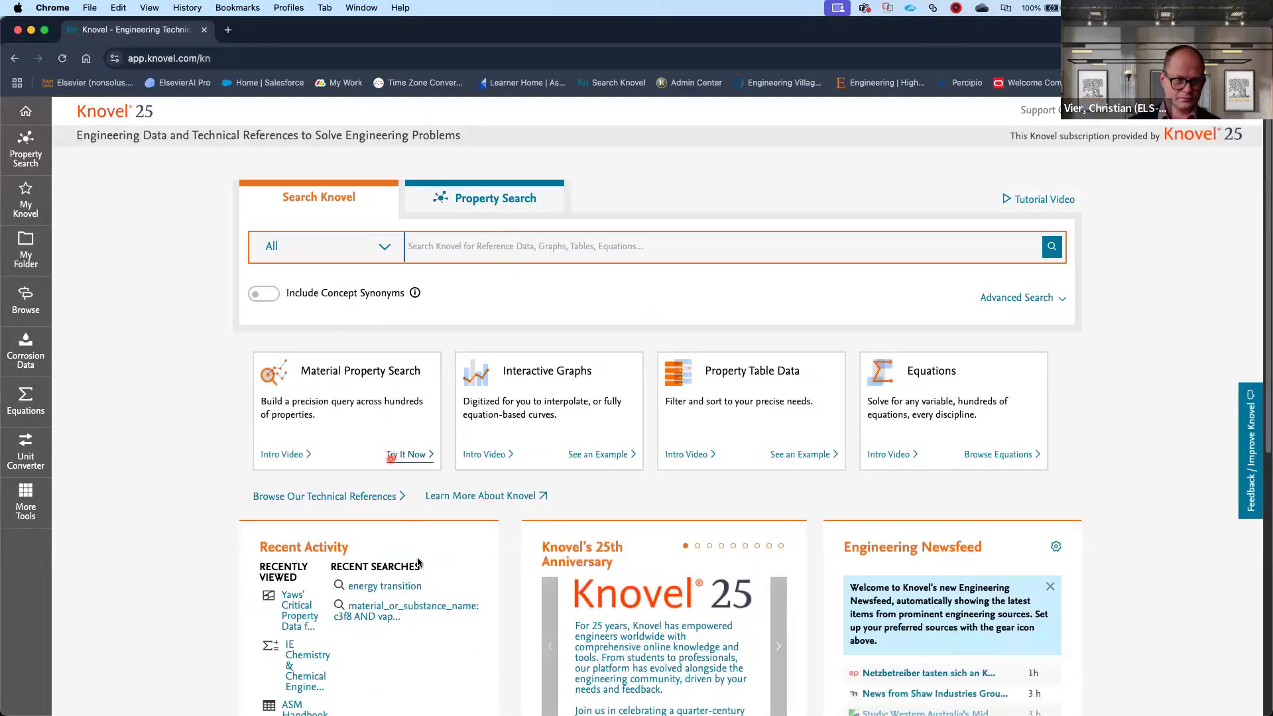
pyautogui.click(385, 586)
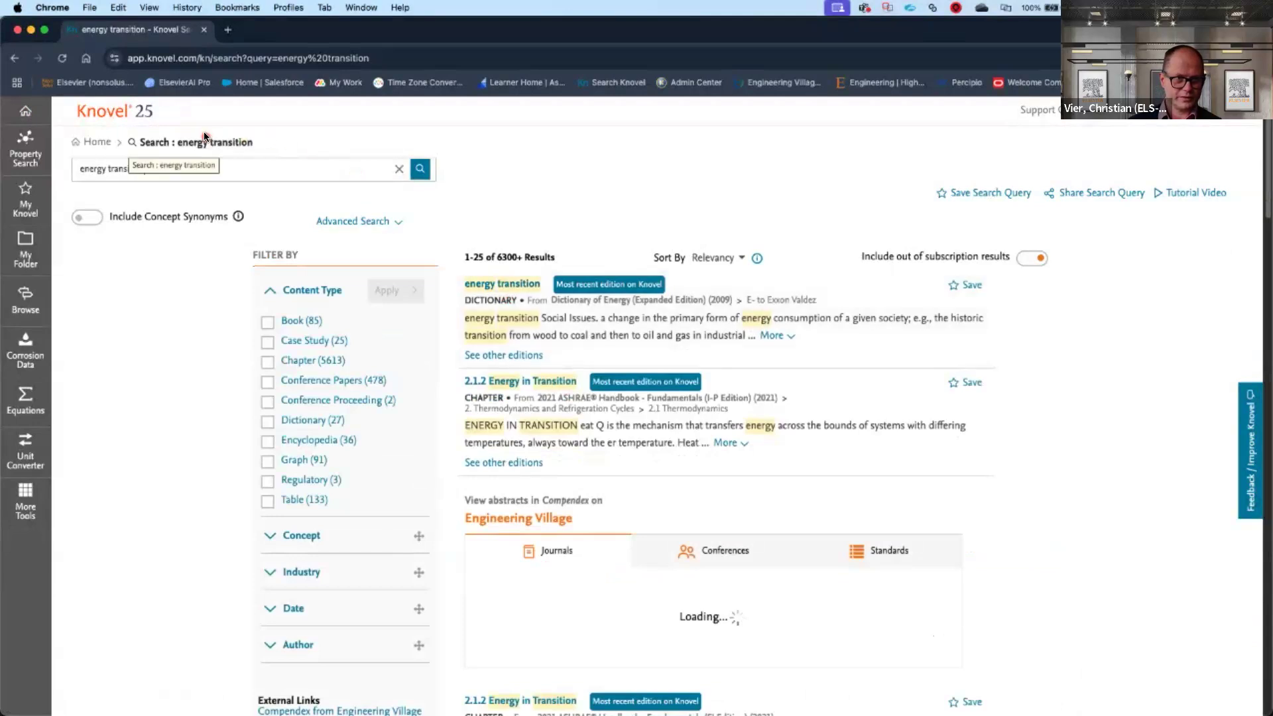
# Step: Replace the energy transition query with "circular economy" and run the search
pyautogui.moveTo(166, 168); pyautogui.dragTo(32, 169)
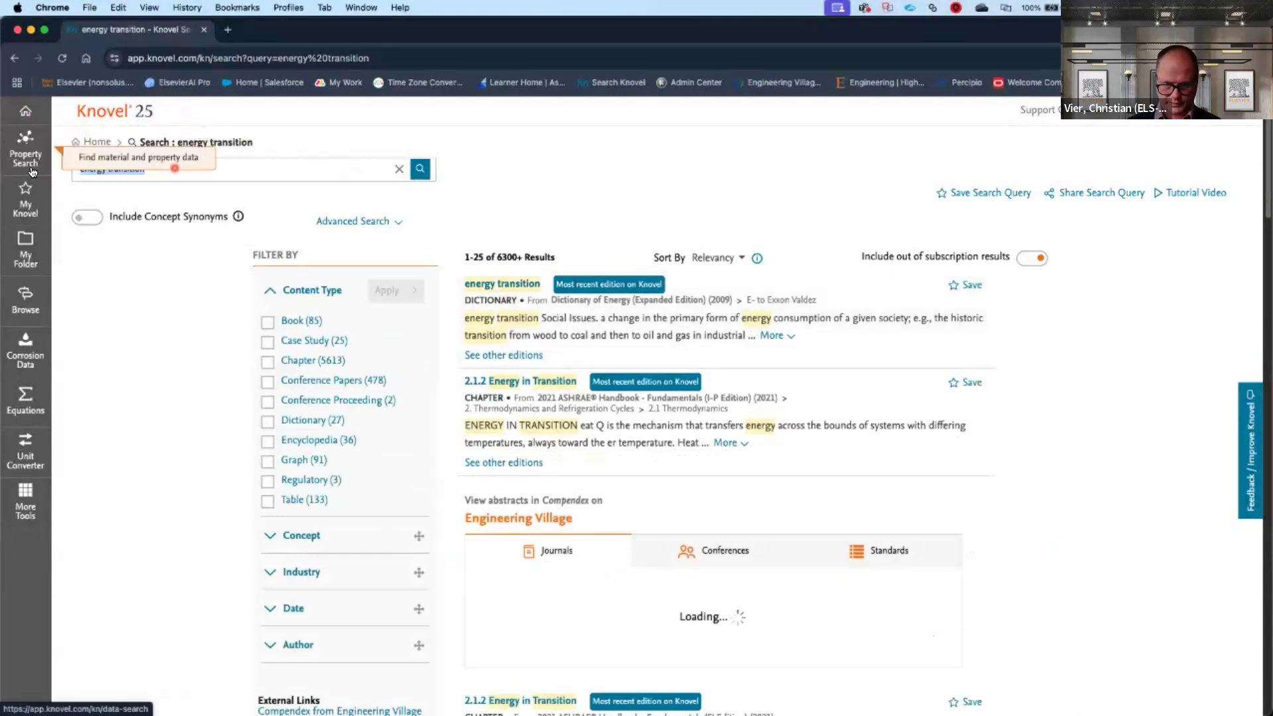
pyautogui.press('BackSpace')
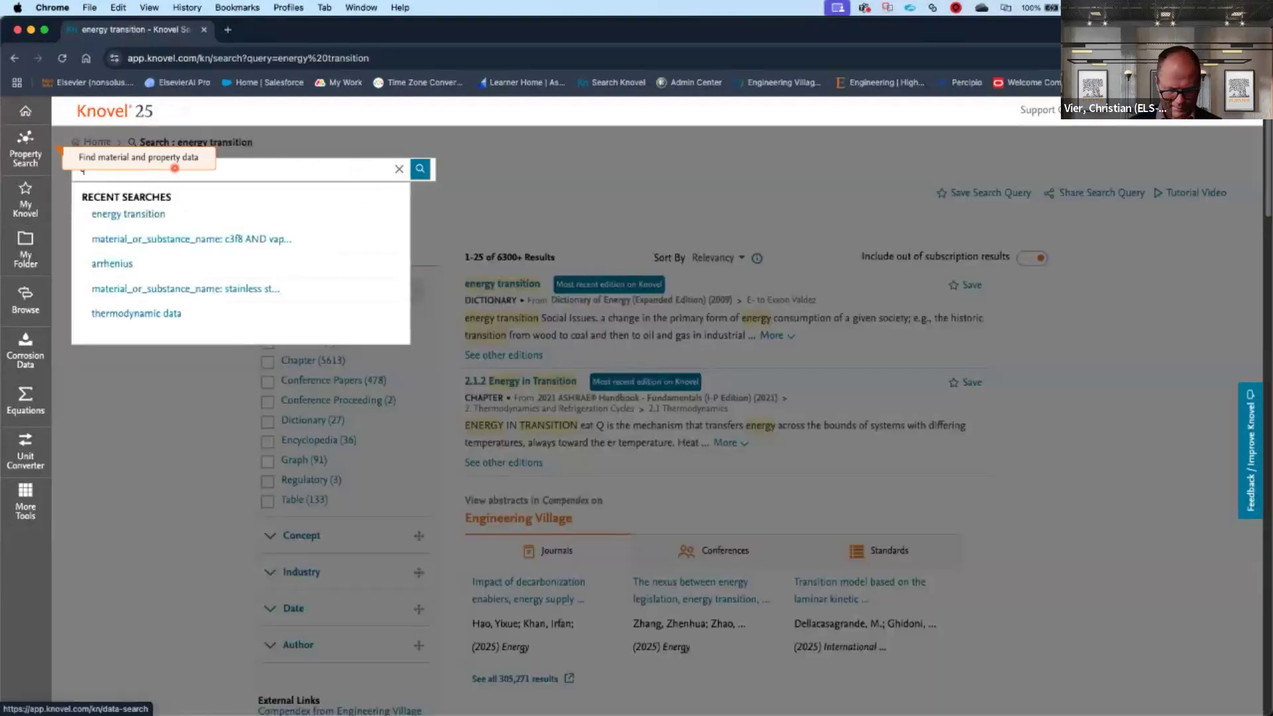
pyautogui.write('circ')
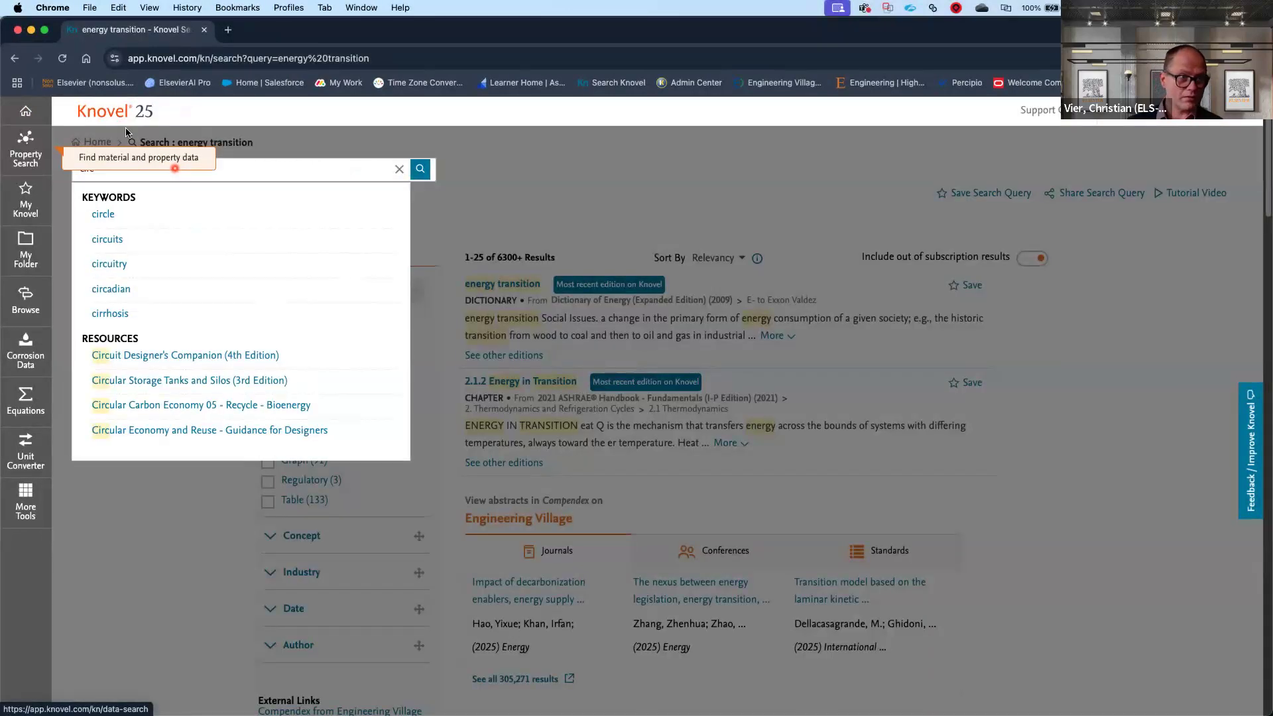
pyautogui.write('ular')
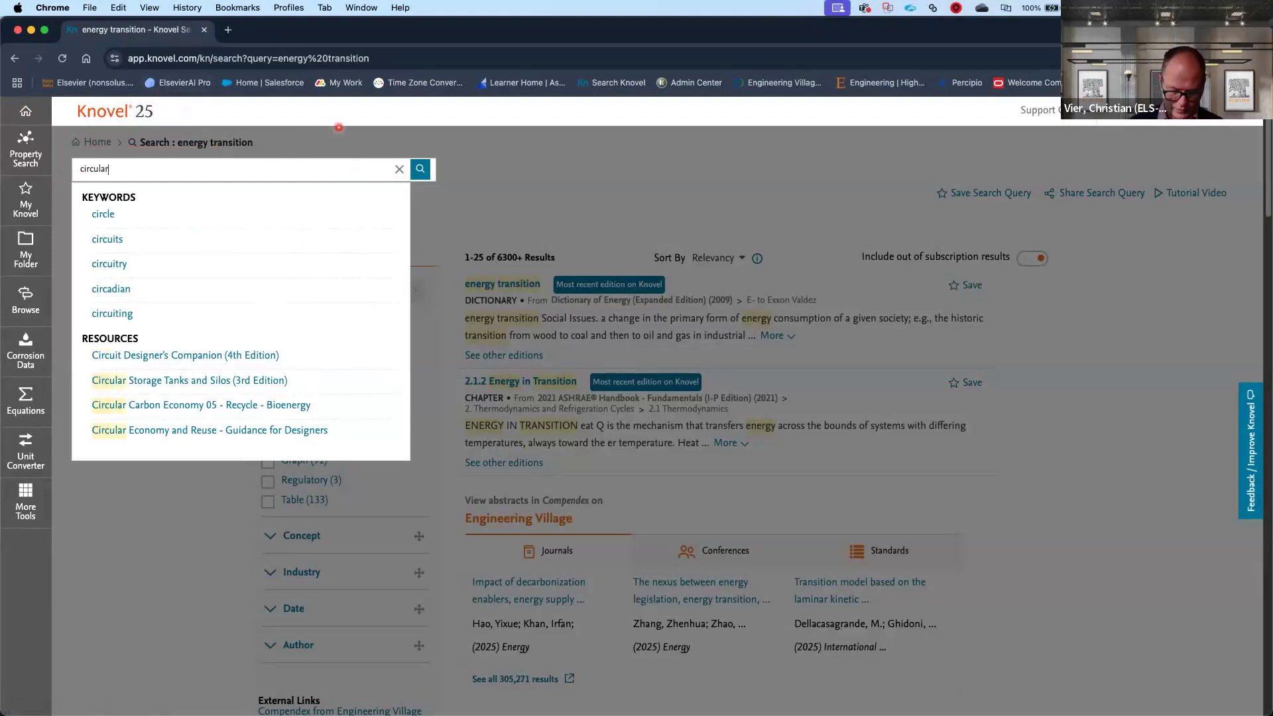
pyautogui.write(' eco')
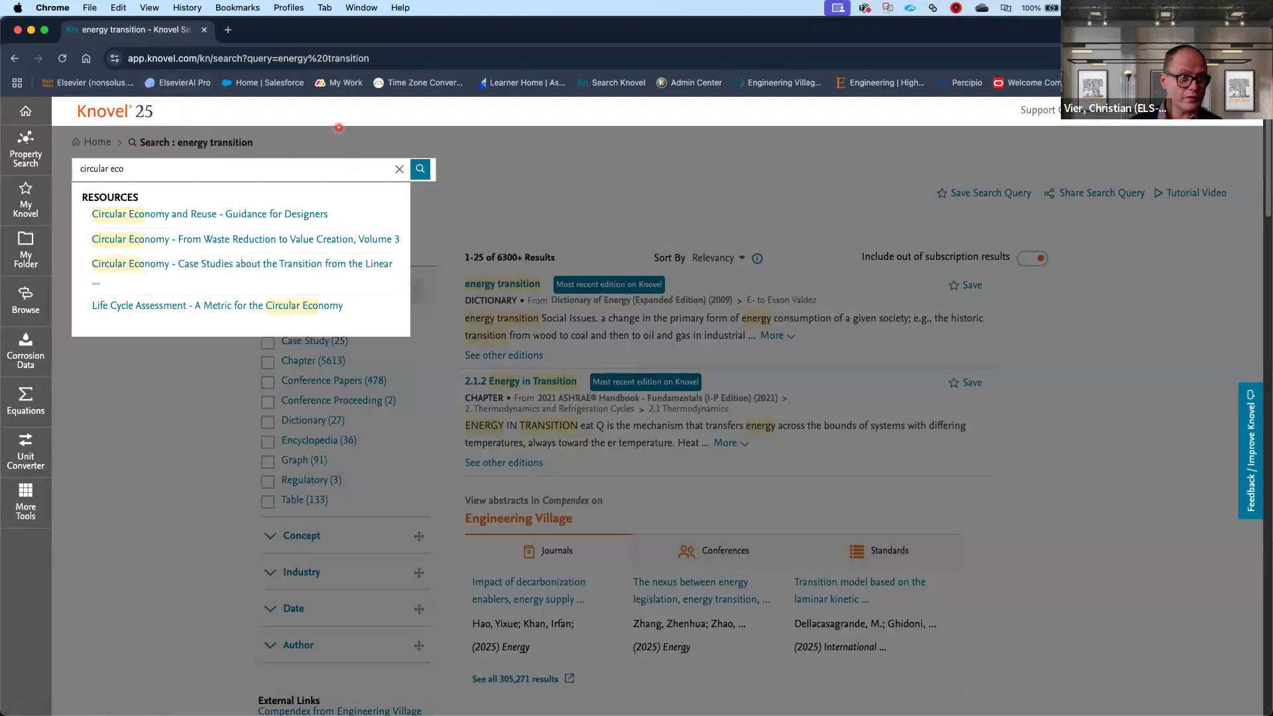
pyautogui.write('nomy')
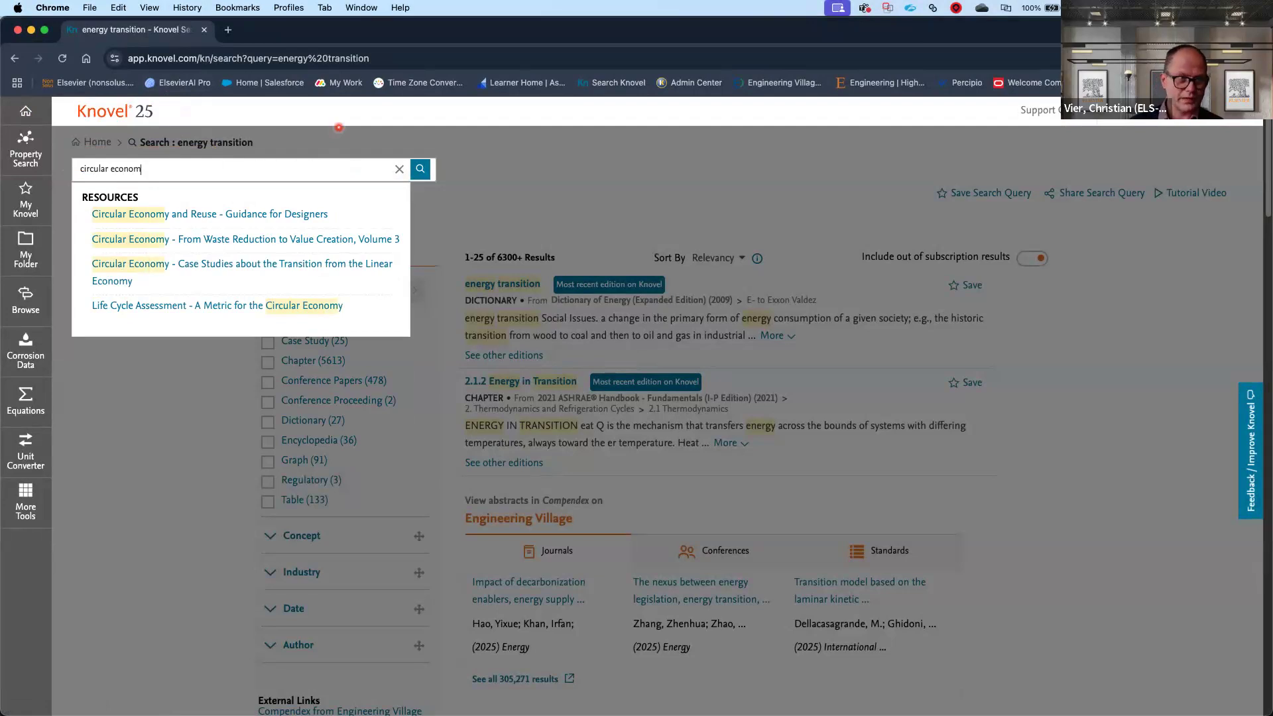
pyautogui.press('Return')
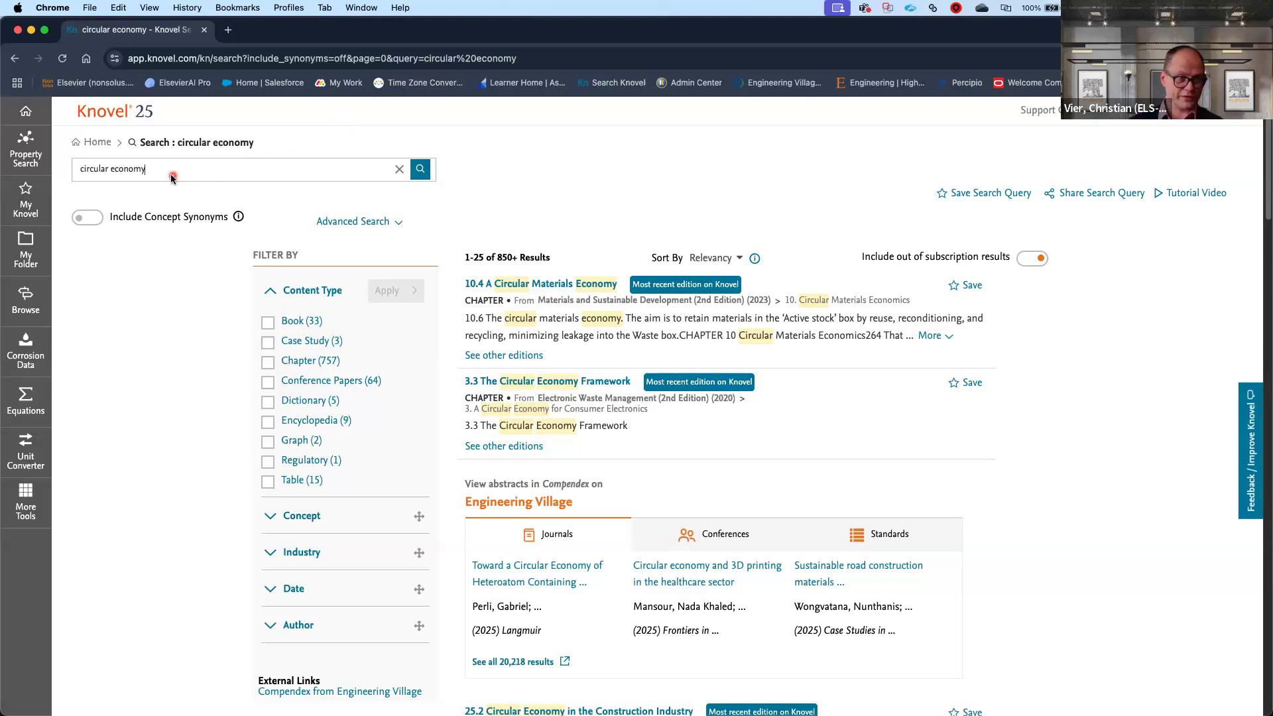
# Step: Filter the circular economy results to the Chapter content type
pyautogui.click(269, 363)
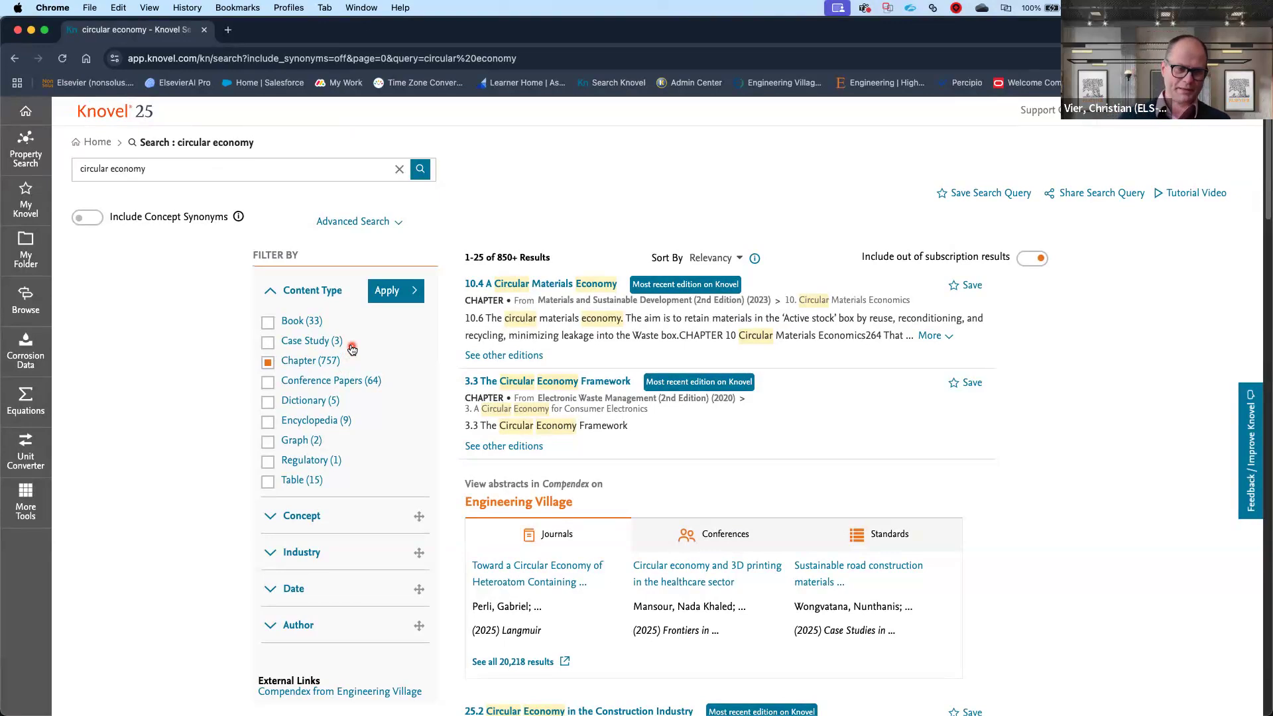
pyautogui.click(392, 292)
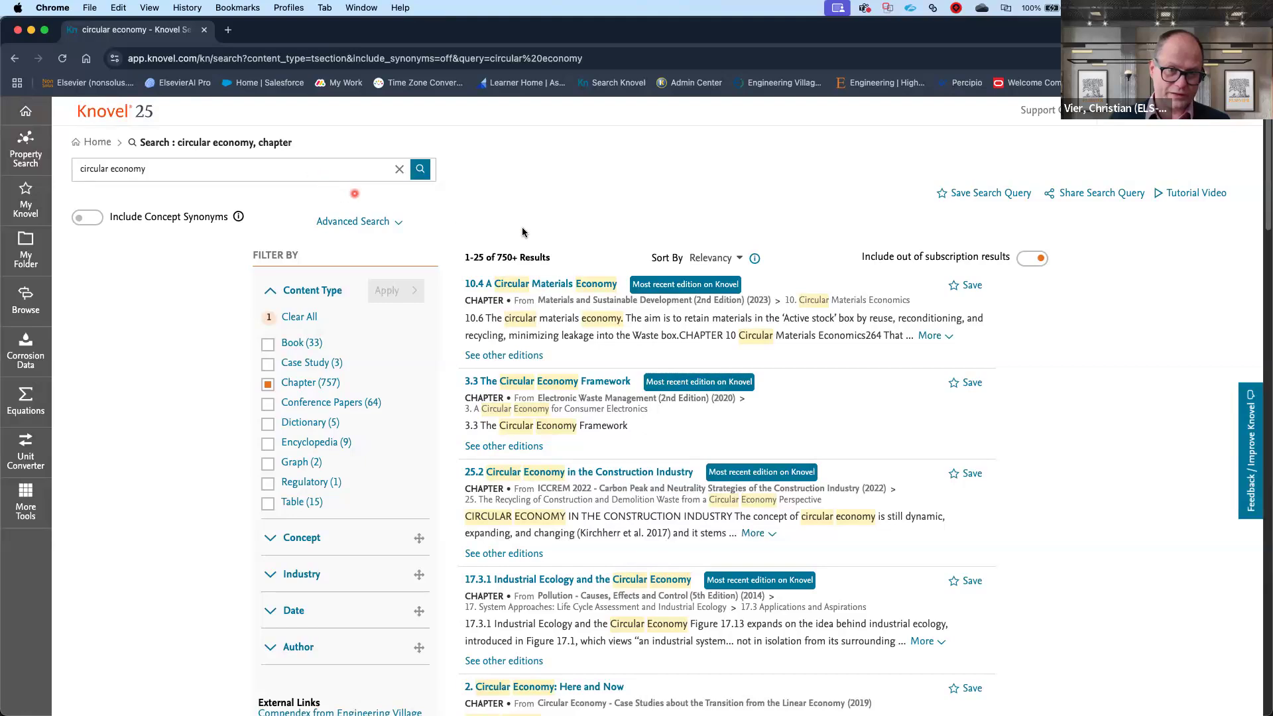
# Step: Open the chapter "10.4 A Circular Materials Economy" and read through the section around its heading and Figure 10.5
pyautogui.click(581, 285)
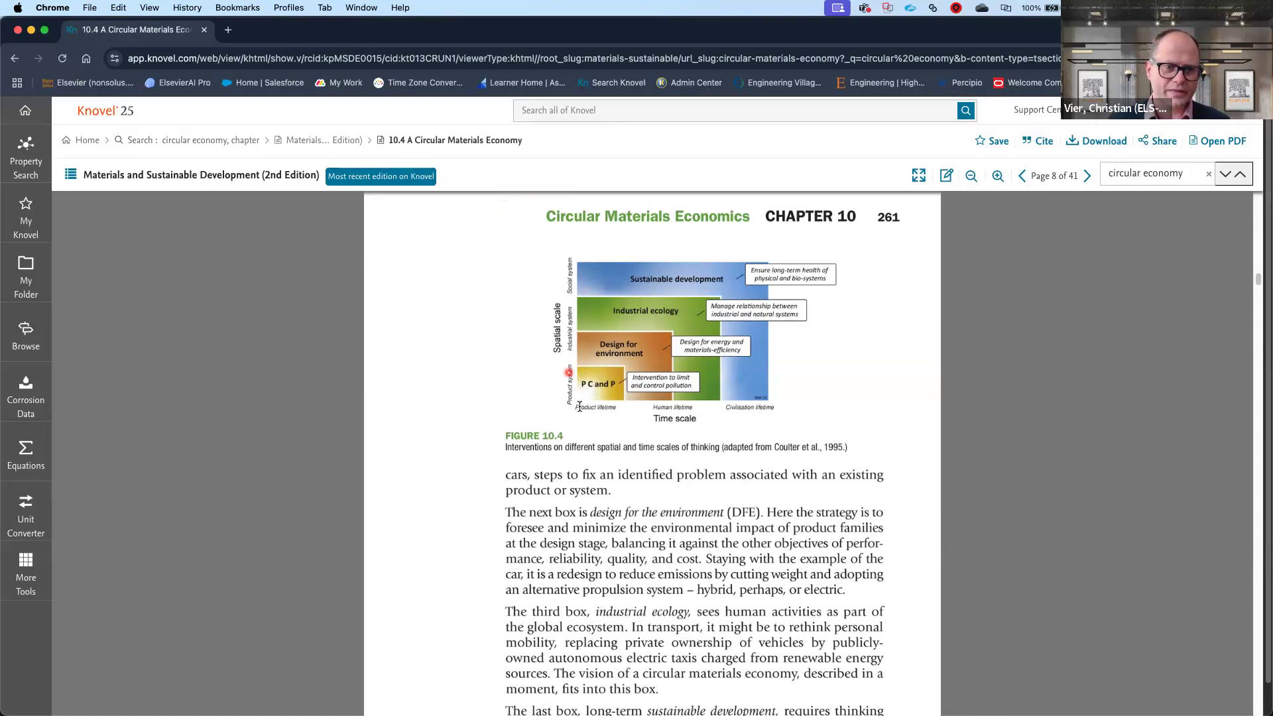
pyautogui.scroll(-3, 577, 391)
pyautogui.scroll(-8, 579, 407)
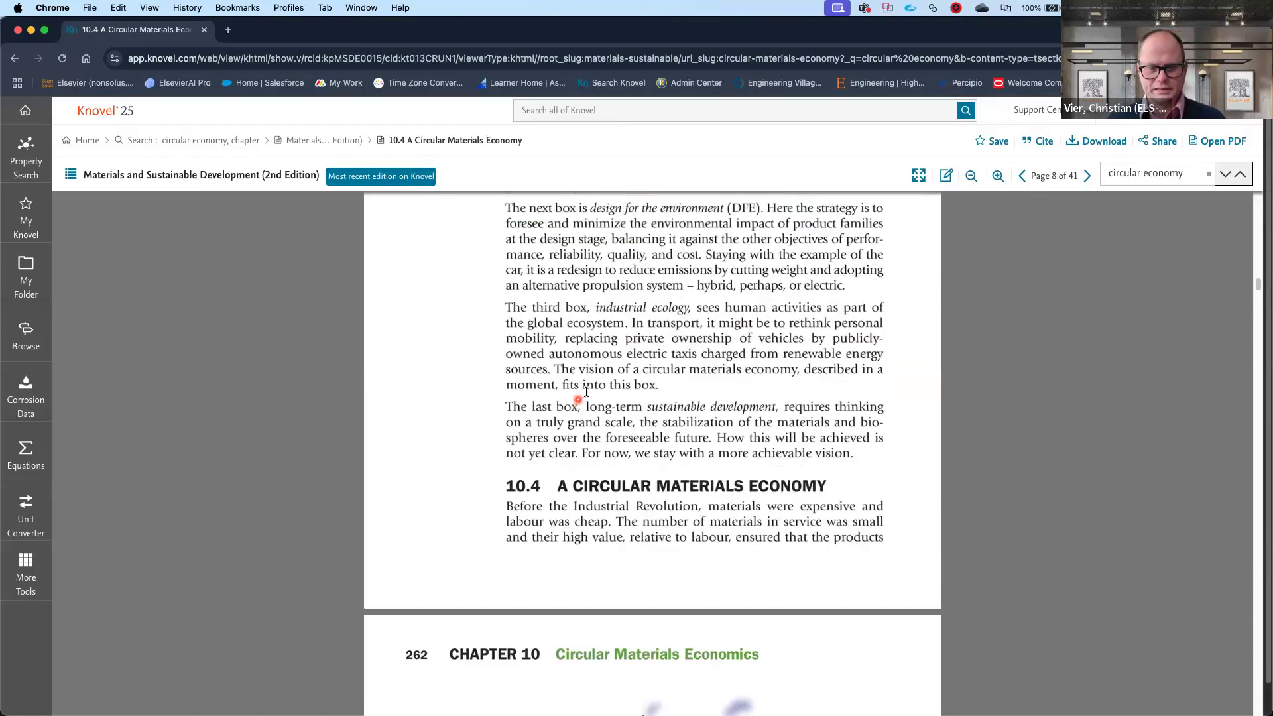
pyautogui.scroll(-9, 595, 411)
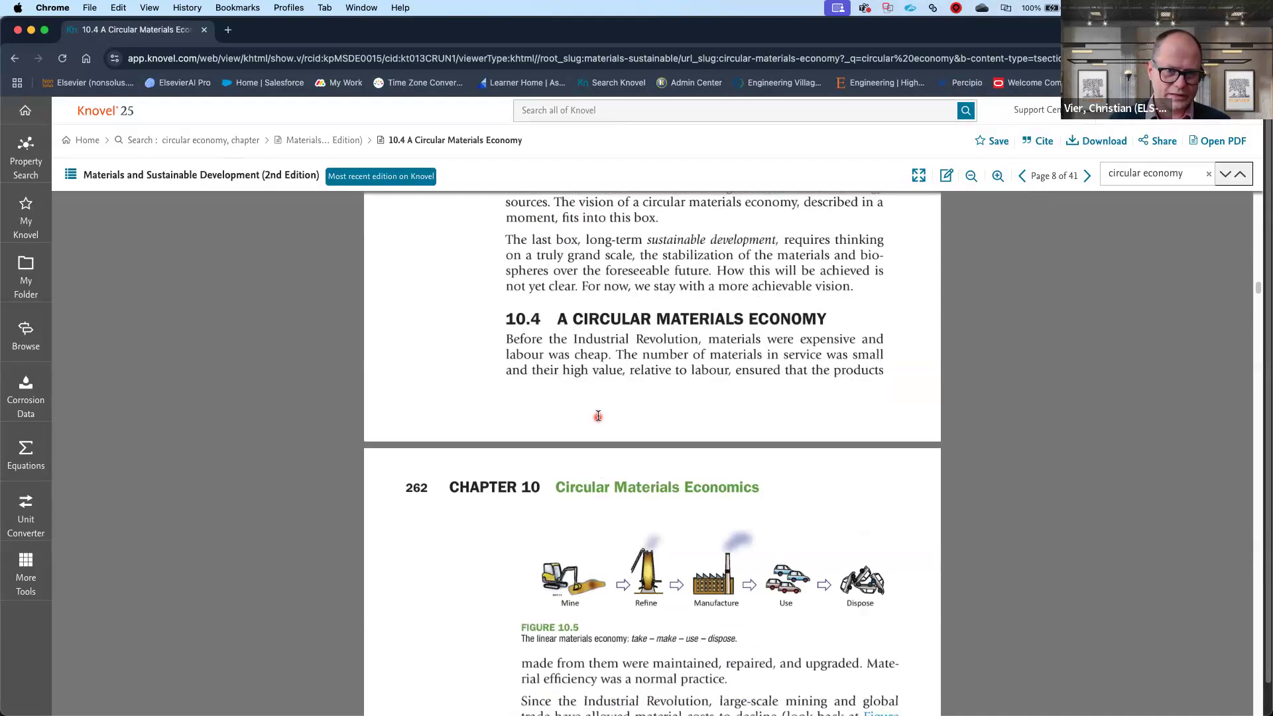
pyautogui.scroll(-1, 597, 415)
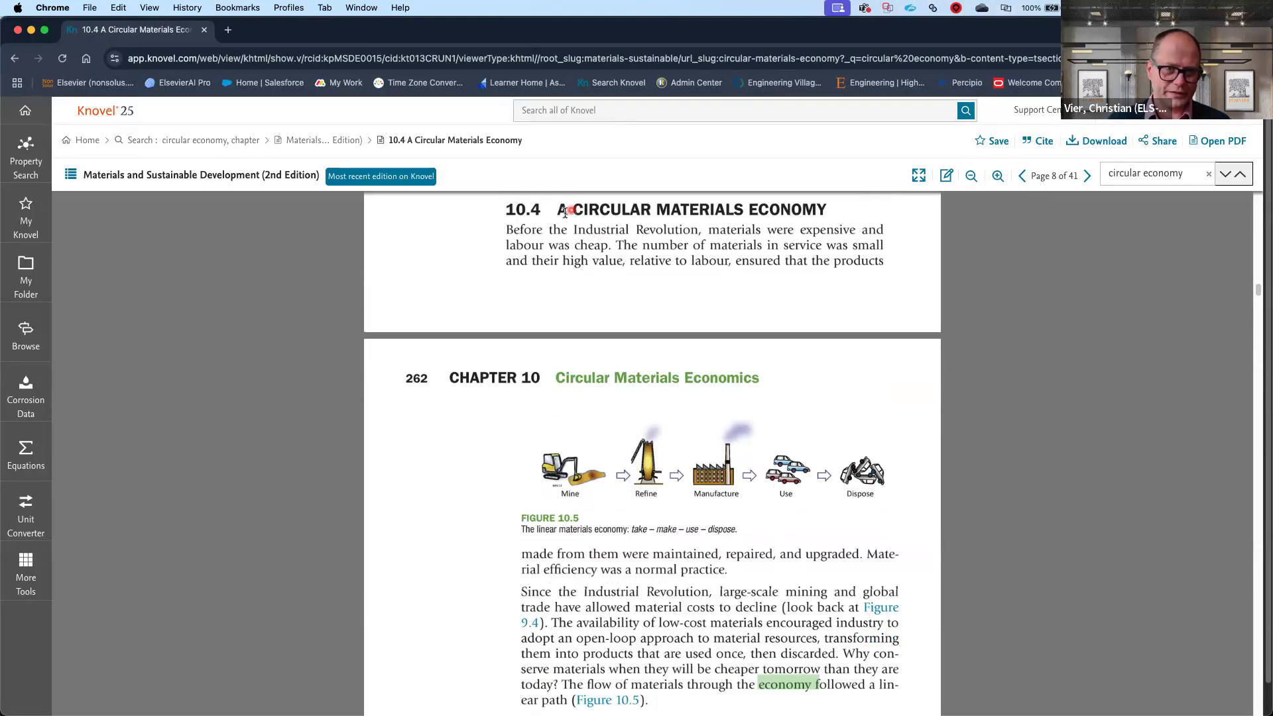
pyautogui.scroll(-12, 709, 437)
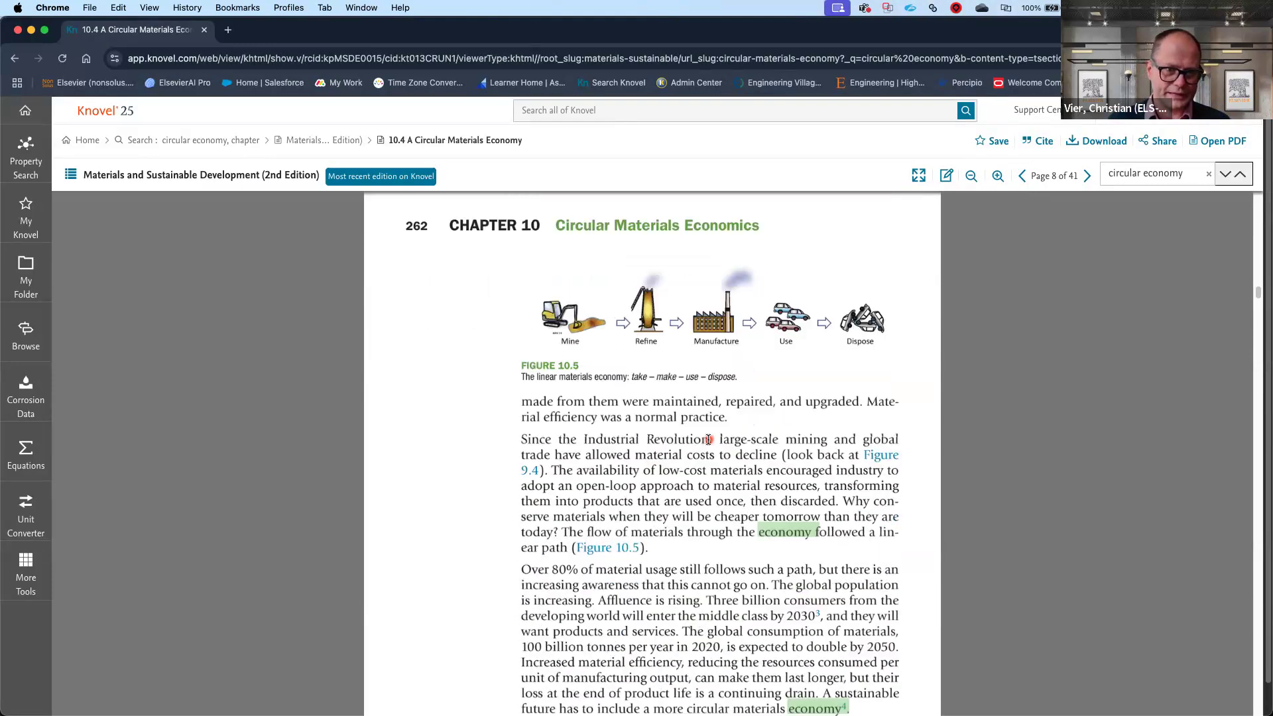
pyautogui.scroll(-8, 708, 438)
pyautogui.scroll(20, 703, 438)
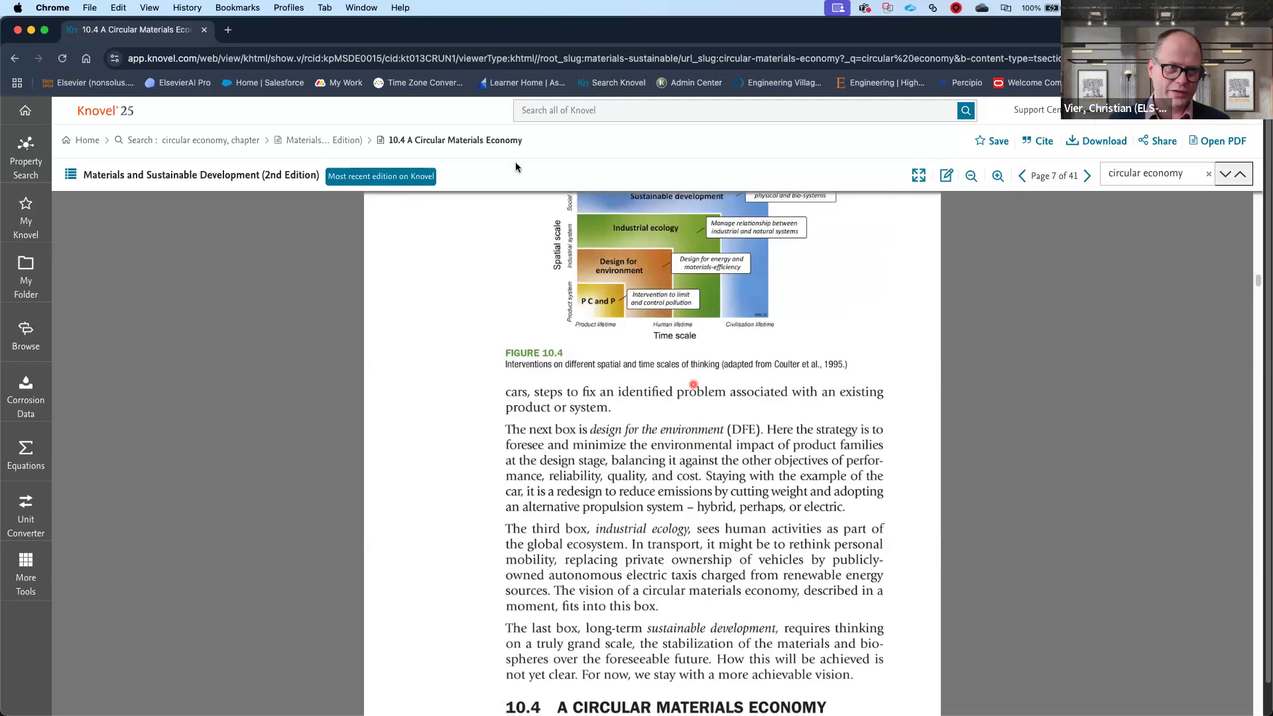
# Step: Return to the search results, open "3.3 The Circular Economy Framework", and review the highlighted search terms in the text
pyautogui.click(14, 59)
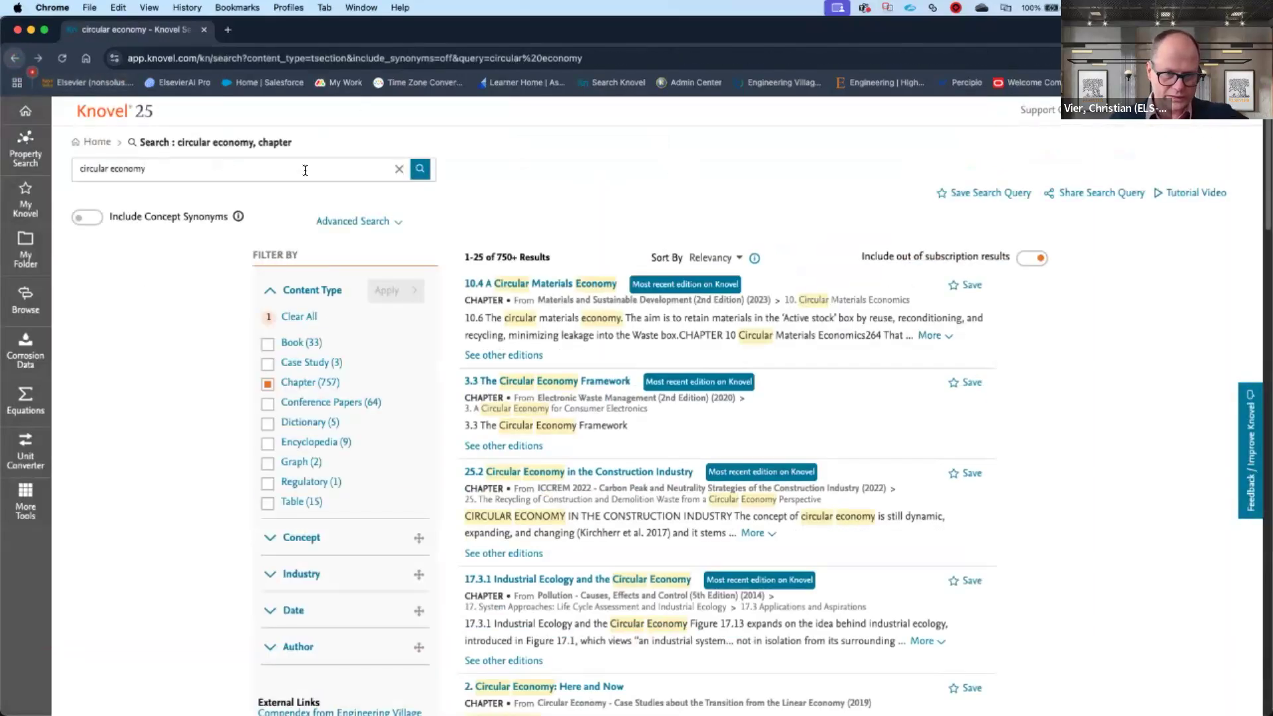
pyautogui.click(594, 383)
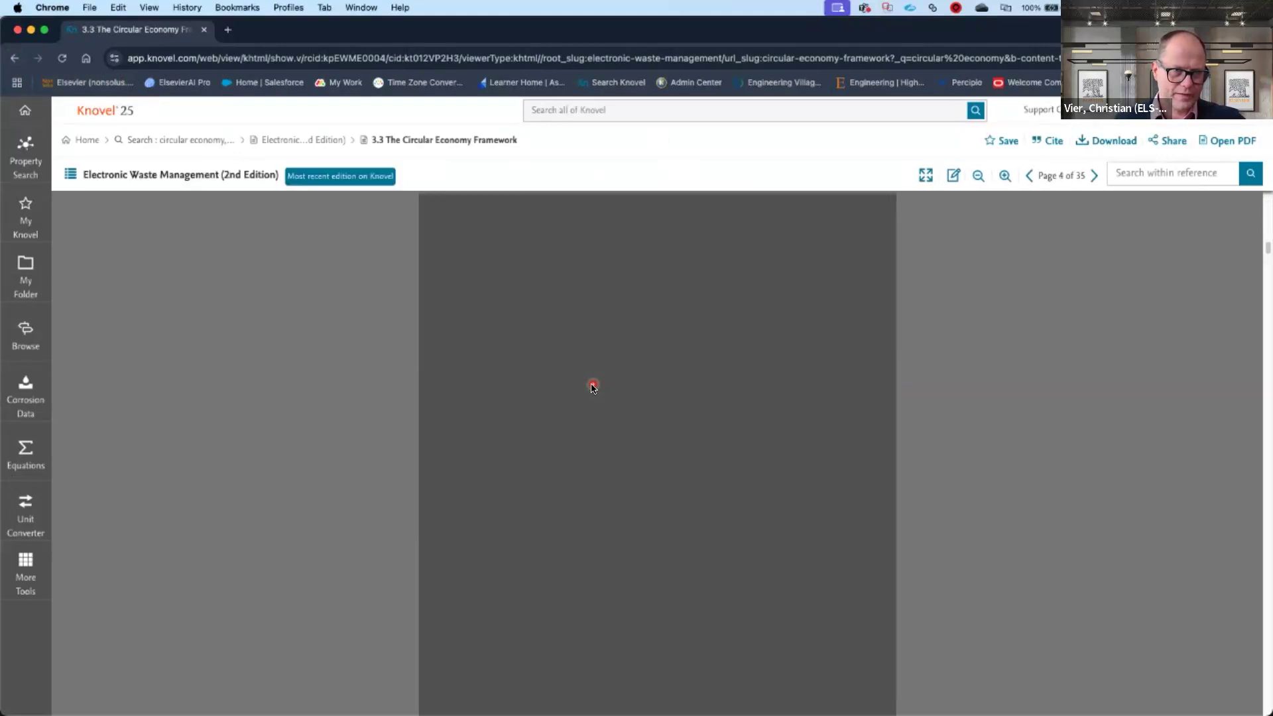
pyautogui.scroll(-5, 593, 413)
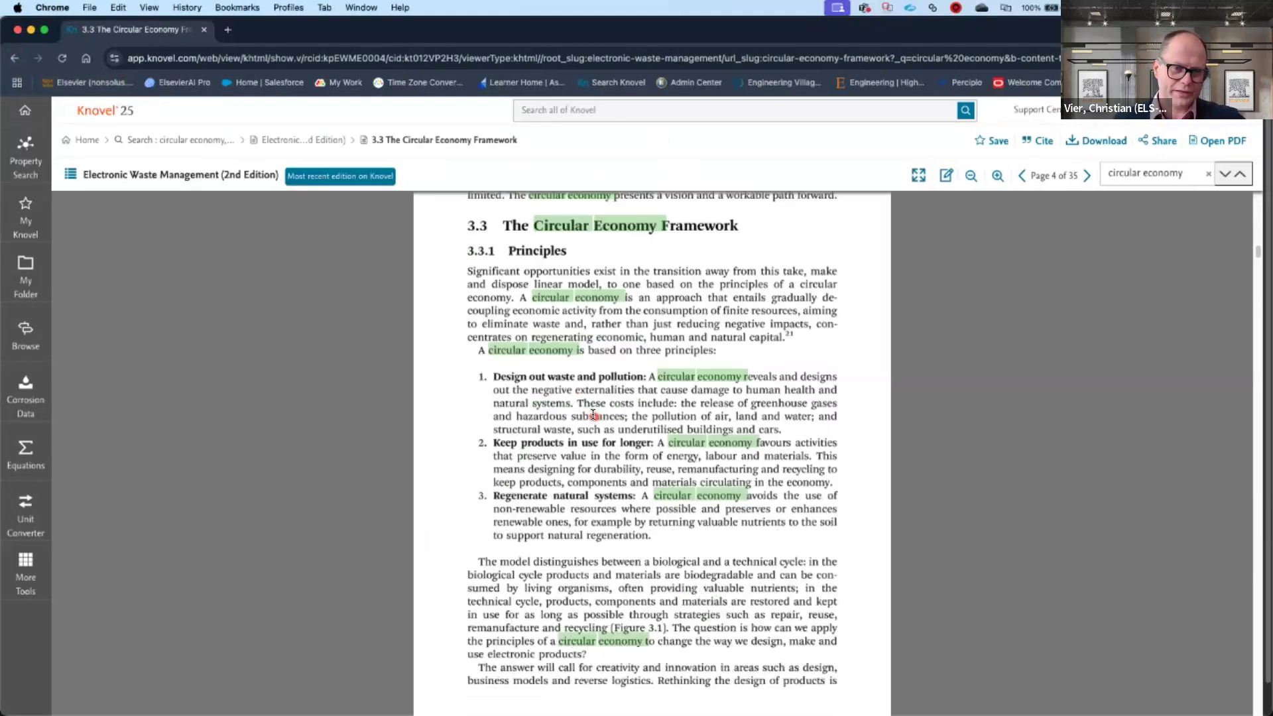
pyautogui.scroll(6, 593, 413)
pyautogui.scroll(3, 593, 414)
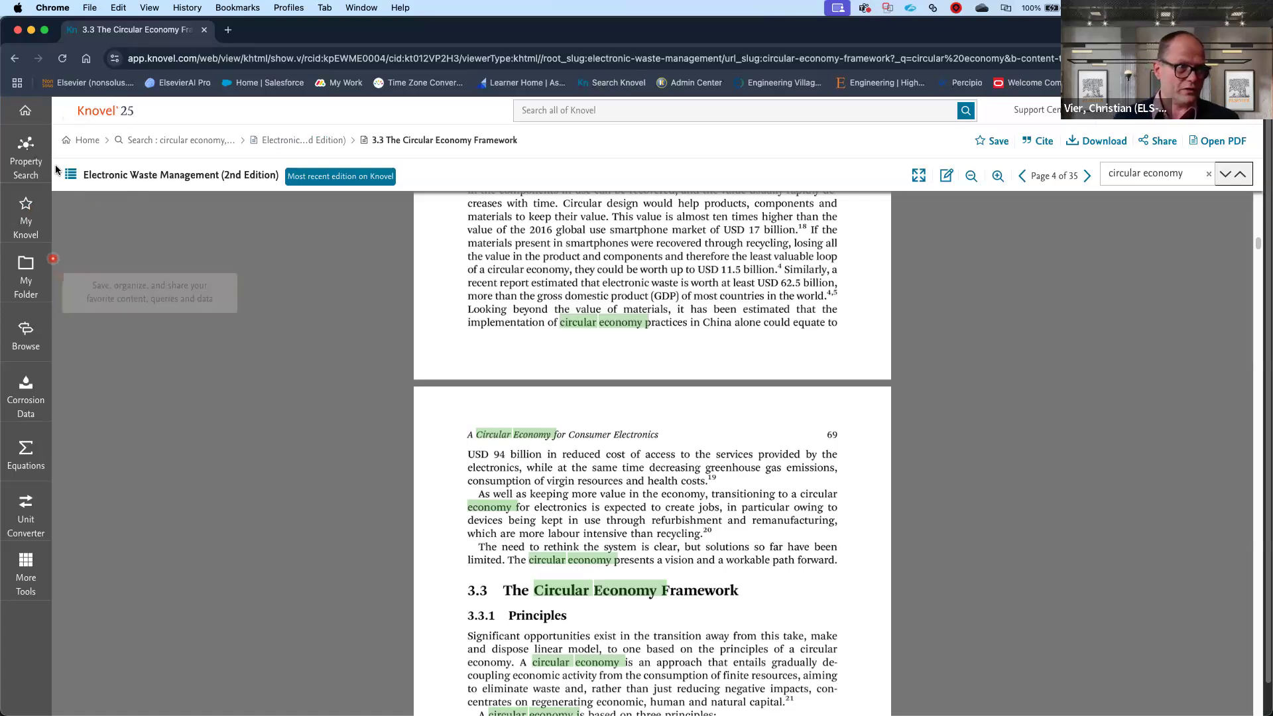
# Step: Go back to the home page, open Material Property Search, and search for the substance c3f8
pyautogui.click(27, 113)
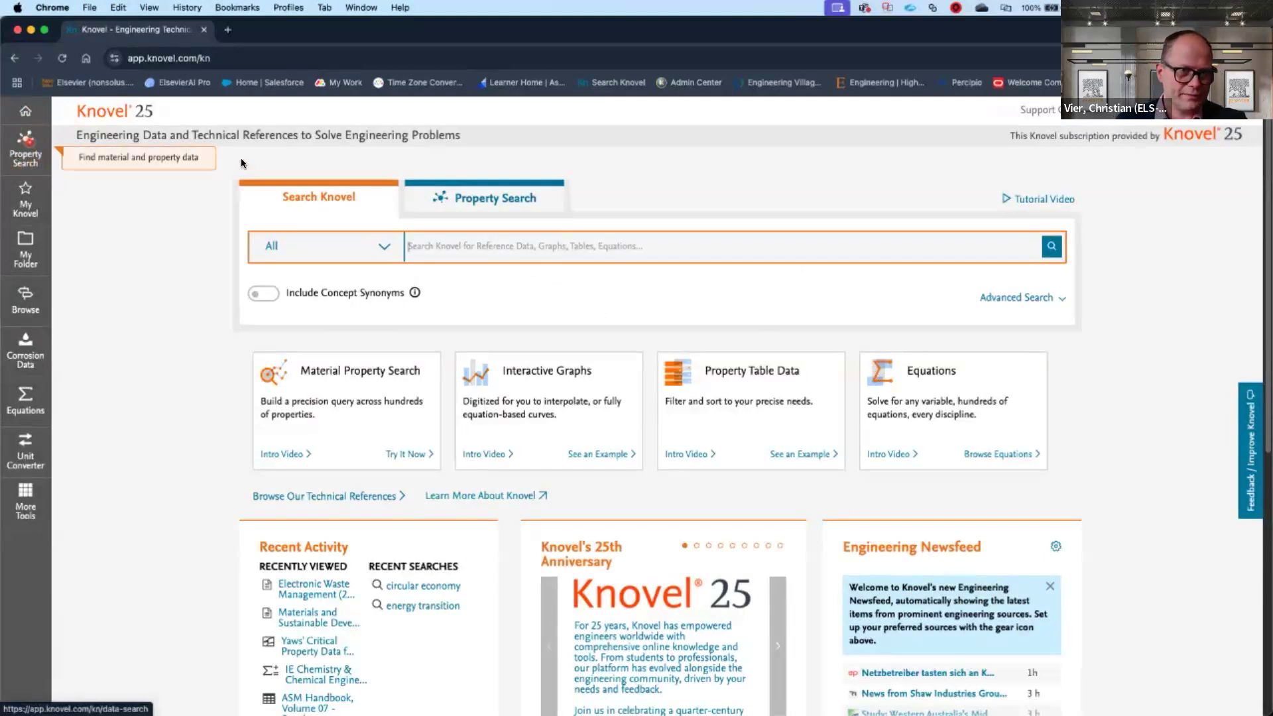
pyautogui.click(472, 198)
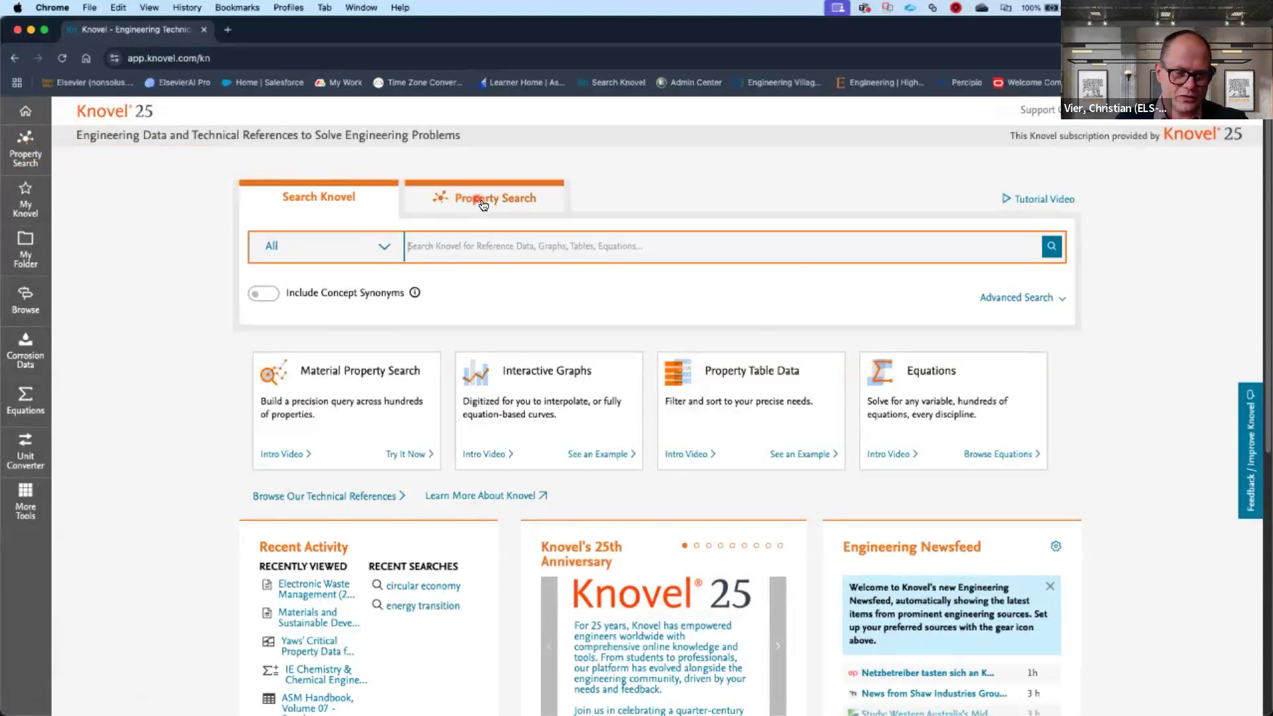
pyautogui.click(29, 153)
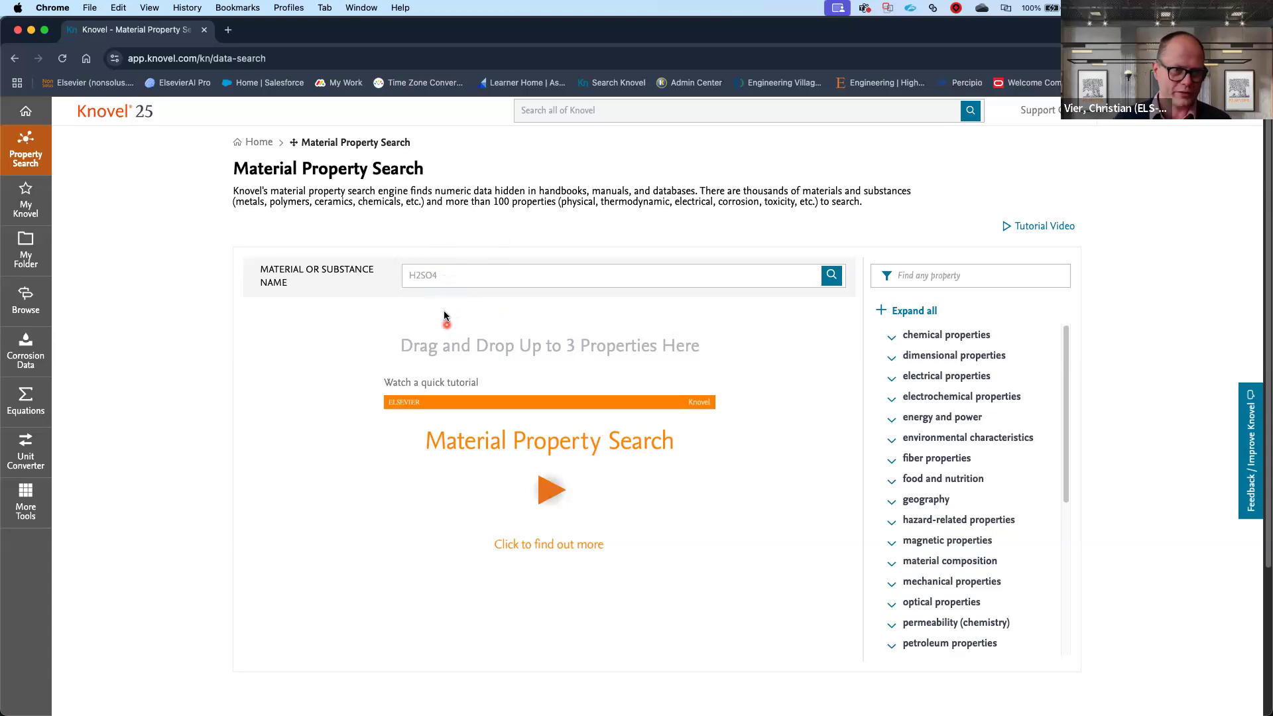
pyautogui.click(428, 276)
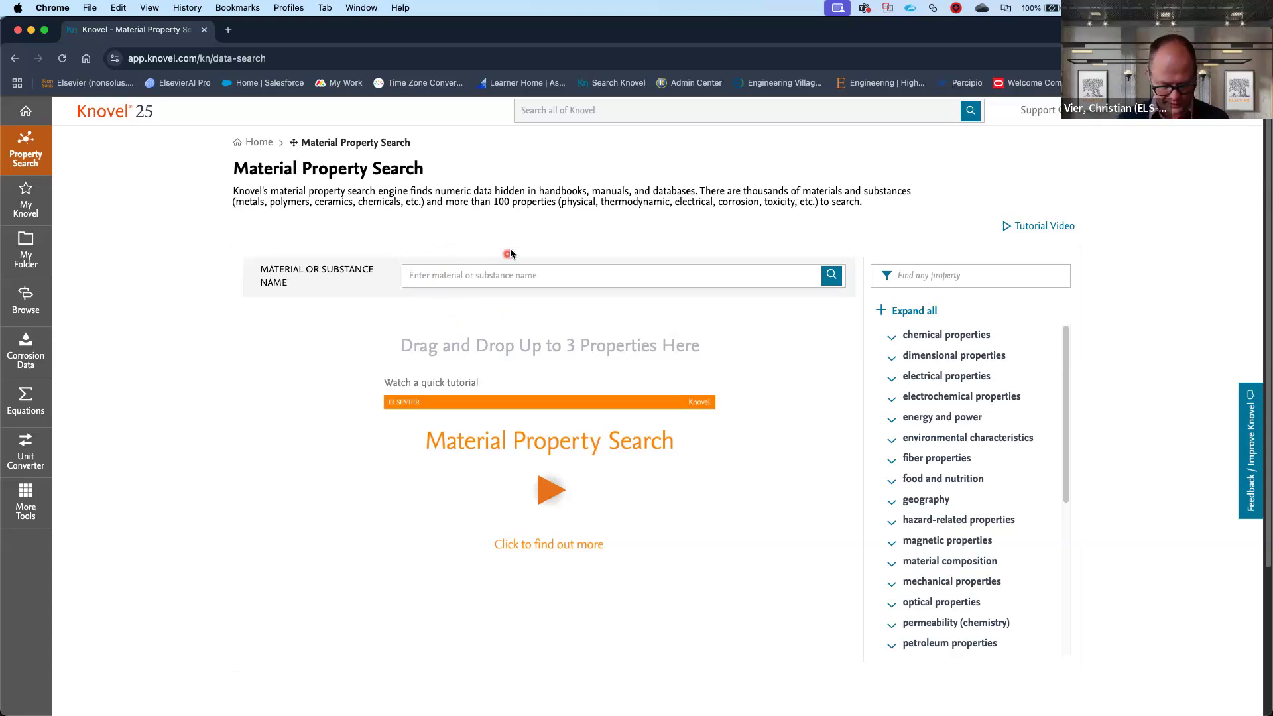
pyautogui.write('c3f')
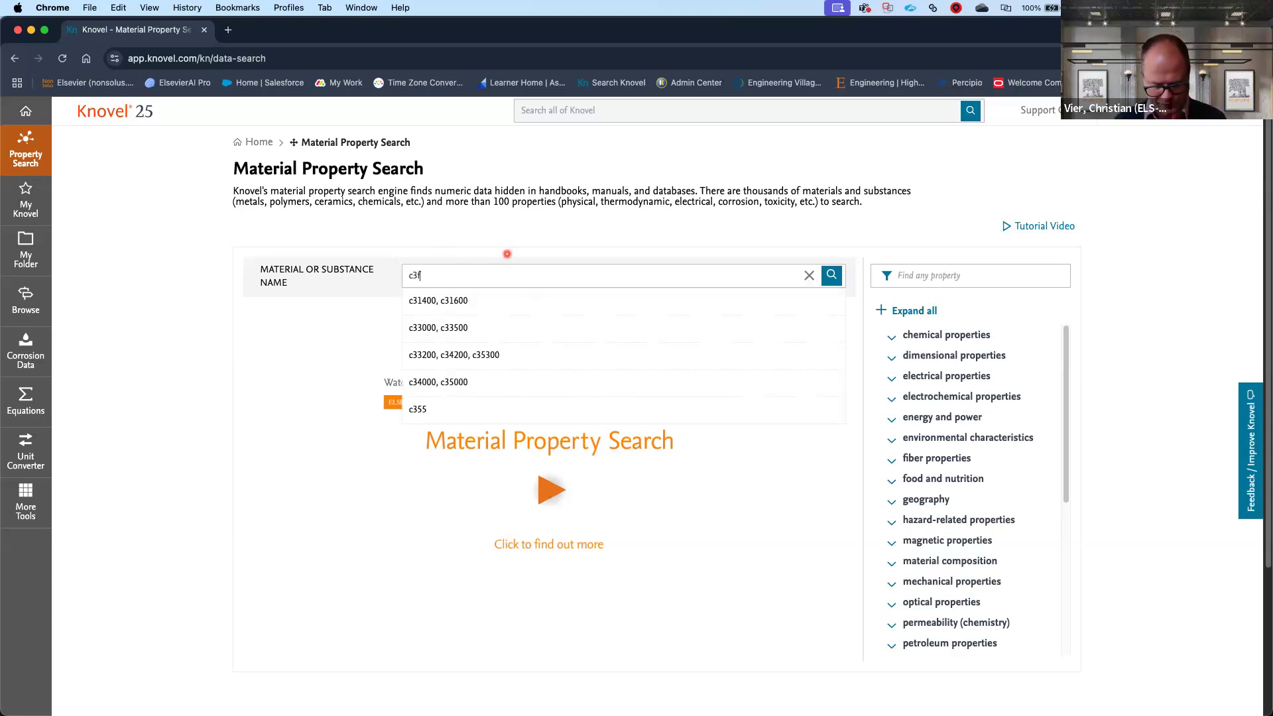
pyautogui.write('8')
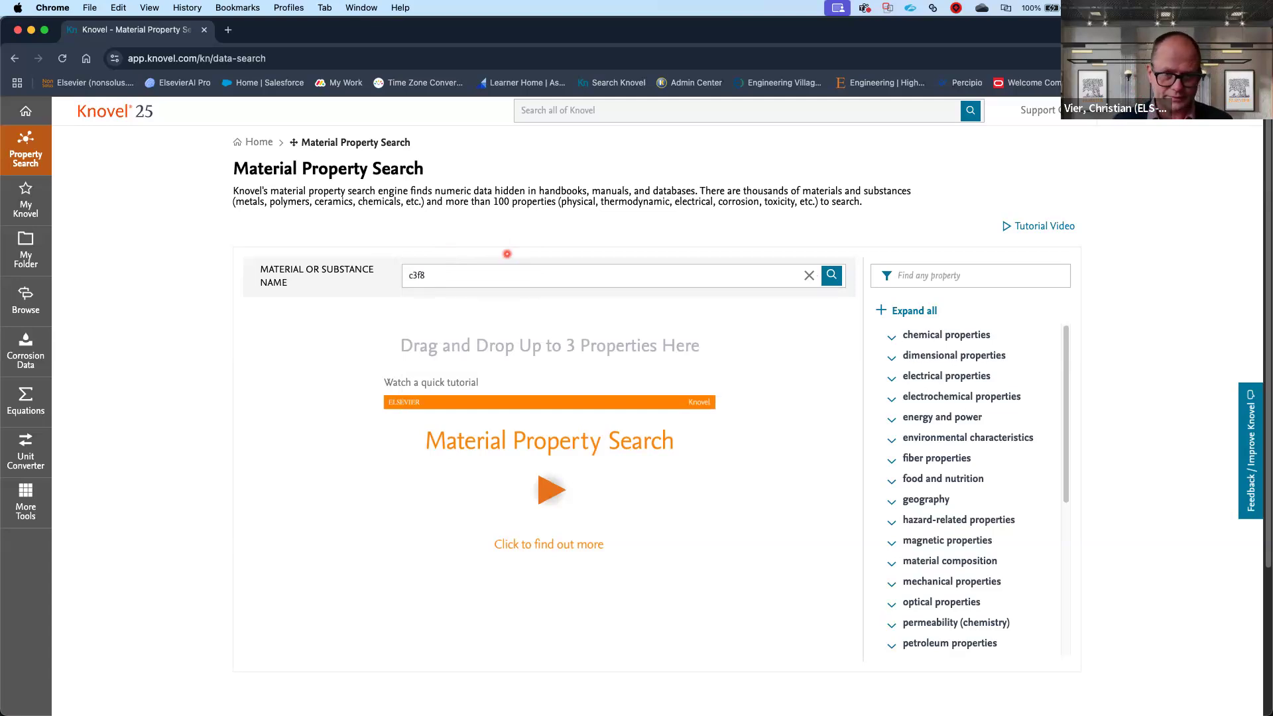
pyautogui.press('Return')
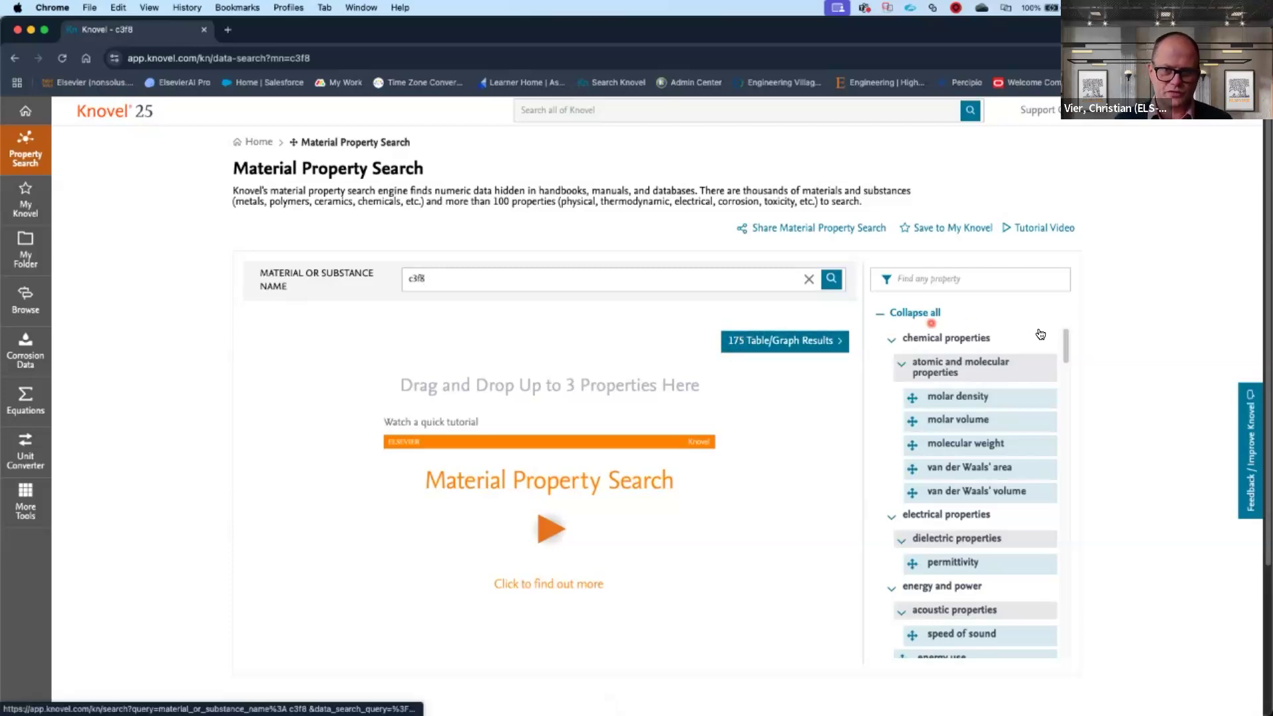
# Step: Filter the property list by "vapor", add vapor pressure as a search criterion, and keep its condition as "exists"
pyautogui.click(970, 279)
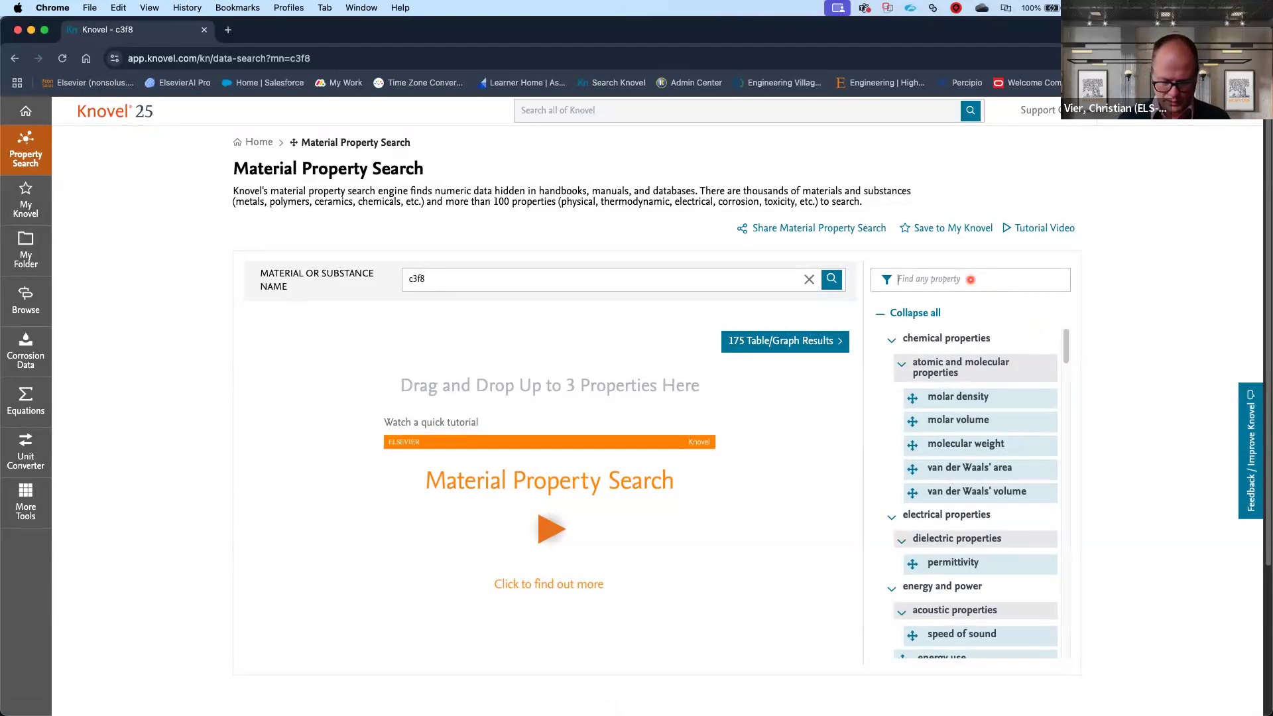
pyautogui.write('vapor')
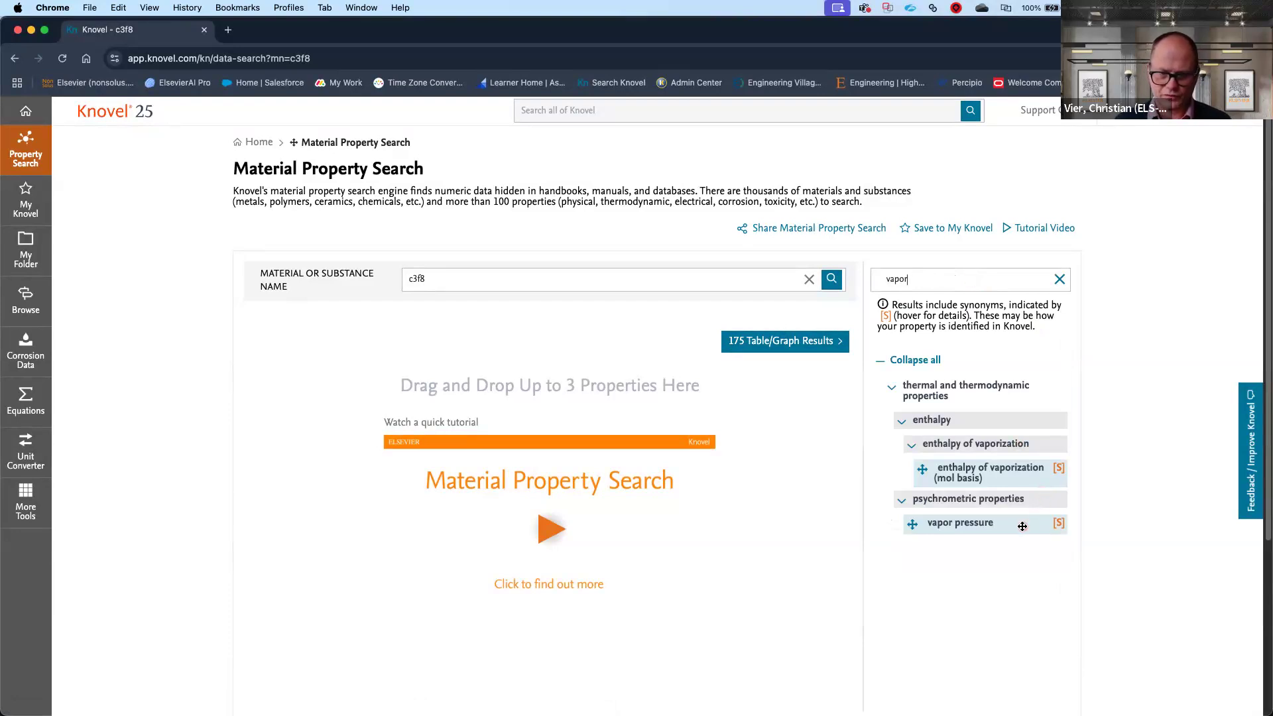
pyautogui.moveTo(1022, 526); pyautogui.dragTo(569, 408)
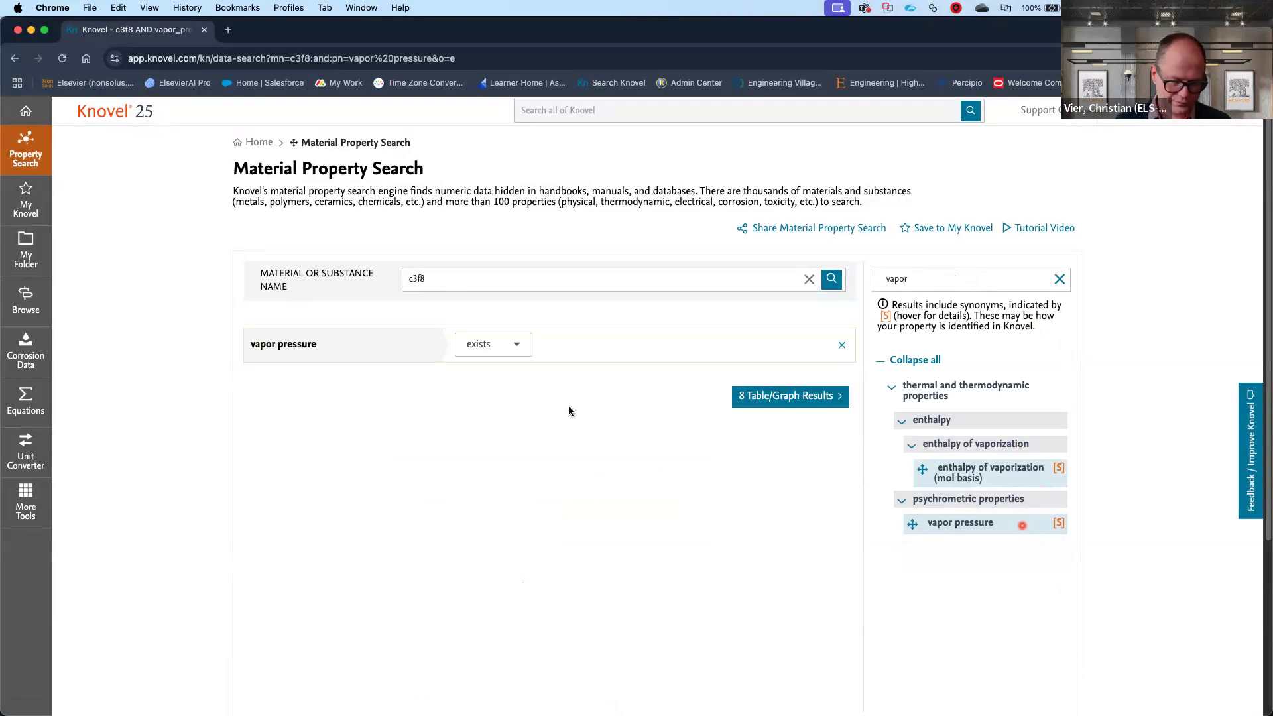
pyautogui.click(520, 346)
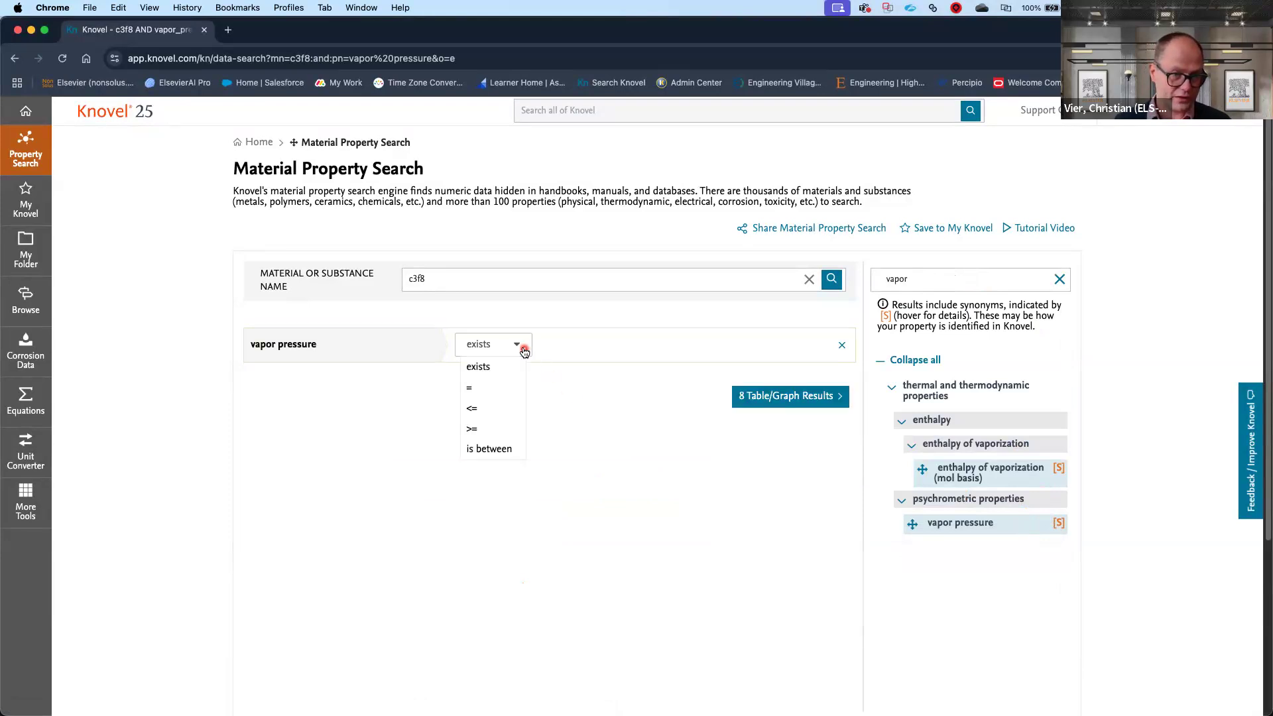
pyautogui.click(597, 390)
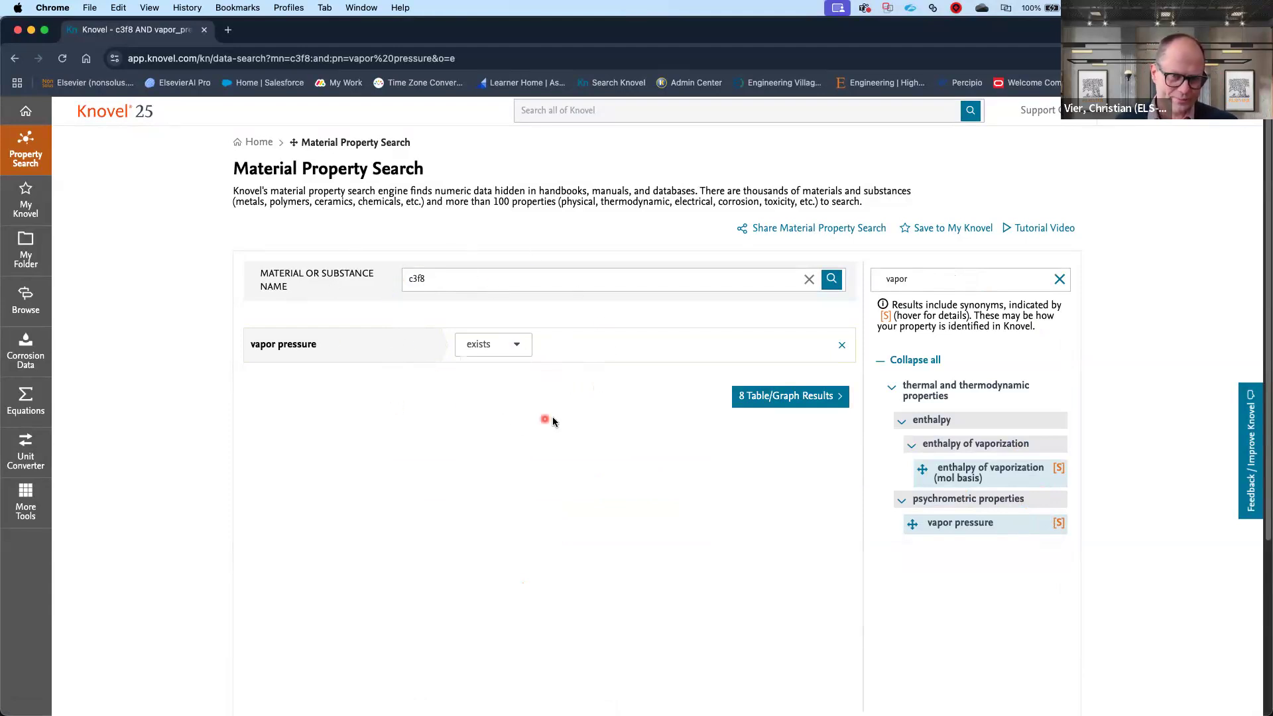
# Step: Show the table and graph results for c3f8 vapor pressure and view the list of graphs for Table 12
pyautogui.click(781, 397)
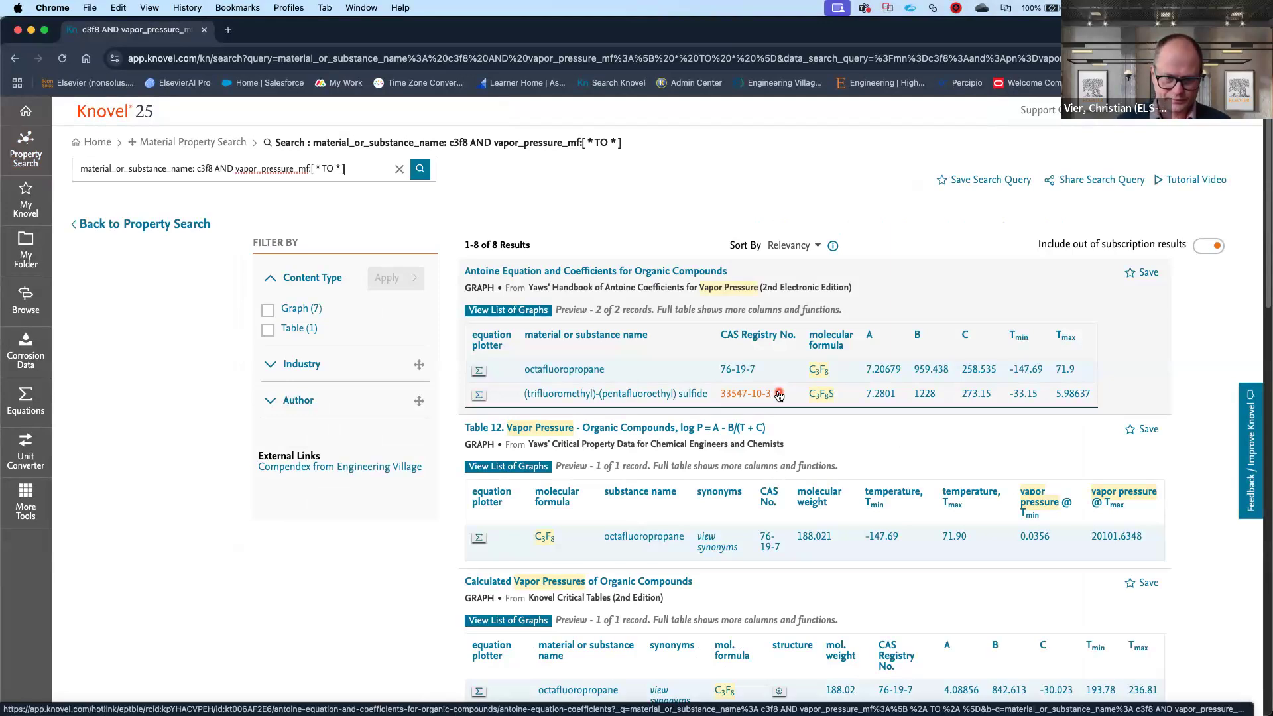
pyautogui.scroll(-1, 847, 476)
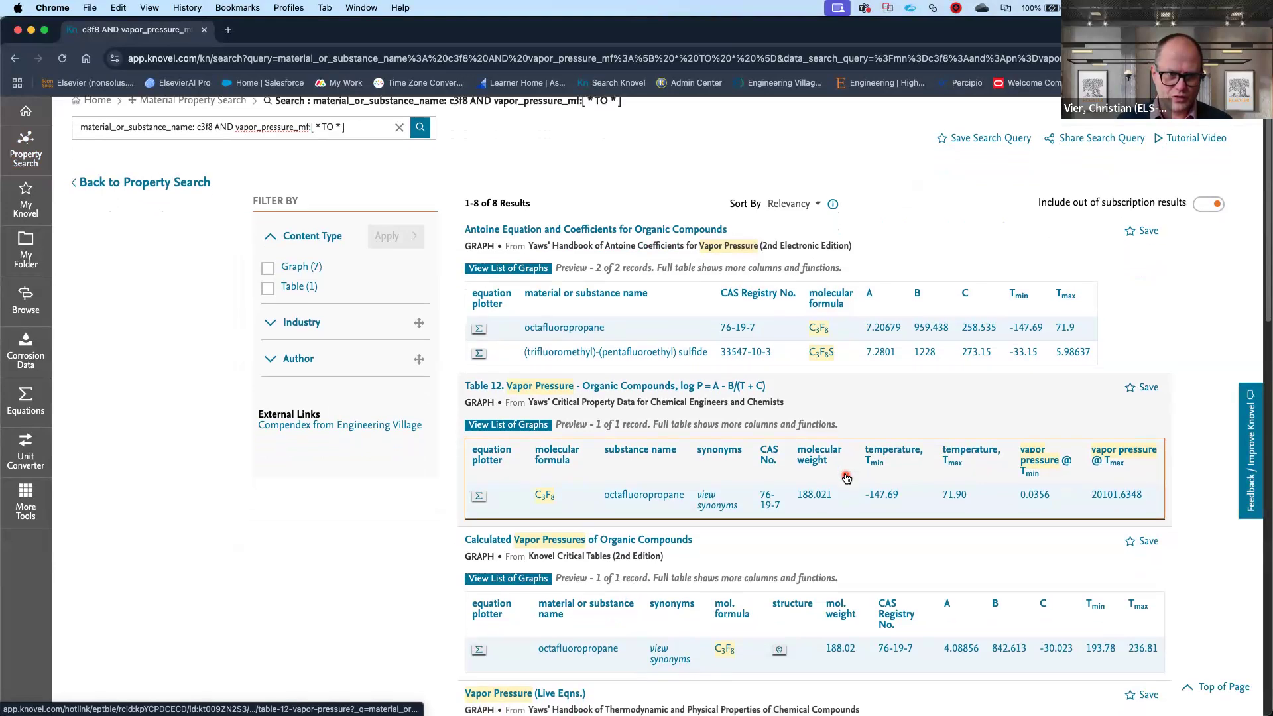
pyautogui.scroll(-4, 847, 478)
pyautogui.scroll(5, 845, 476)
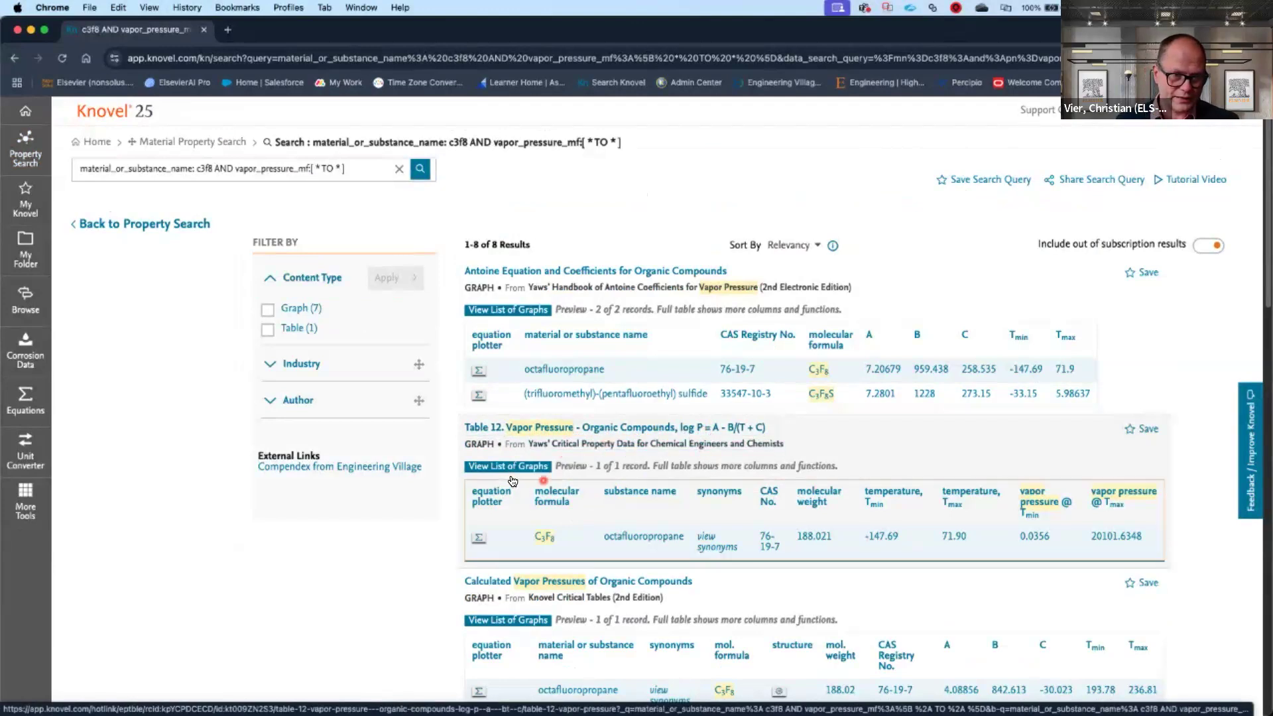
pyautogui.click(514, 469)
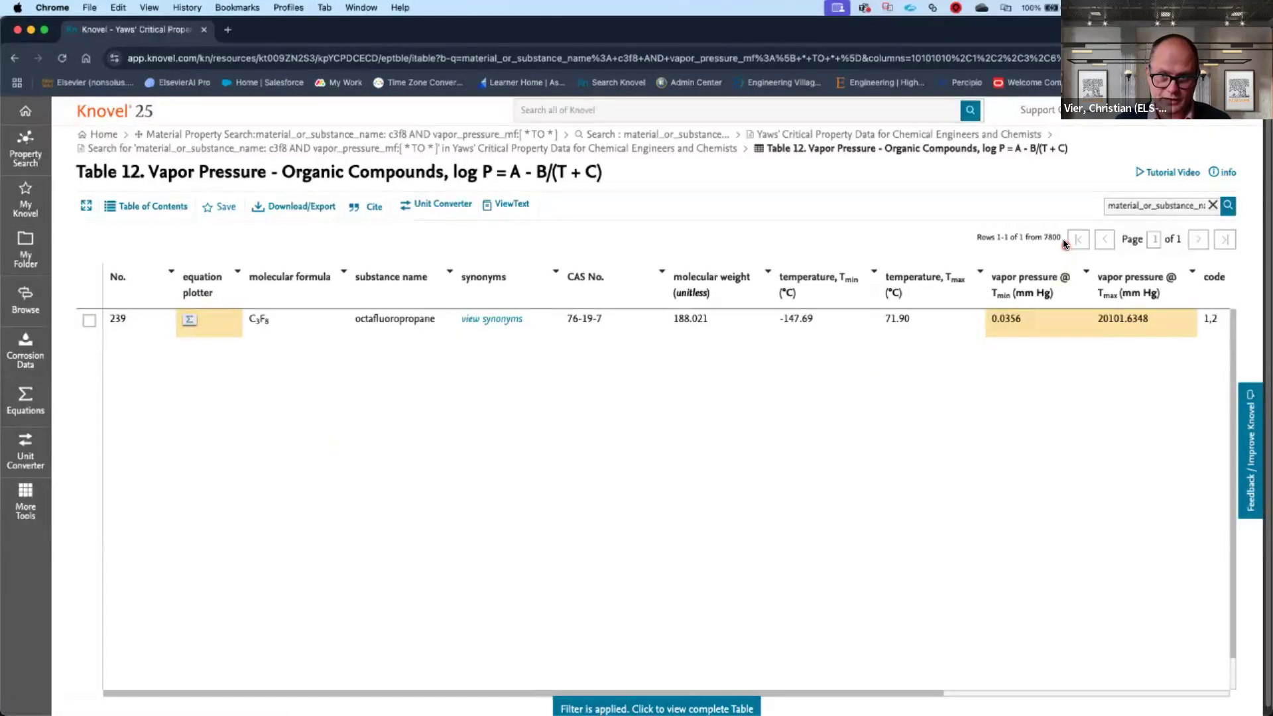
# Step: Examine the filtered Table 12: its row count, octafluoropropane's CAS number and molecular weight, and the temperature and vapor pressure columns
pyautogui.moveTo(1059, 237); pyautogui.dragTo(1043, 238)
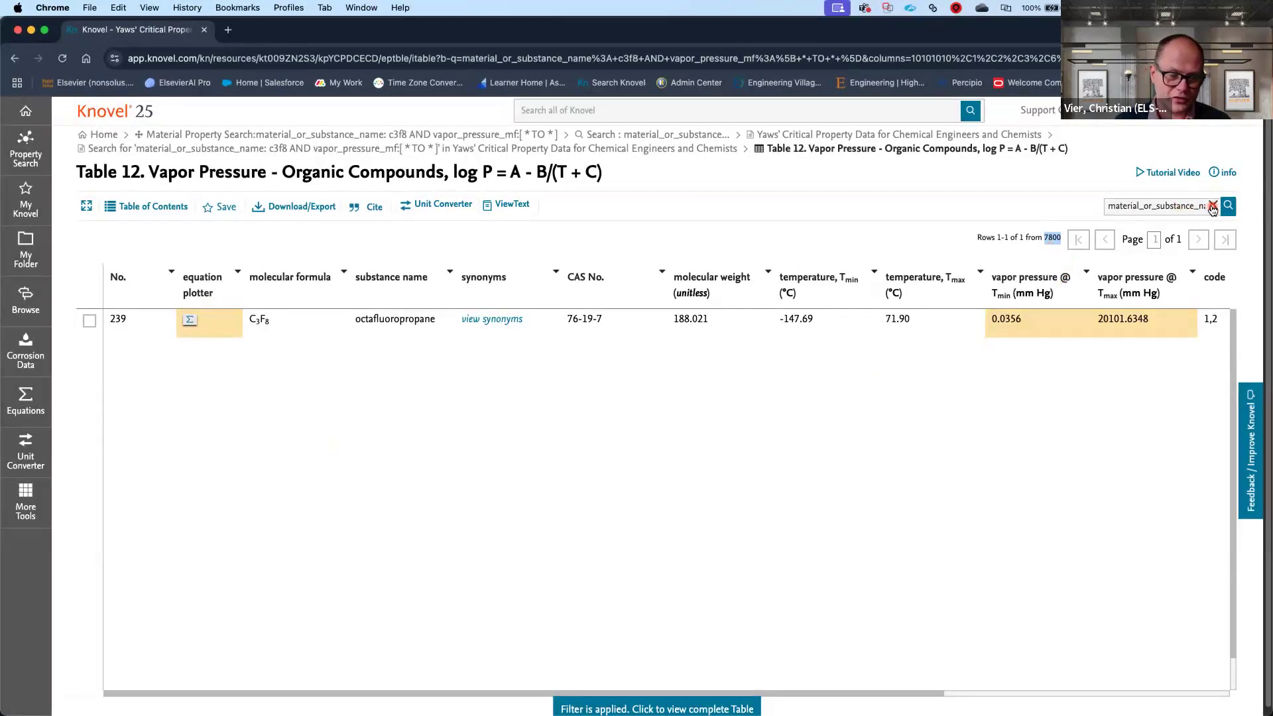
pyautogui.click(865, 208)
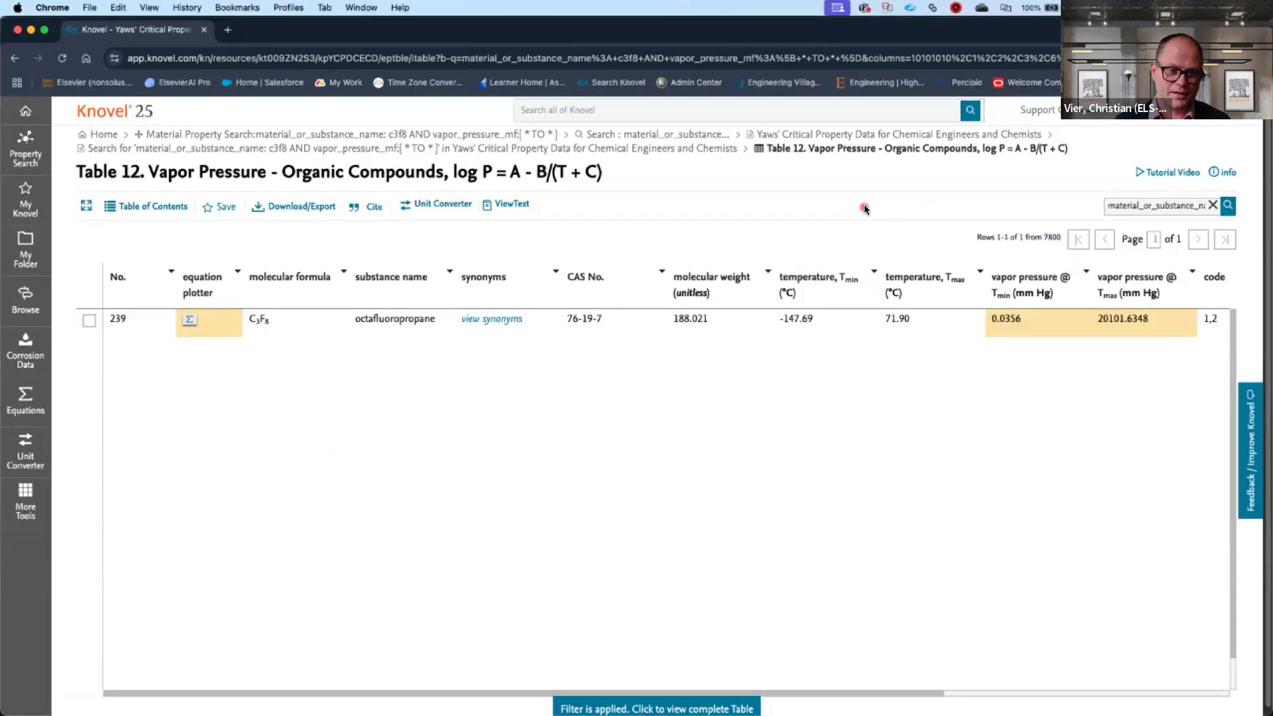
pyautogui.click(609, 327)
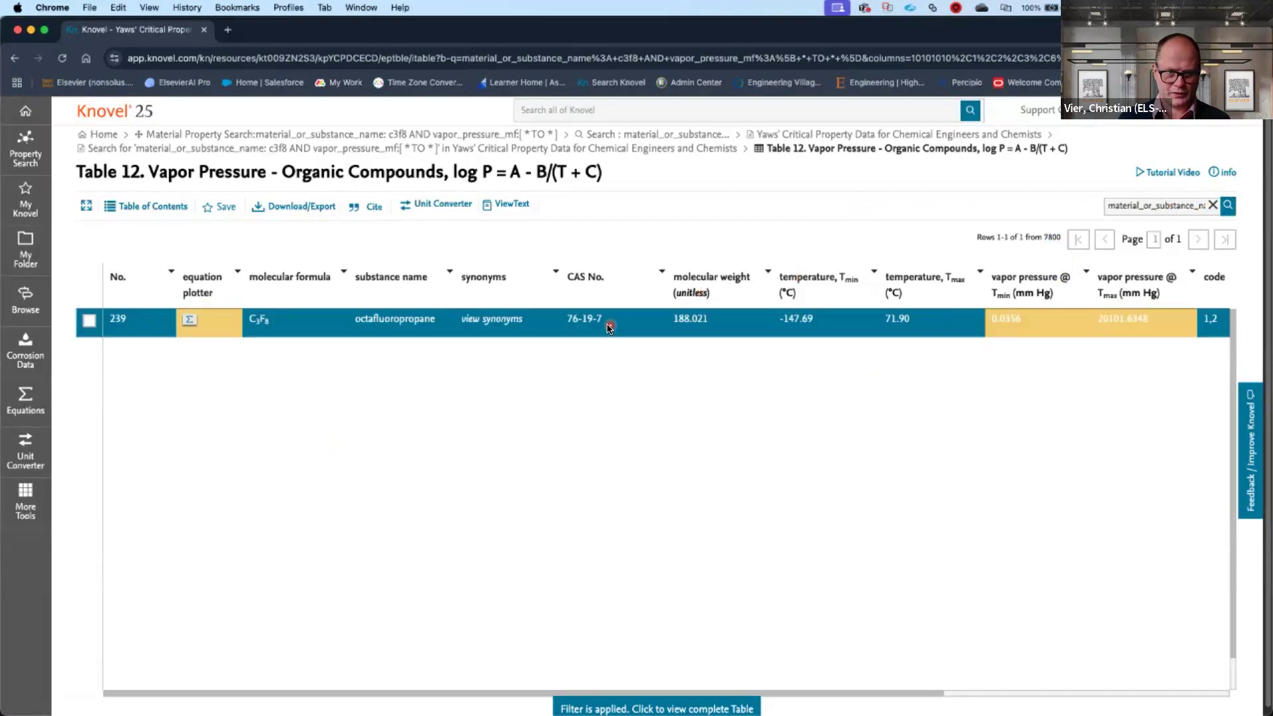
pyautogui.click(262, 395)
pyautogui.click(304, 320)
pyautogui.click(646, 345)
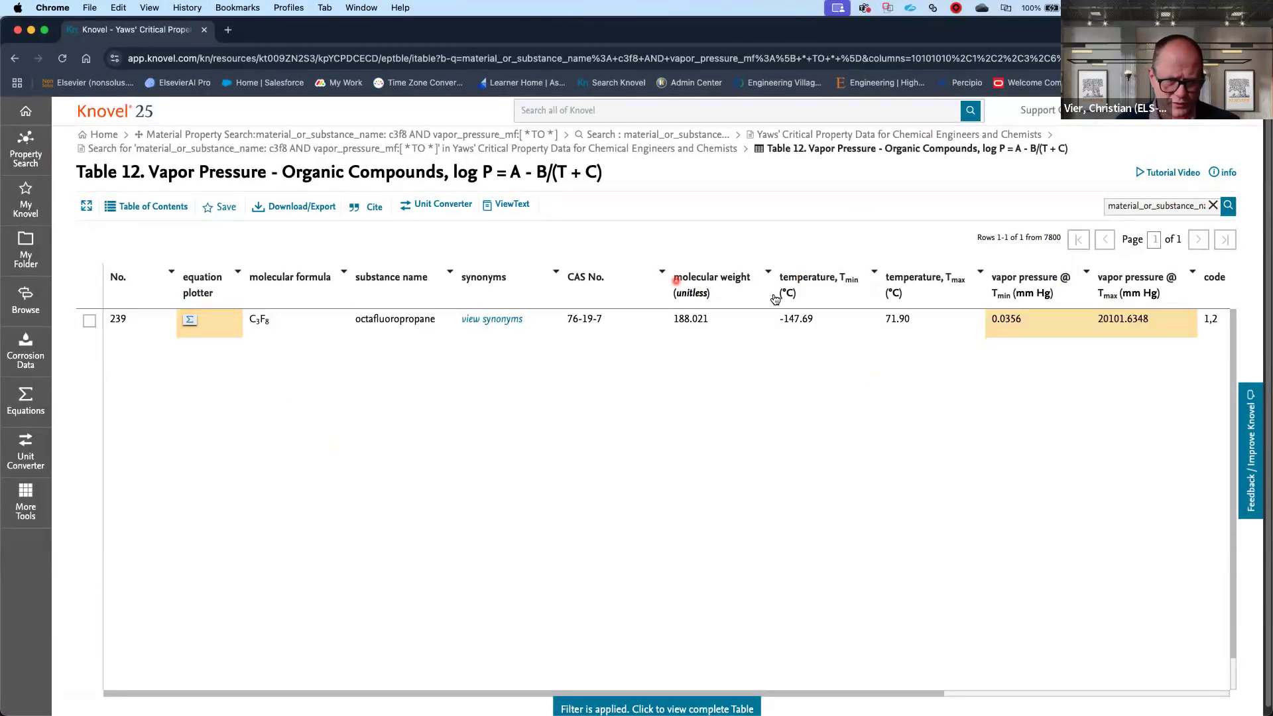
pyautogui.click(743, 343)
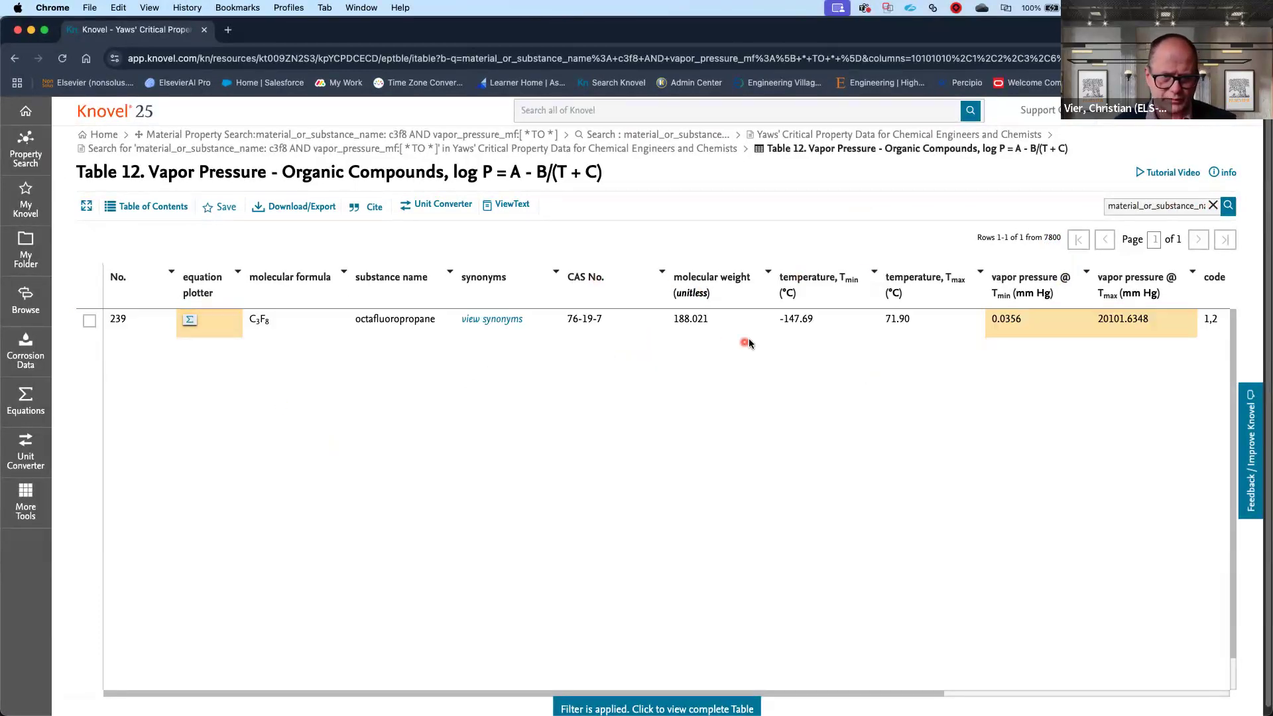
pyautogui.click(747, 321)
pyautogui.click(874, 322)
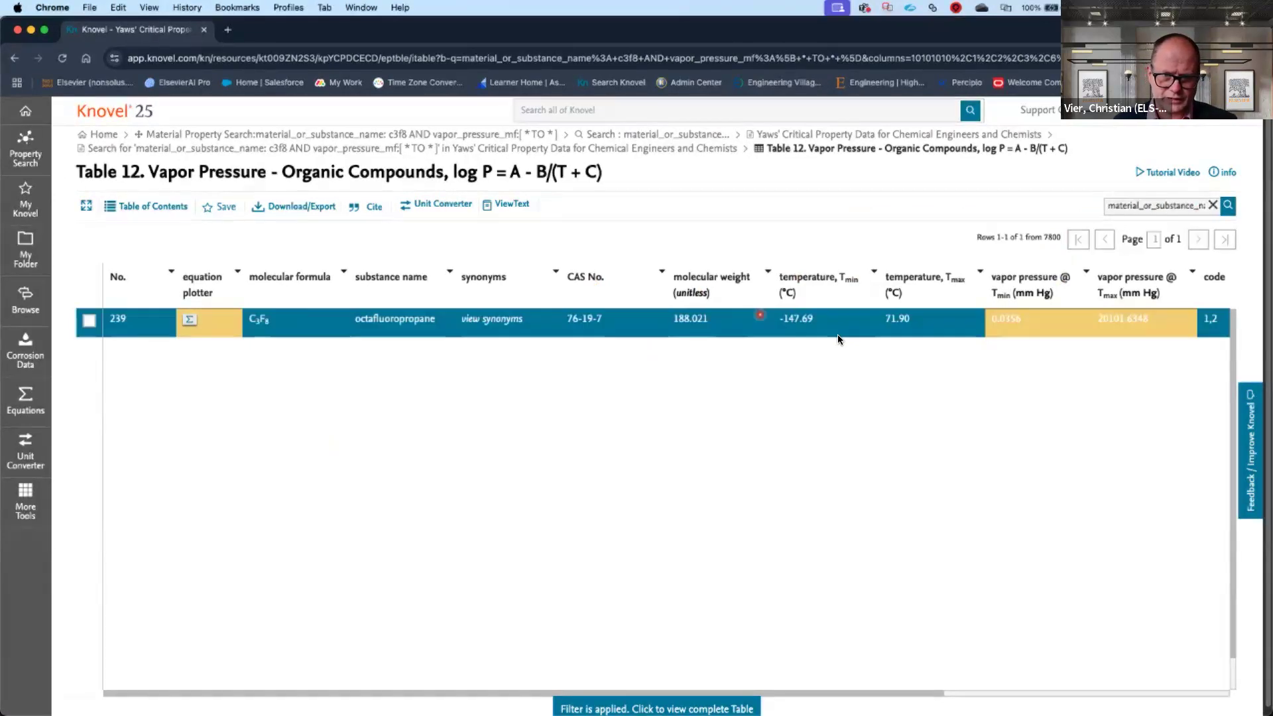
pyautogui.click(1036, 293)
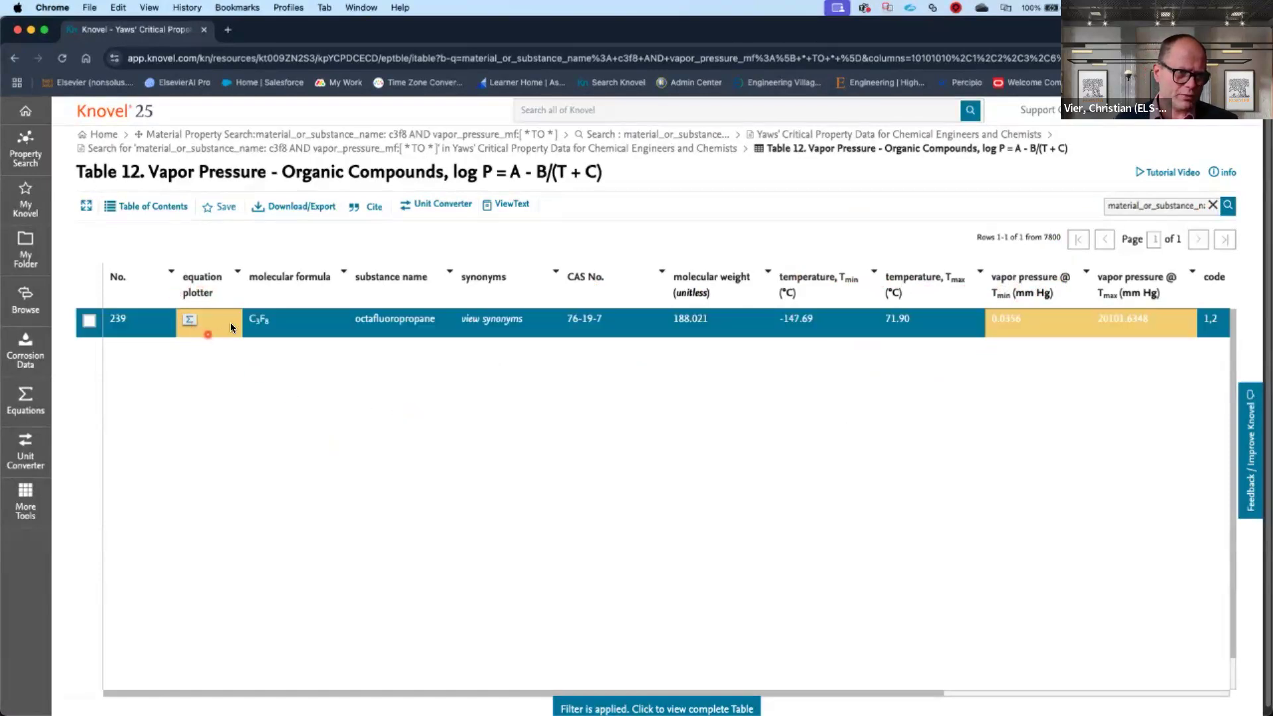
# Step: Open the equation plotter for octafluoropropane from Table 12 and select the address of the graph page
pyautogui.click(189, 319)
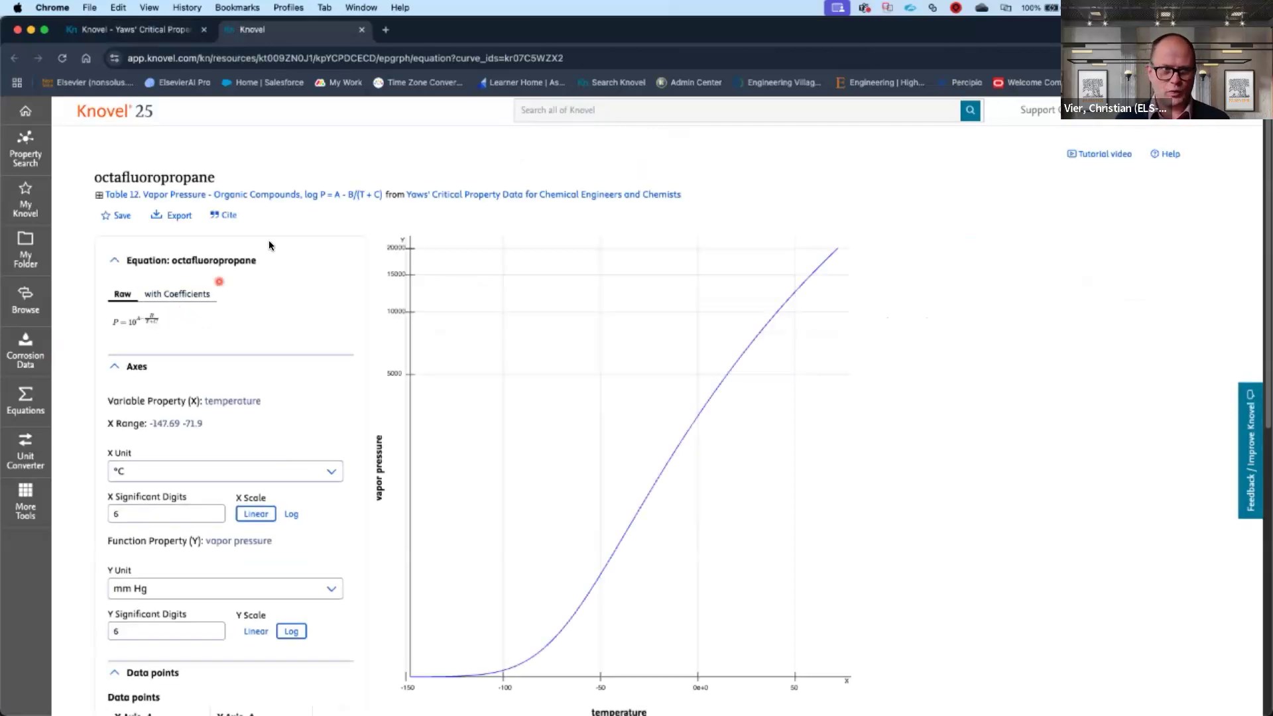
pyautogui.click(400, 58)
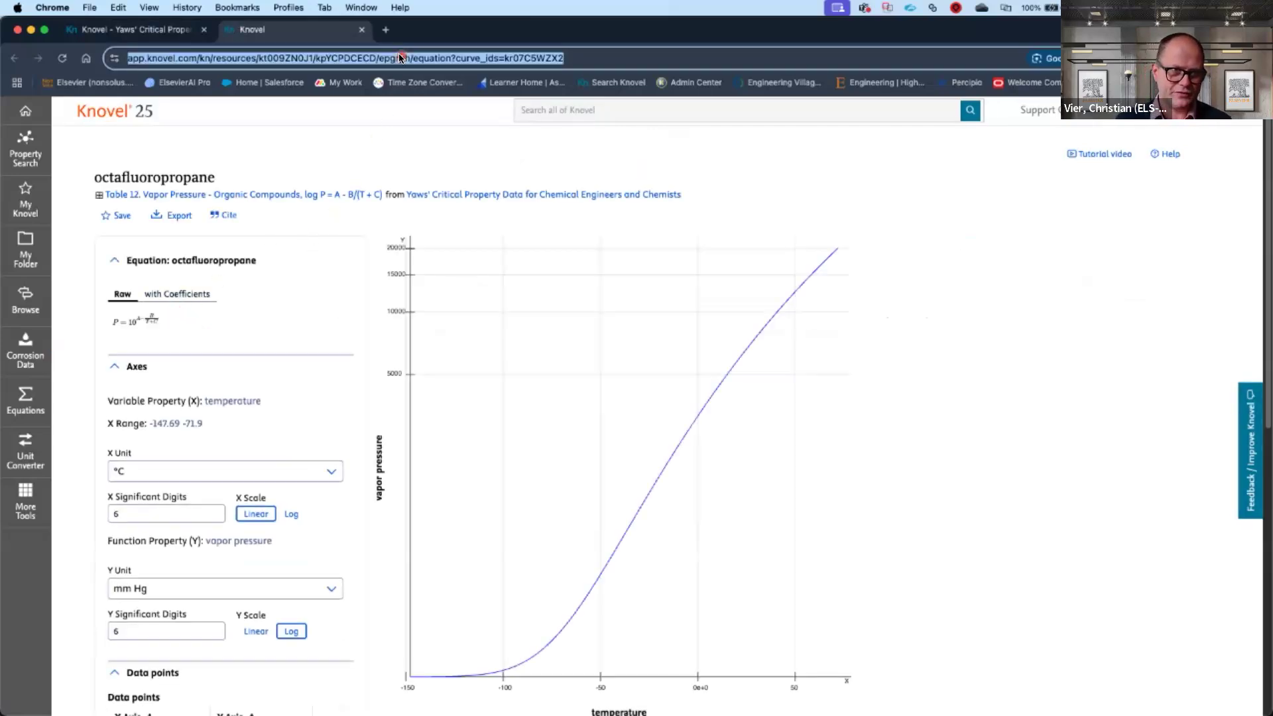
# Step: Copy the selected address of the octafluoropropane graph page
pyautogui.rightClick(401, 58)
pyautogui.click(443, 167)
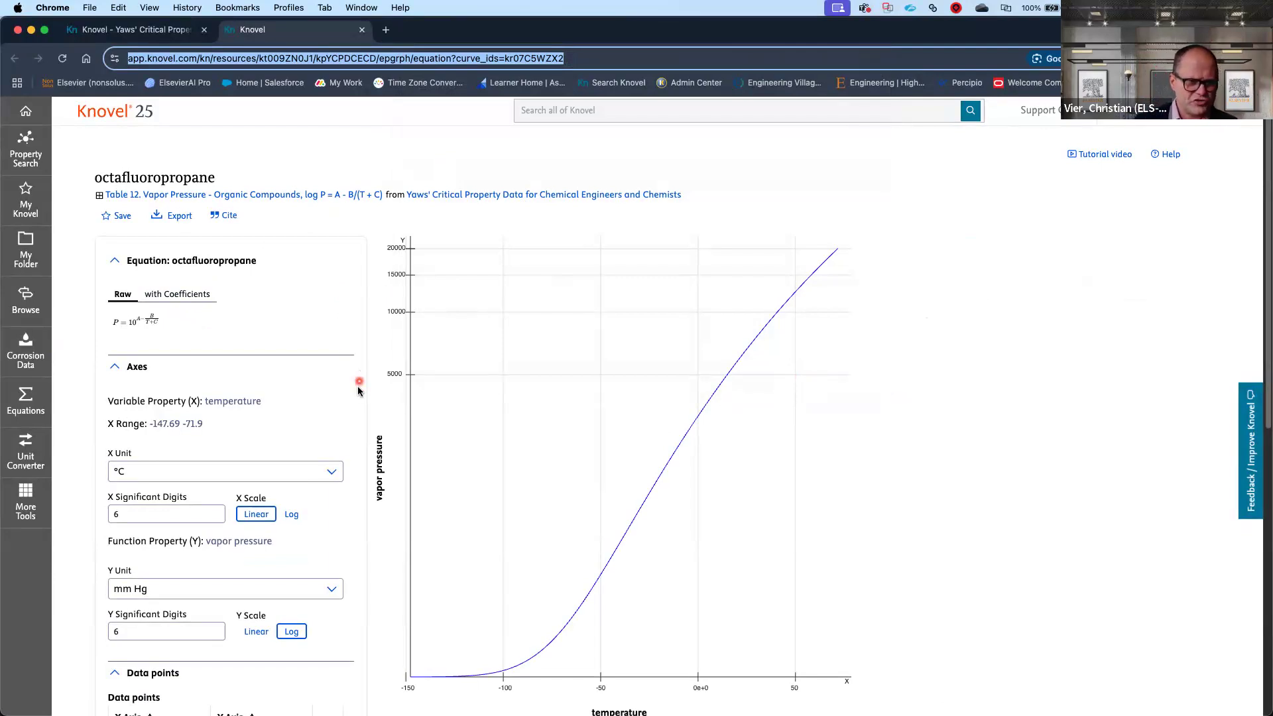
# Step: Set the graph's temperature axis unit to °F and its vapor pressure axis unit to psi
pyautogui.scroll(-2, 358, 391)
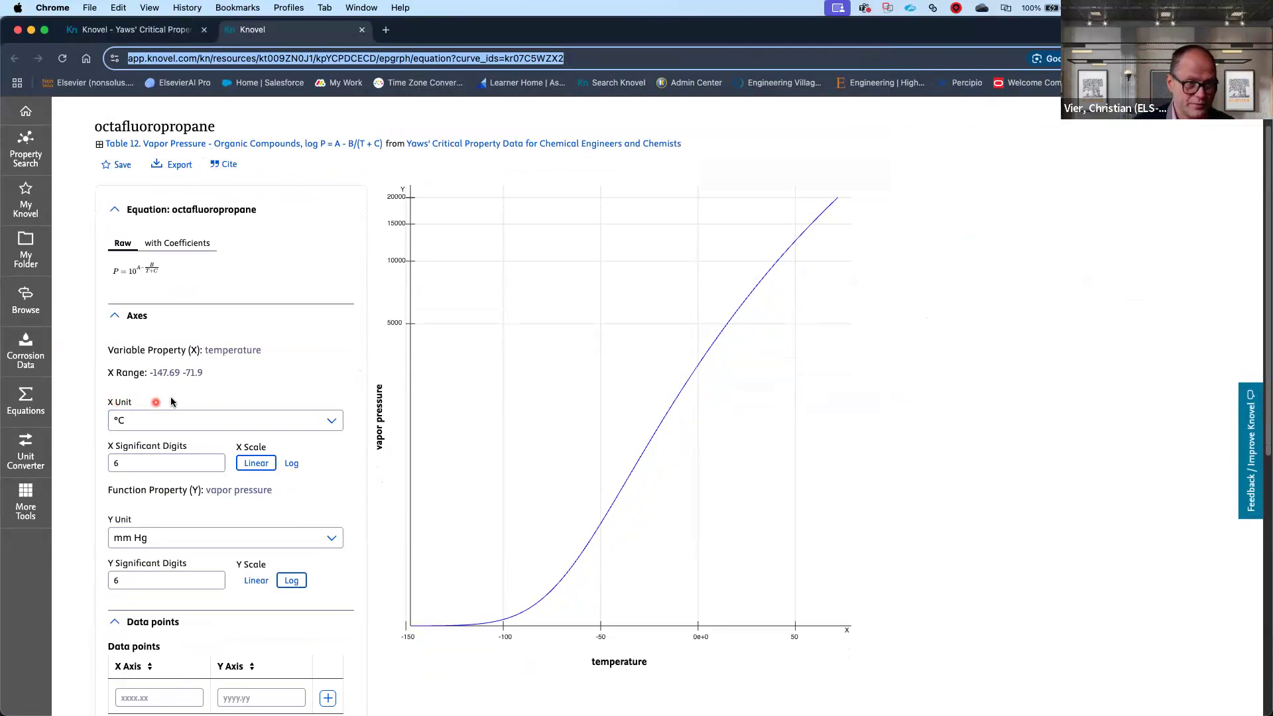
pyautogui.click(322, 423)
pyautogui.click(331, 424)
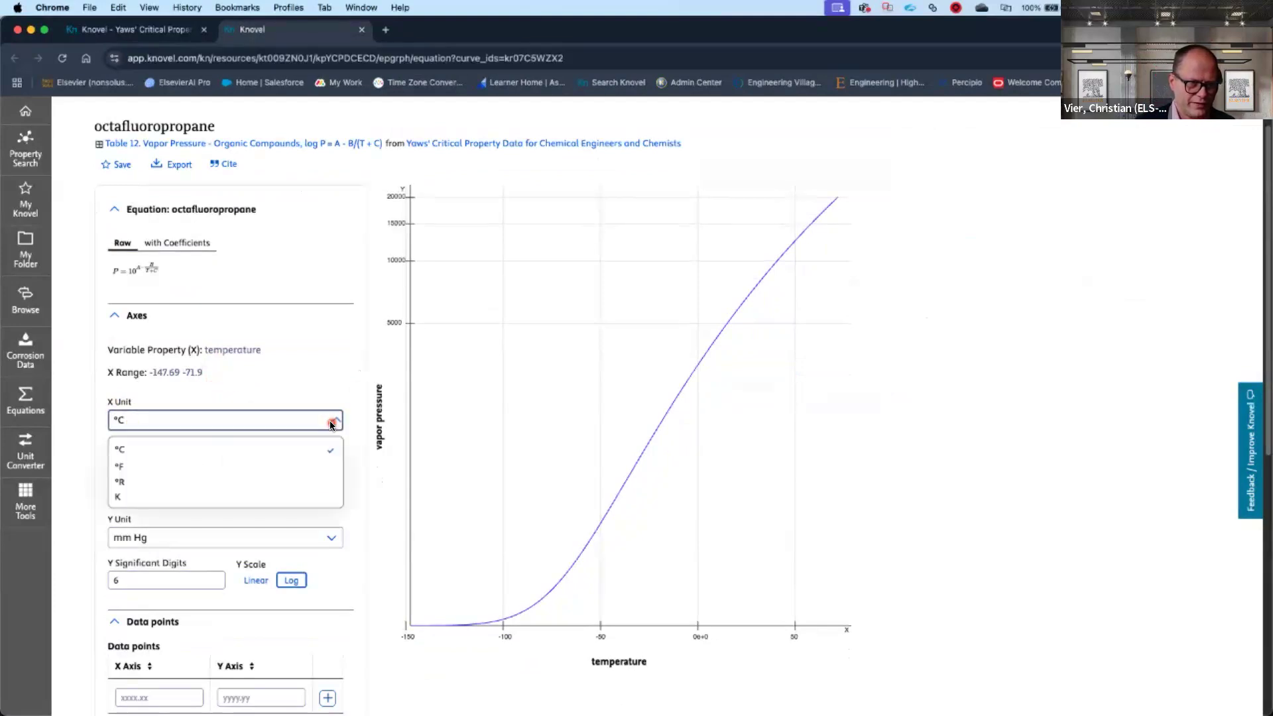
pyautogui.click(139, 466)
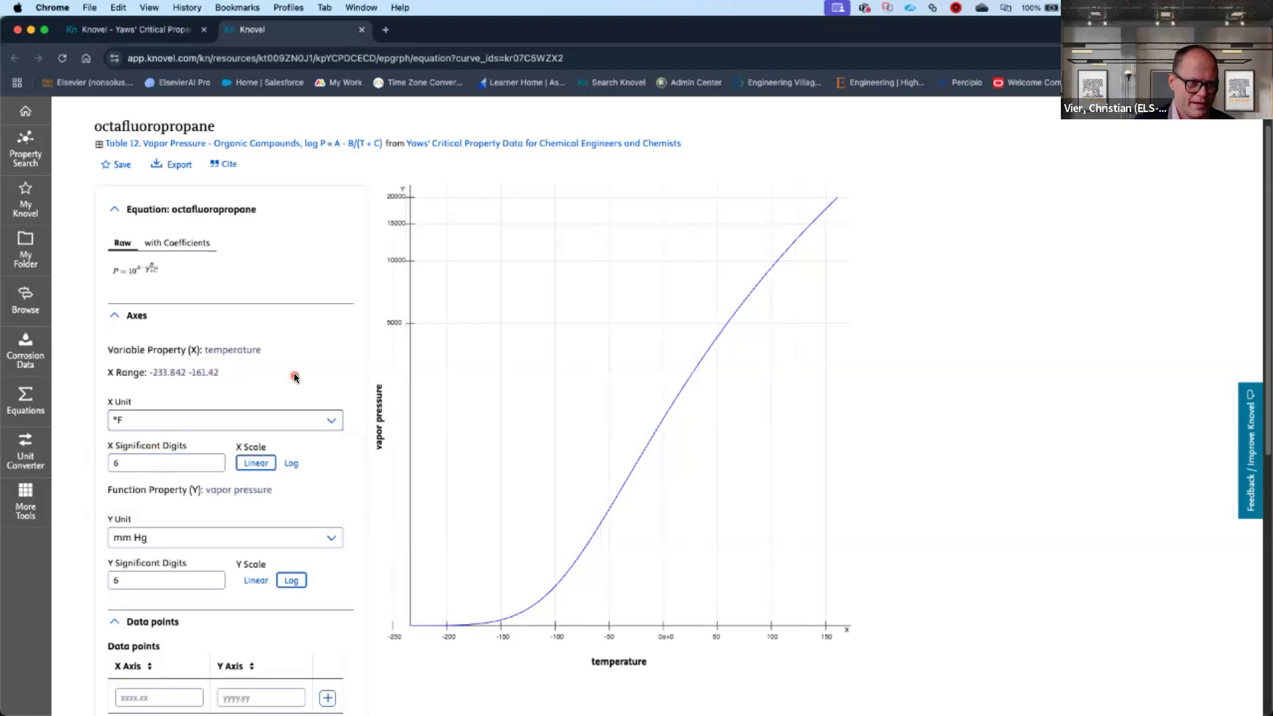
pyautogui.scroll(-1, 295, 377)
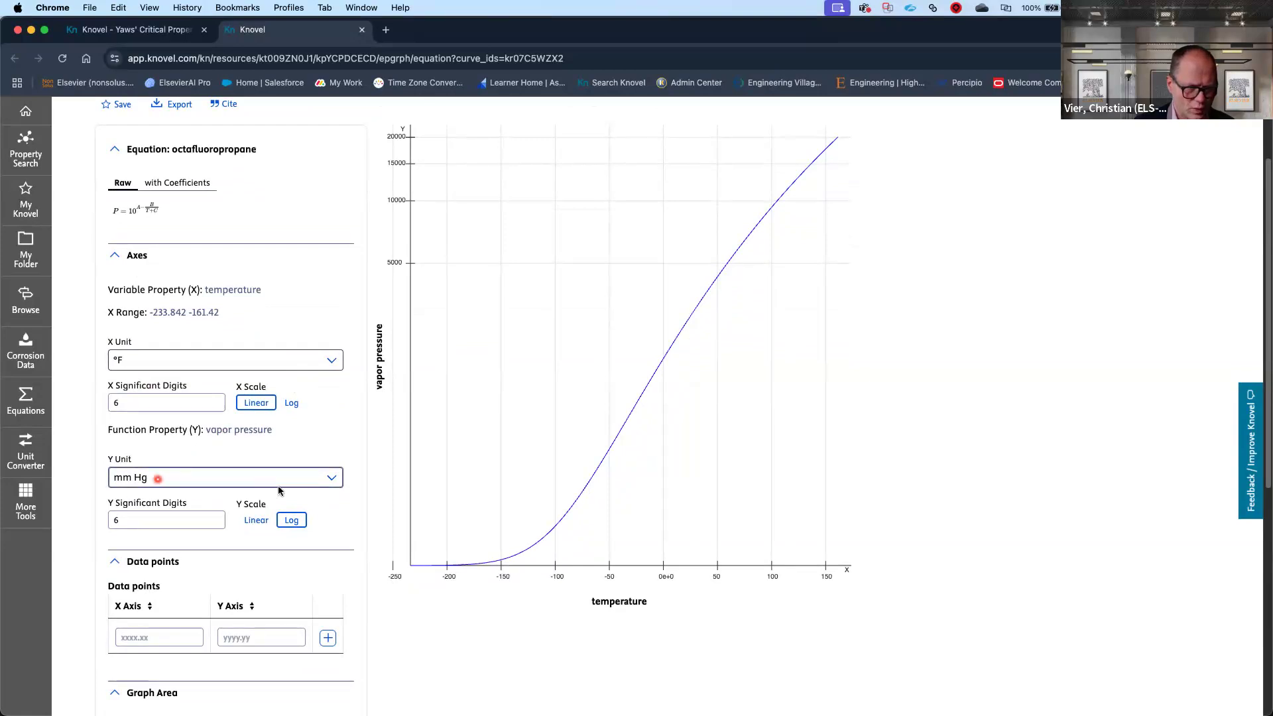
pyautogui.click(328, 479)
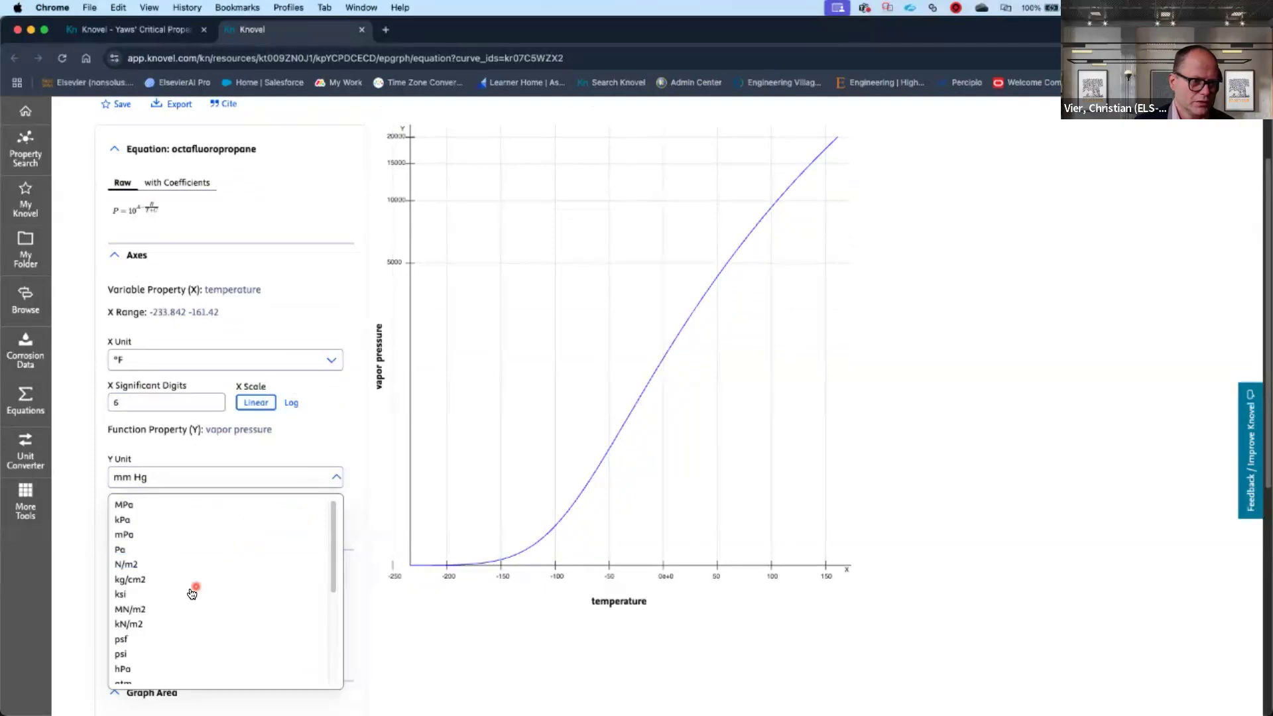
pyautogui.click(125, 654)
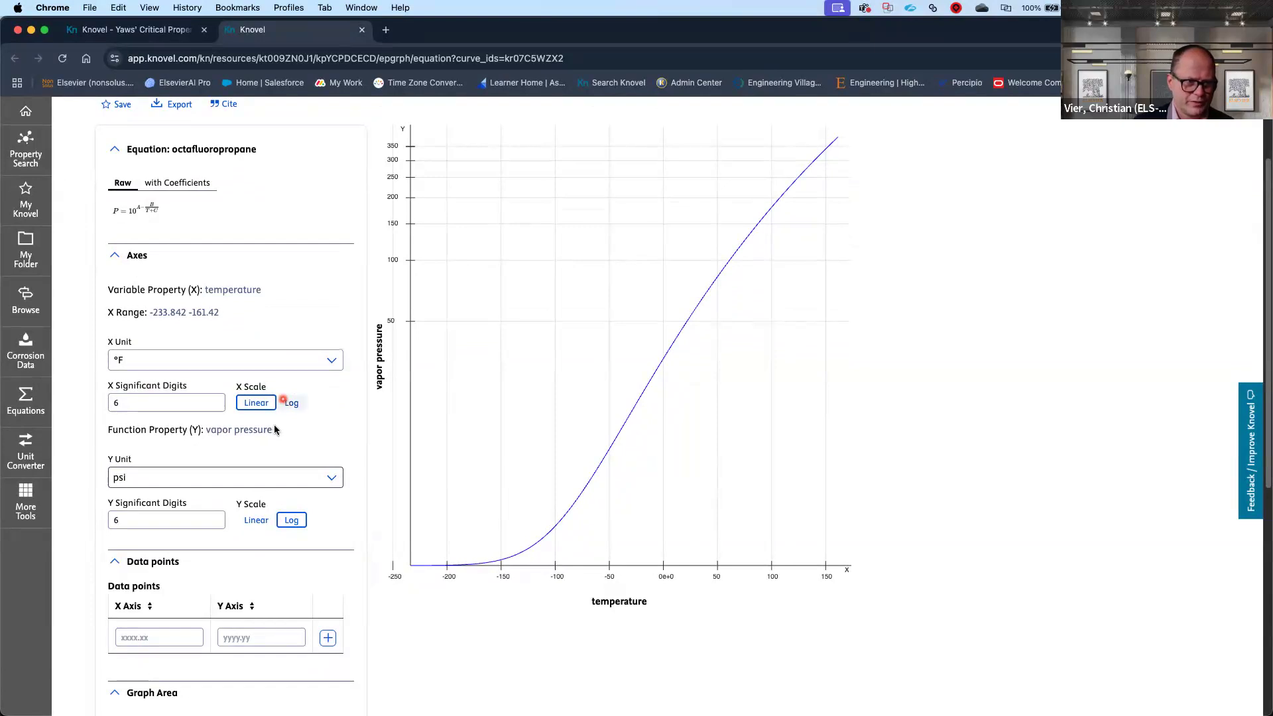
# Step: Try the log and linear scales on both axes, finishing with temperature on linear and vapor pressure on log
pyautogui.click(288, 405)
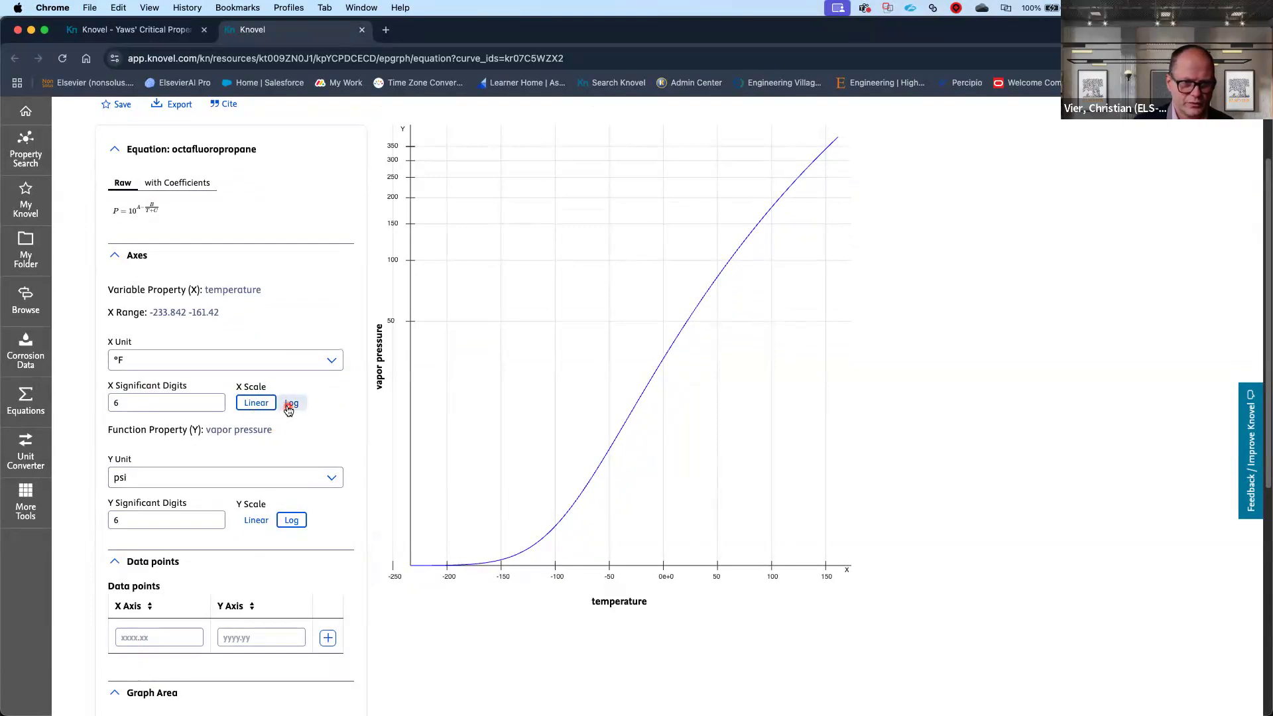
pyautogui.click(262, 406)
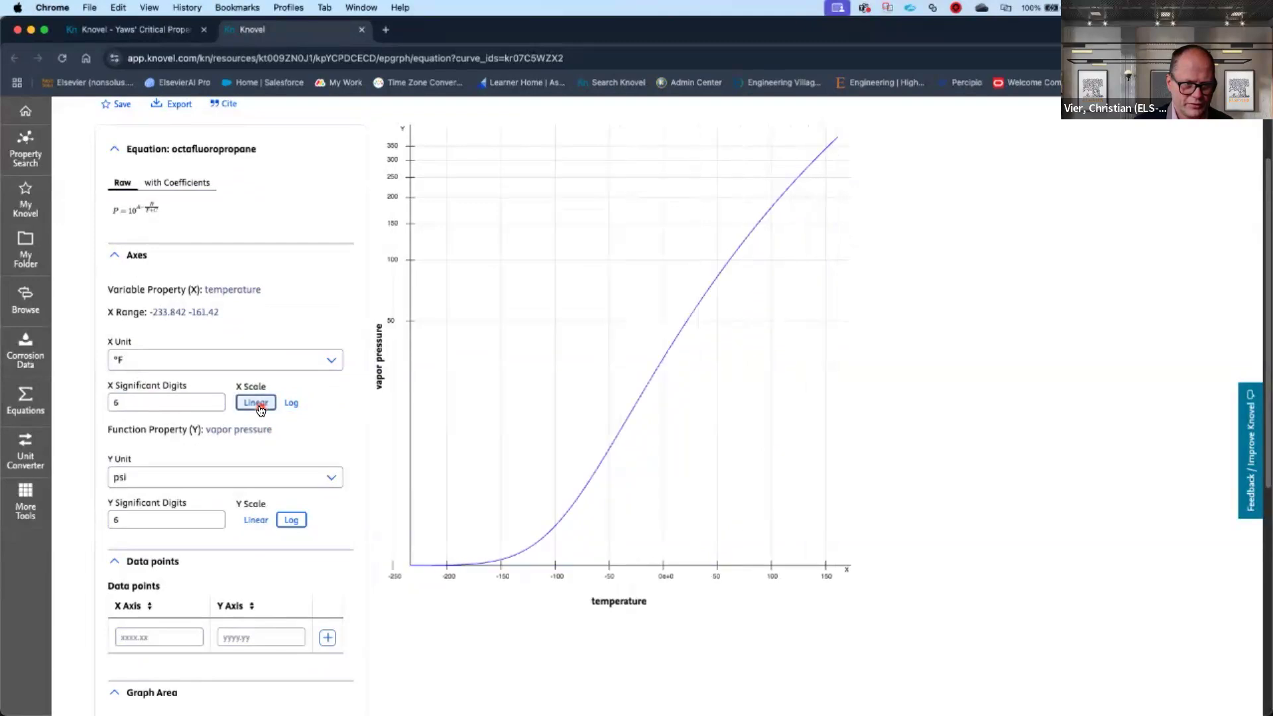
pyautogui.click(258, 521)
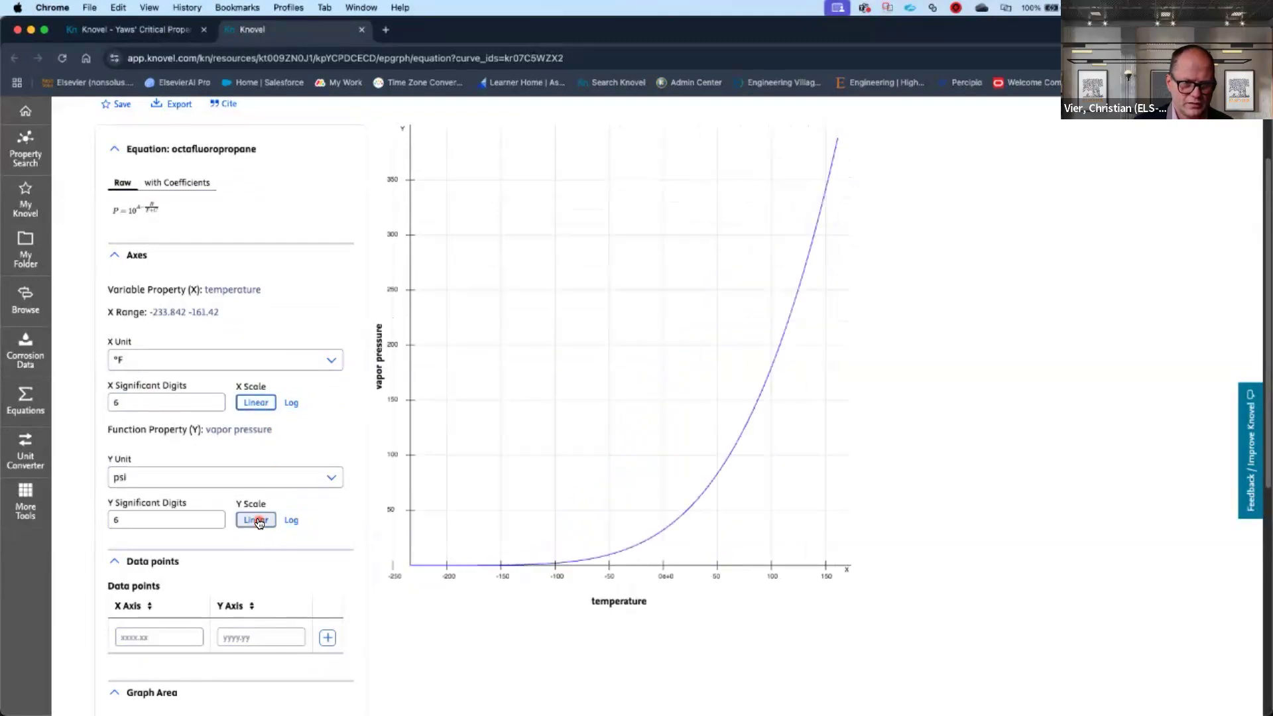
pyautogui.click(282, 523)
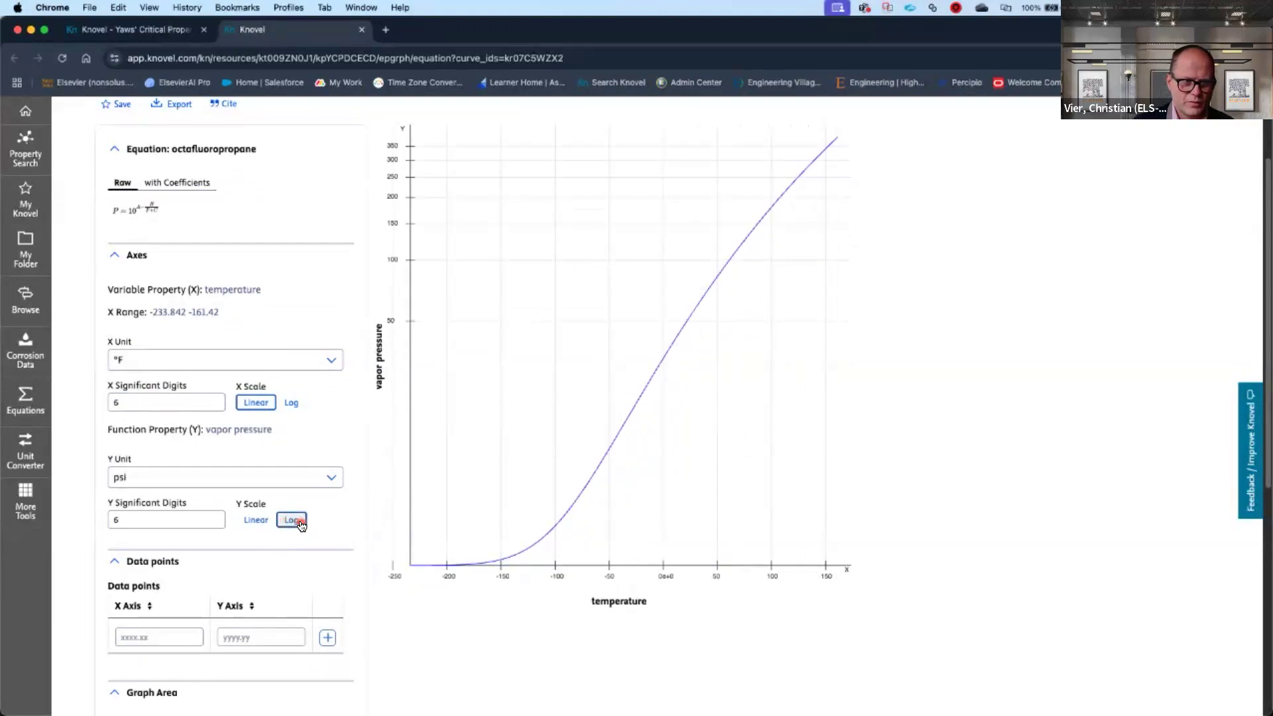
# Step: Mark a point on the curve near 120 °F and add a data point at exactly 120 on the temperature axis
pyautogui.moveTo(655, 363)
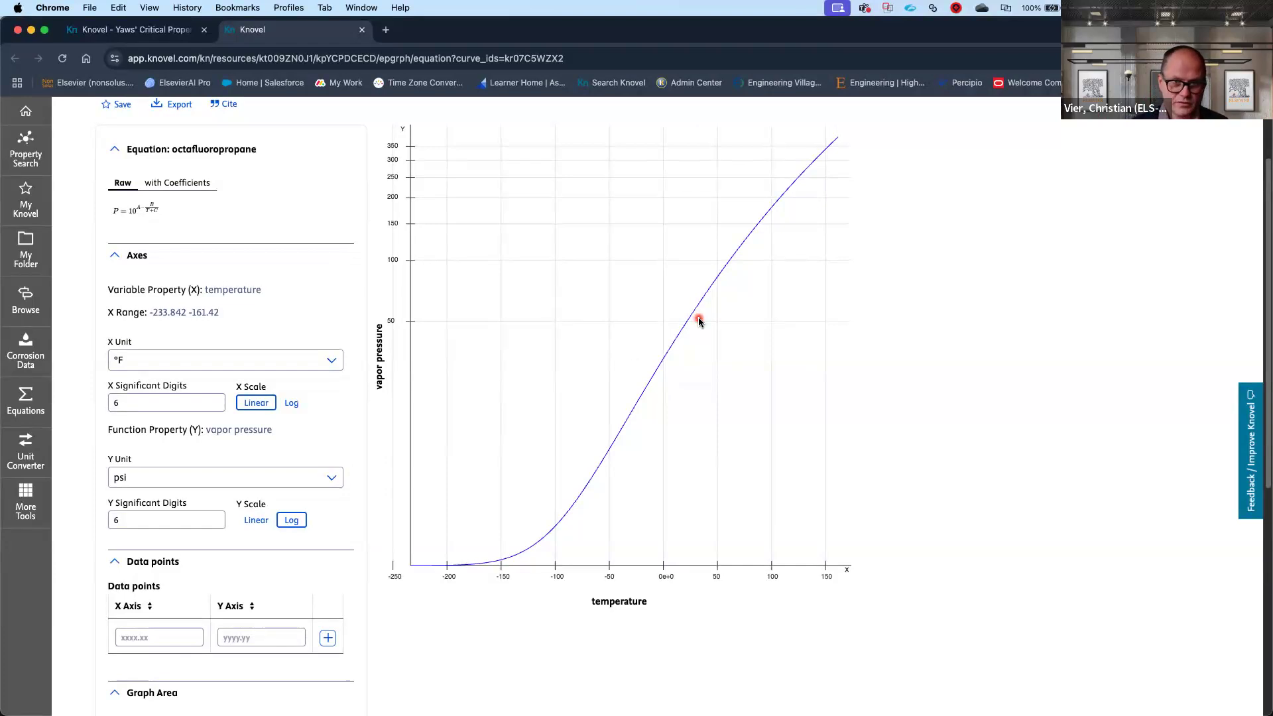
pyautogui.click(795, 184)
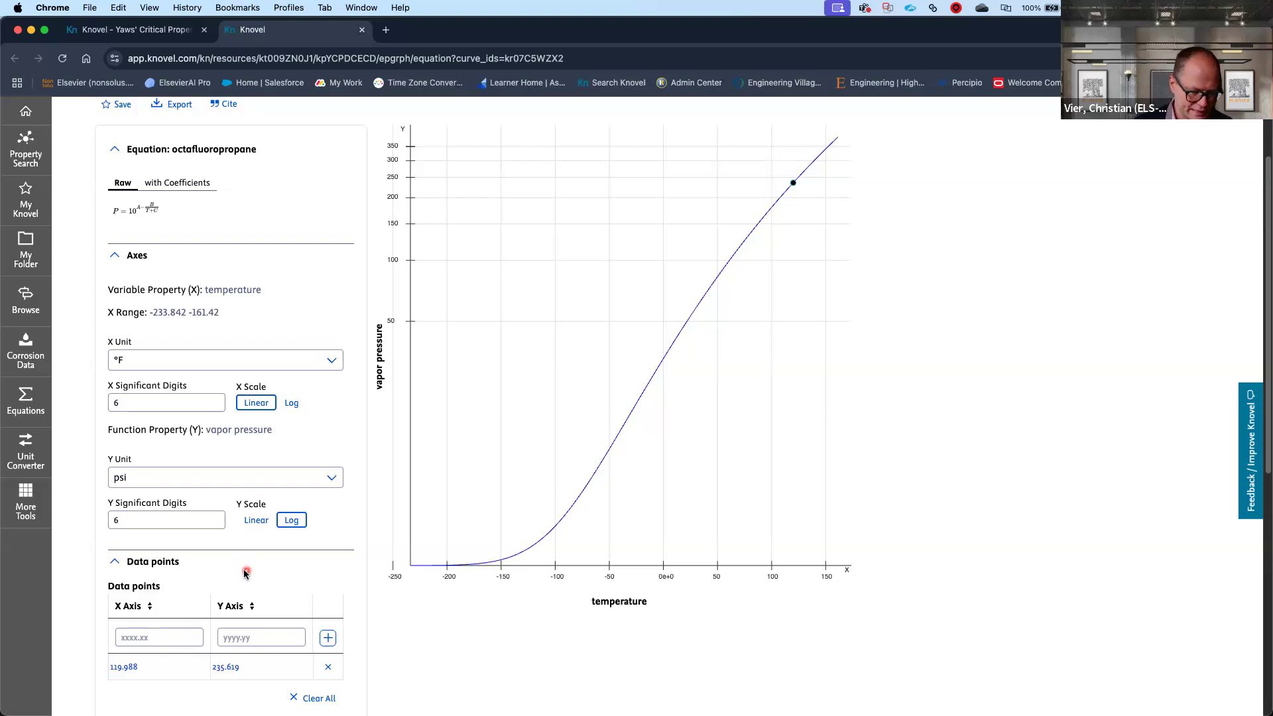
pyautogui.click(175, 637)
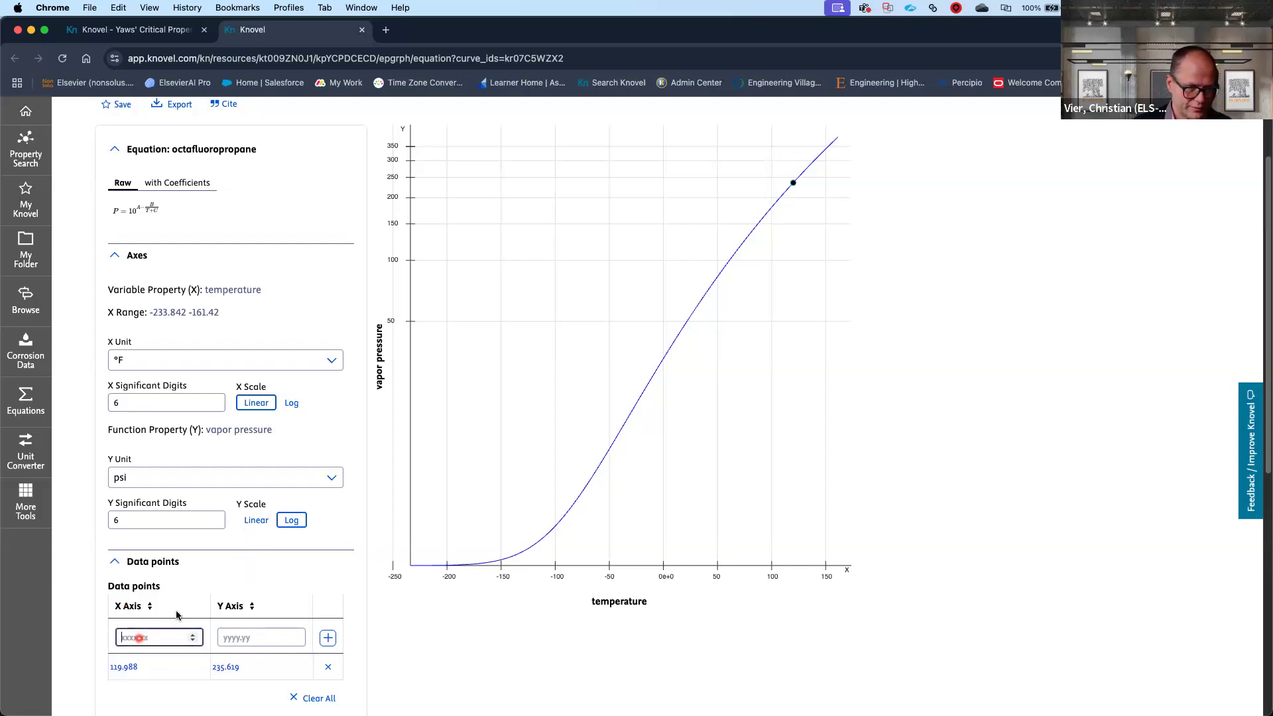
pyautogui.write('120')
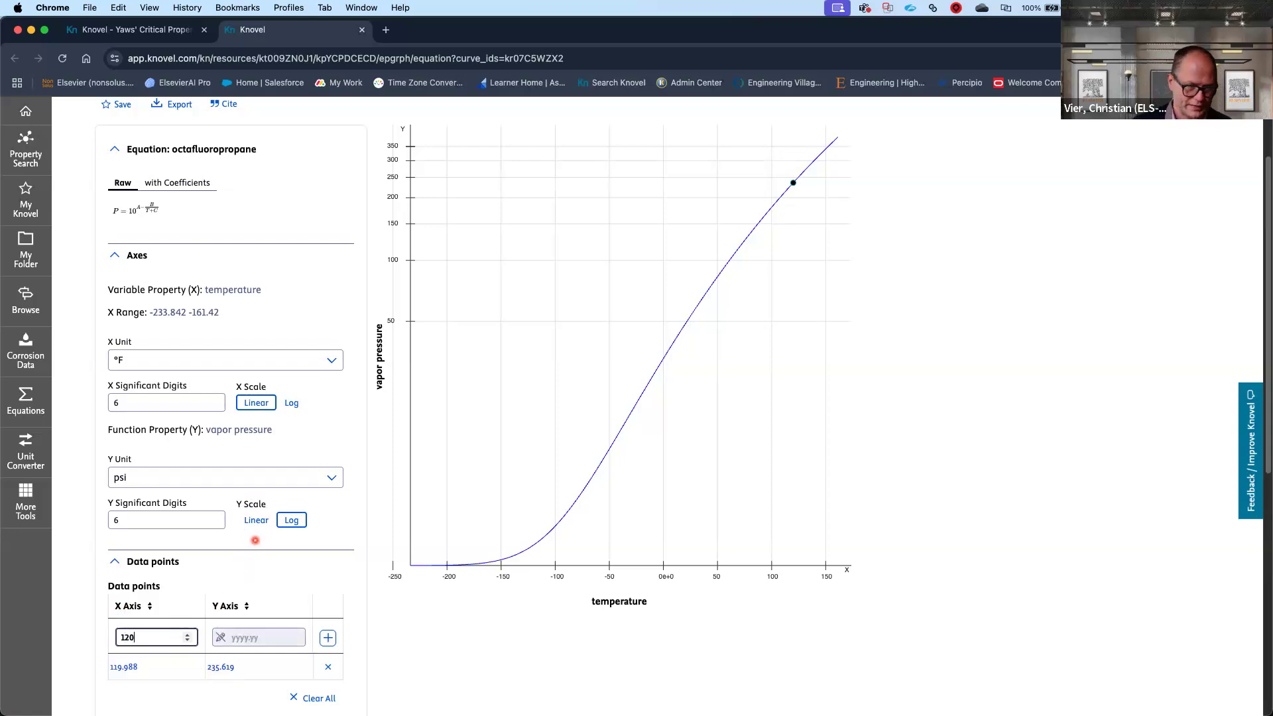
pyautogui.press('Return')
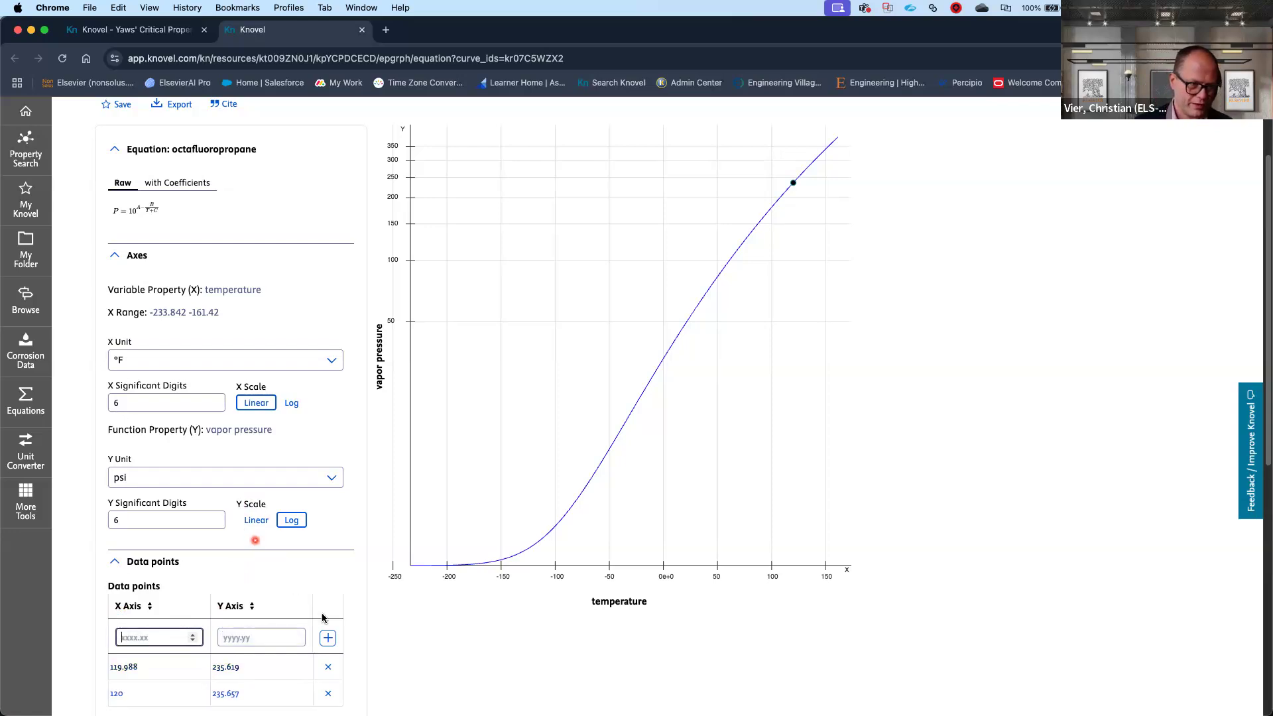
# Step: Examine the available temperature and vapor pressure units, keeping °F and psi, and check the vapor pressure value for the 120 °F data point
pyautogui.scroll(-1, 323, 627)
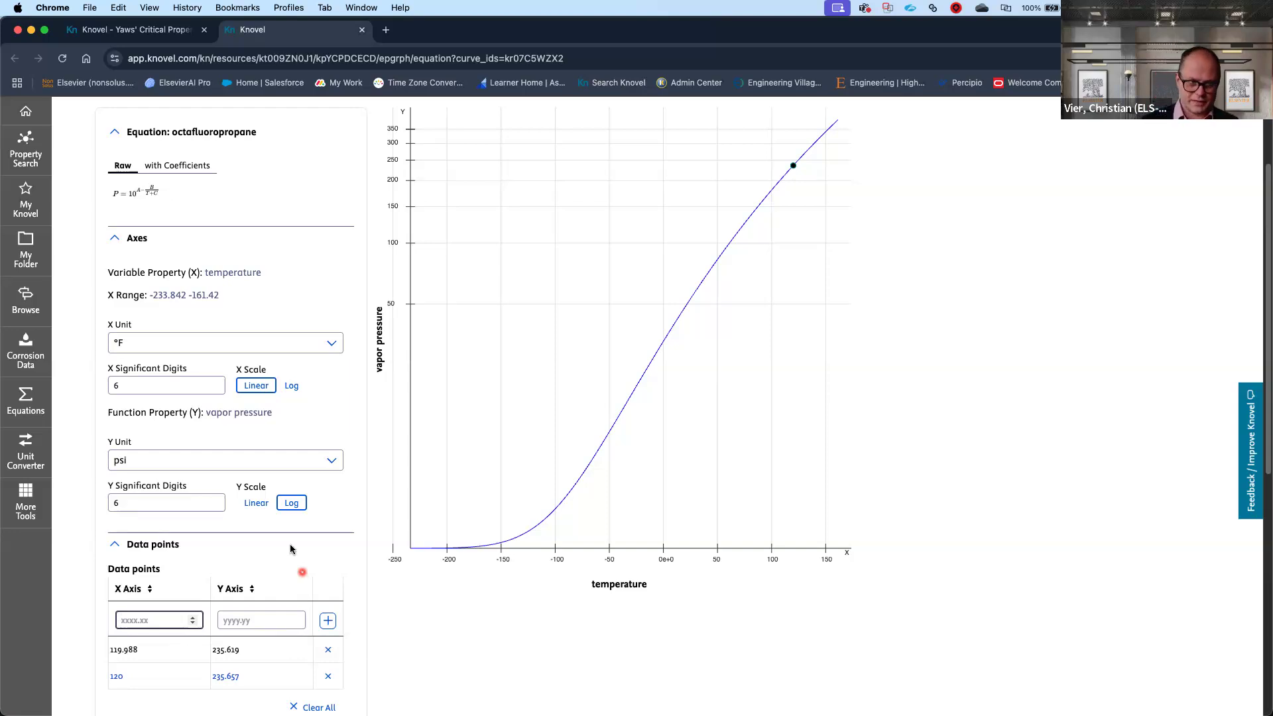
pyautogui.scroll(1, 293, 557)
pyautogui.scroll(5, 292, 557)
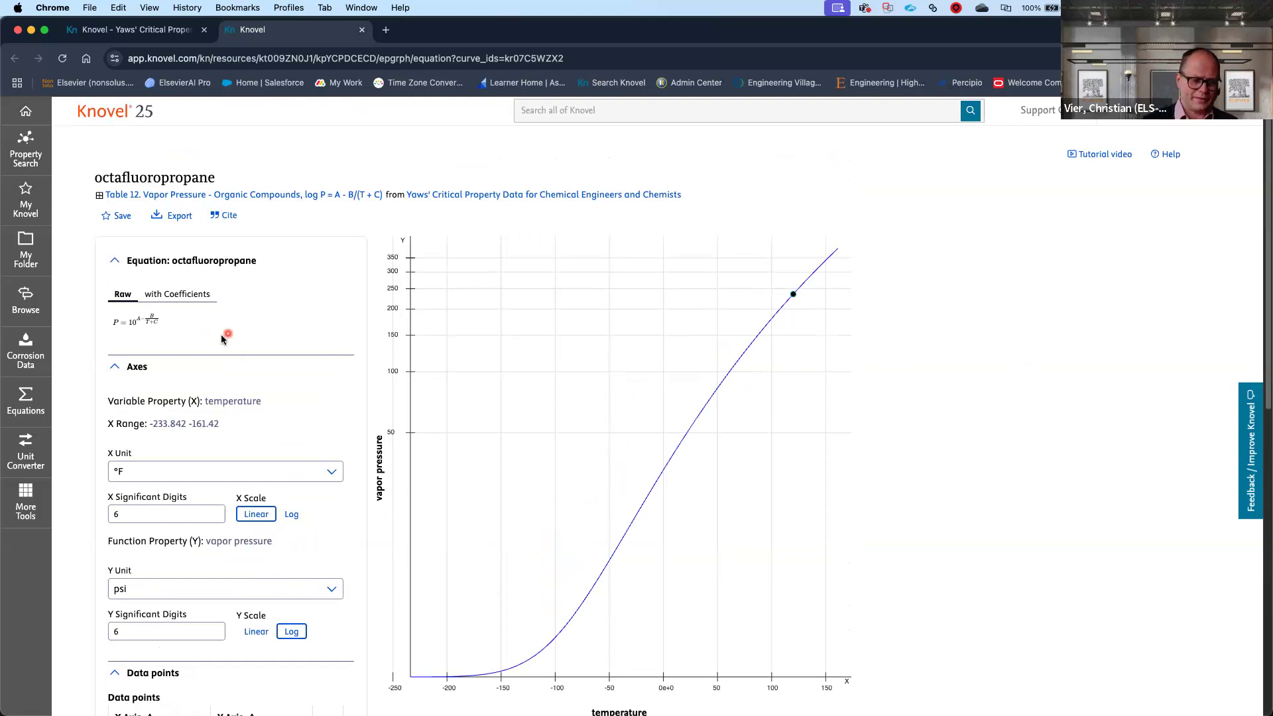
pyautogui.scroll(-2, 221, 337)
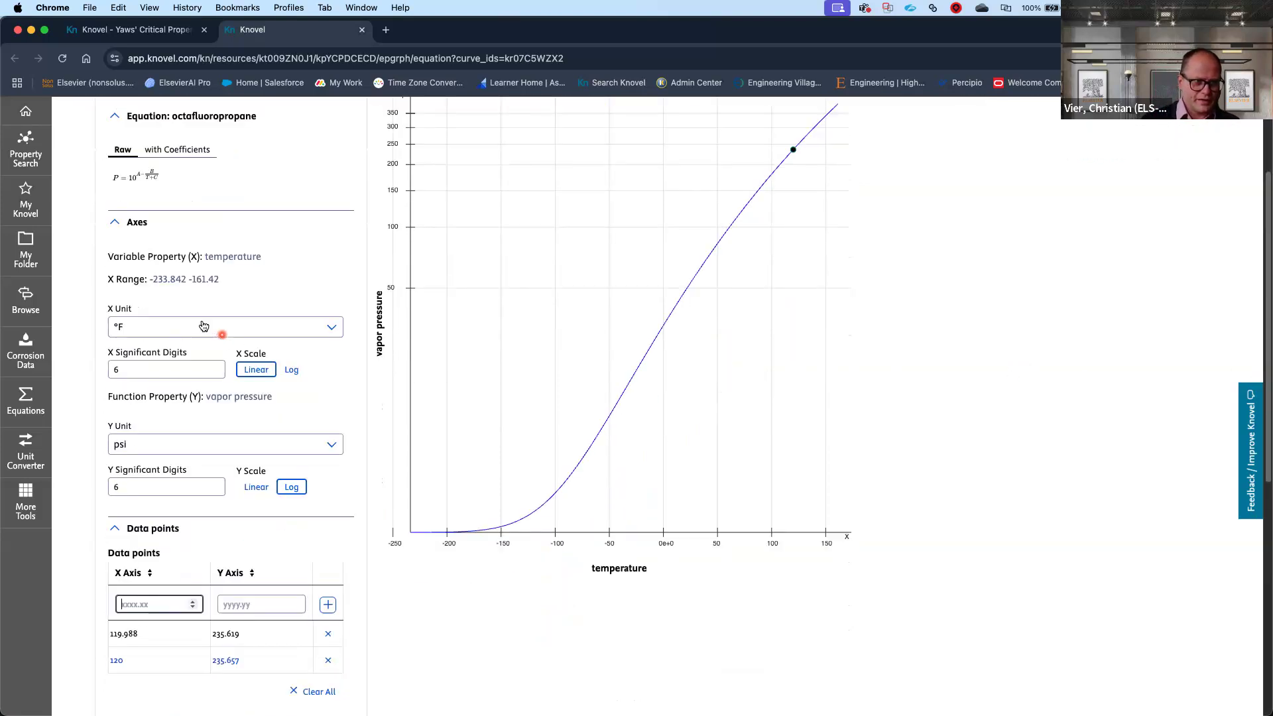
pyautogui.click(334, 329)
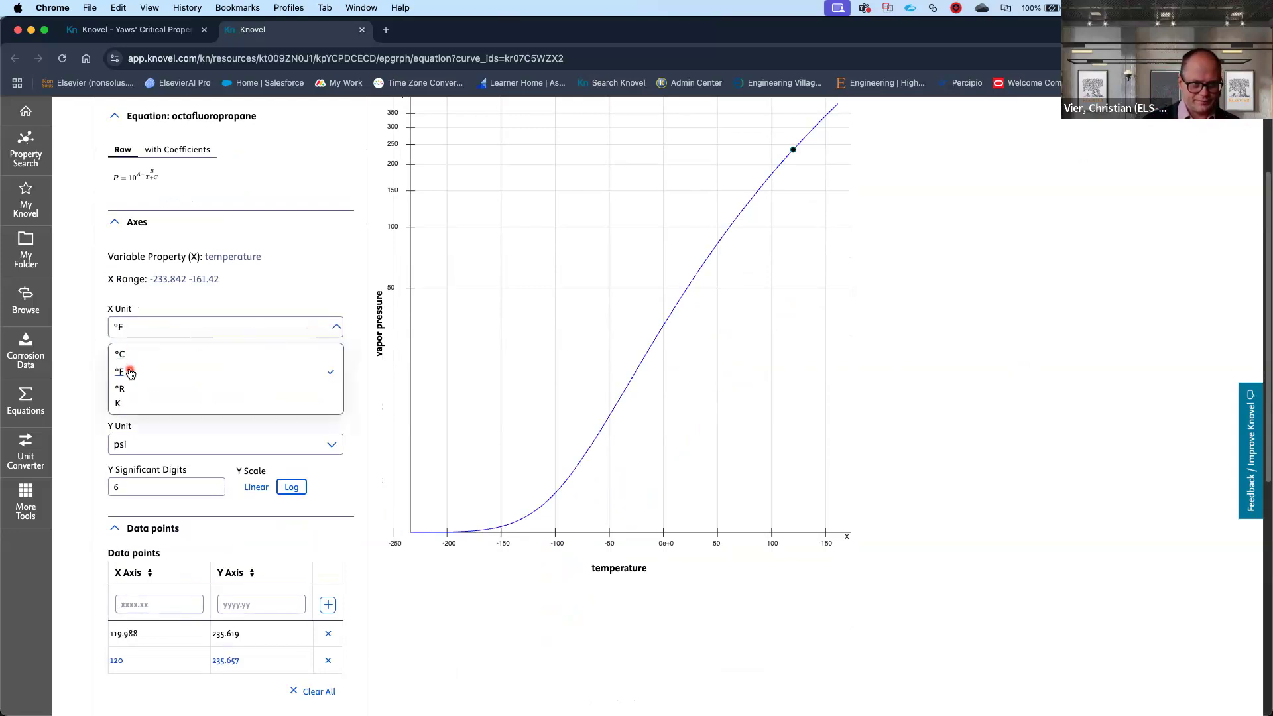
pyautogui.click(305, 287)
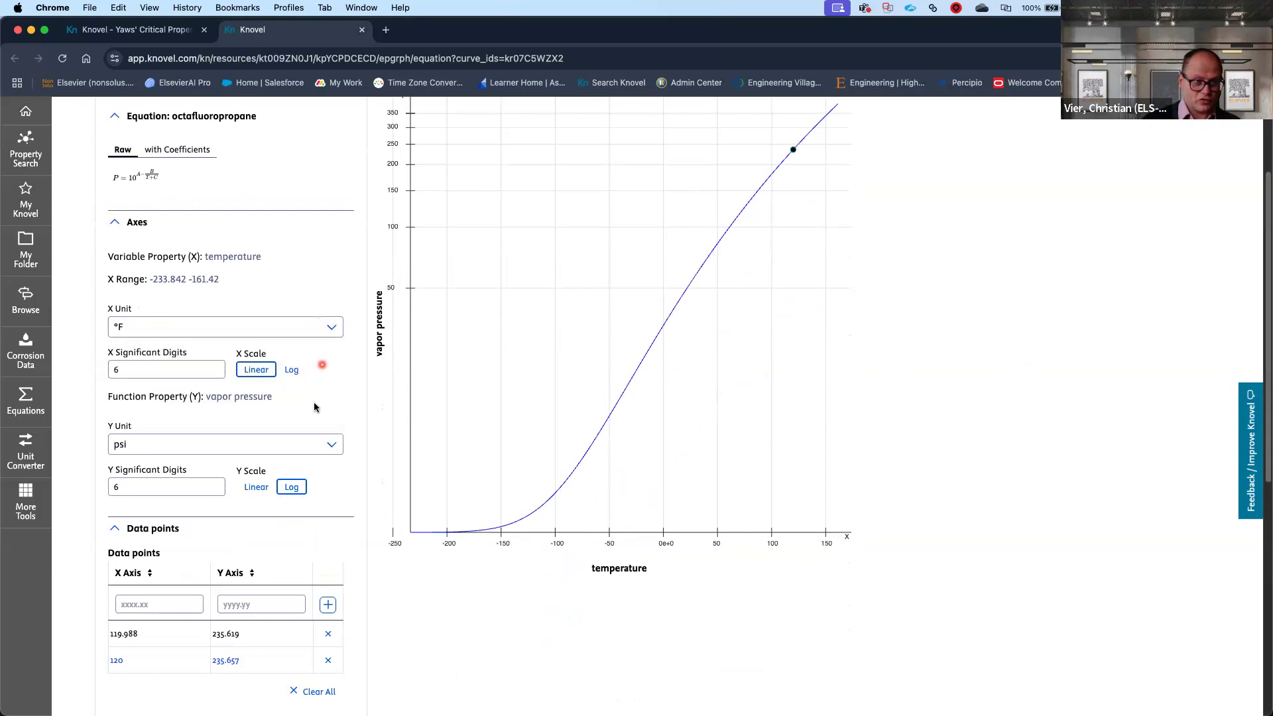
pyautogui.click(327, 446)
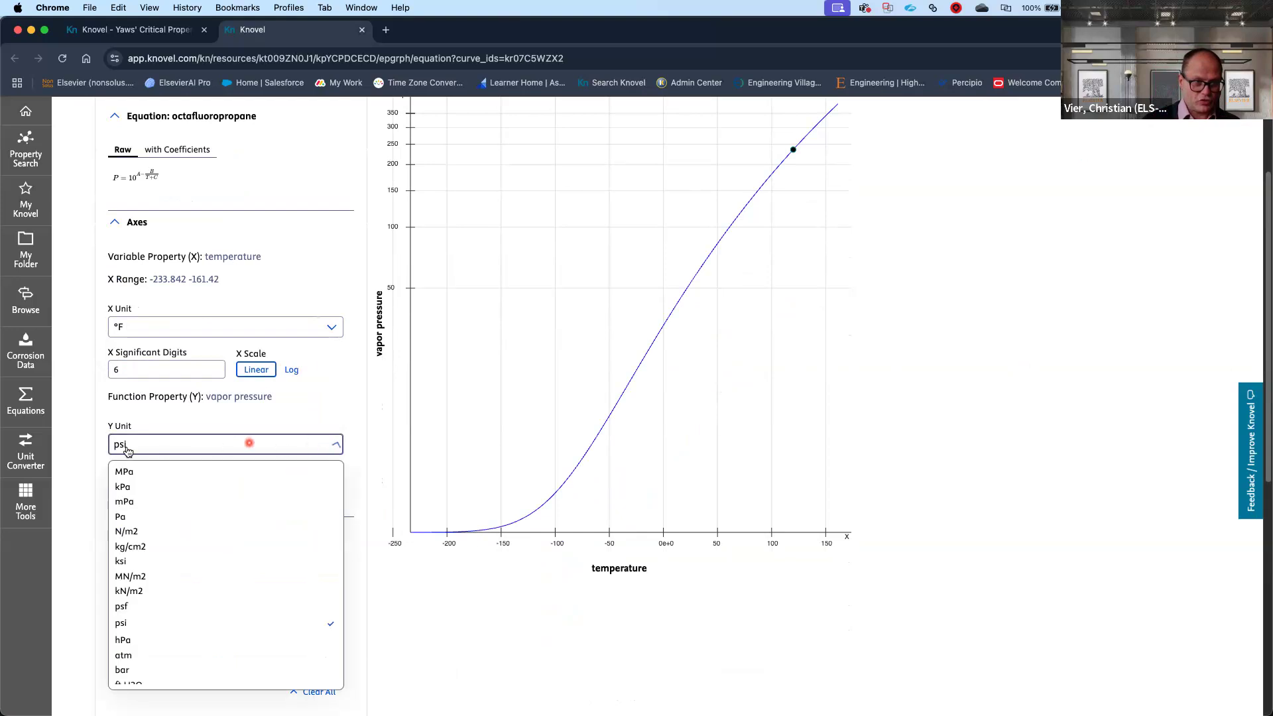
pyautogui.click(332, 399)
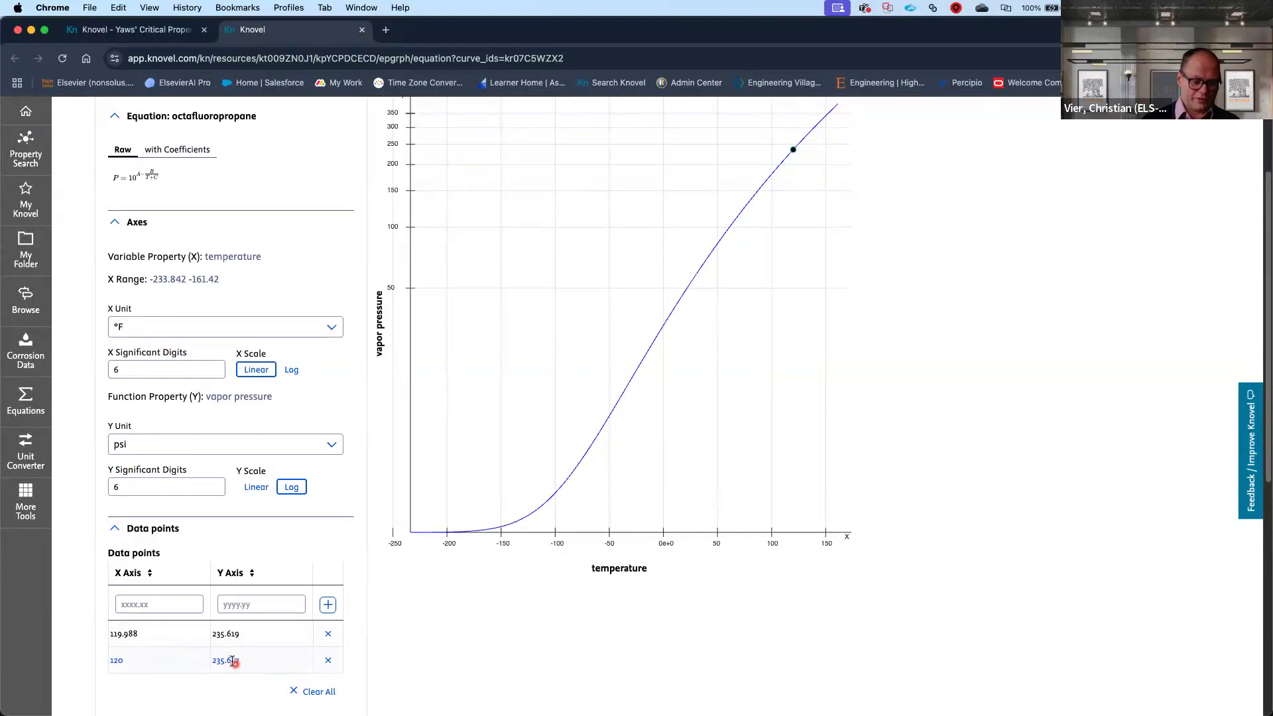
pyautogui.scroll(3, 232, 660)
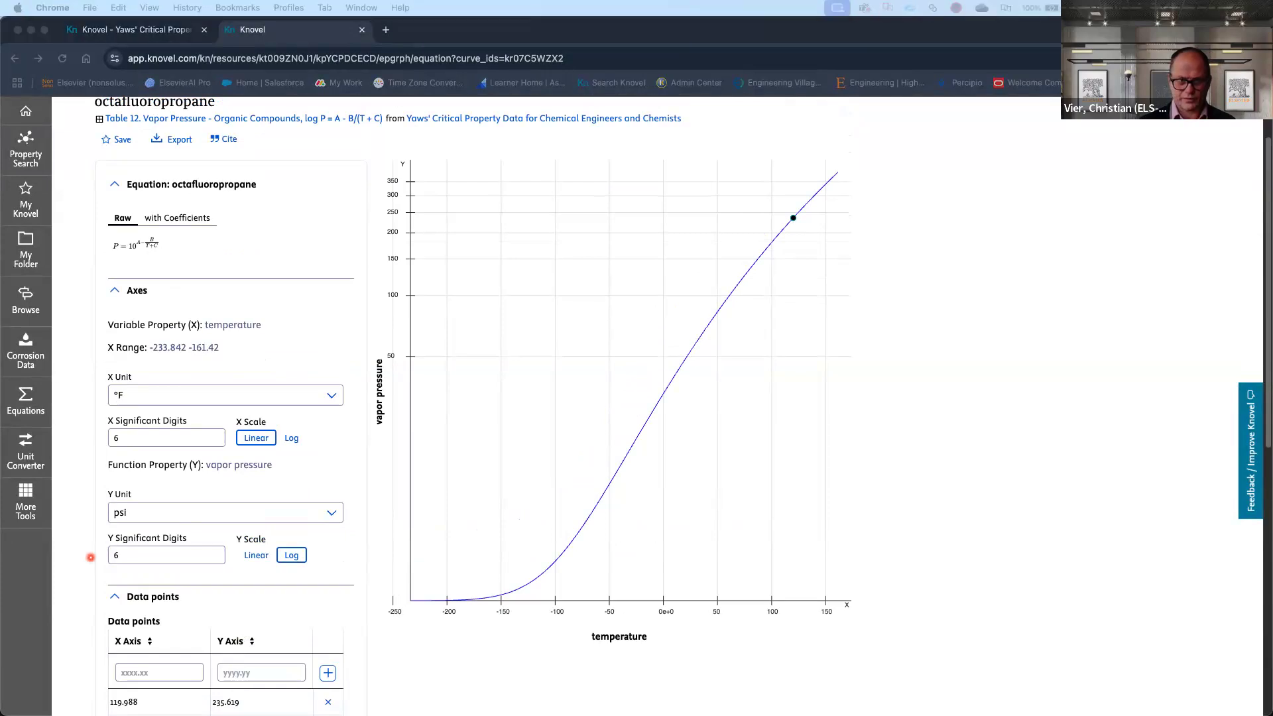
# Step: Switch to the PowerPoint slide show, view the C3F8 property search question, and advance to the Antoine Equation slide
pyautogui.press('super+Tab')
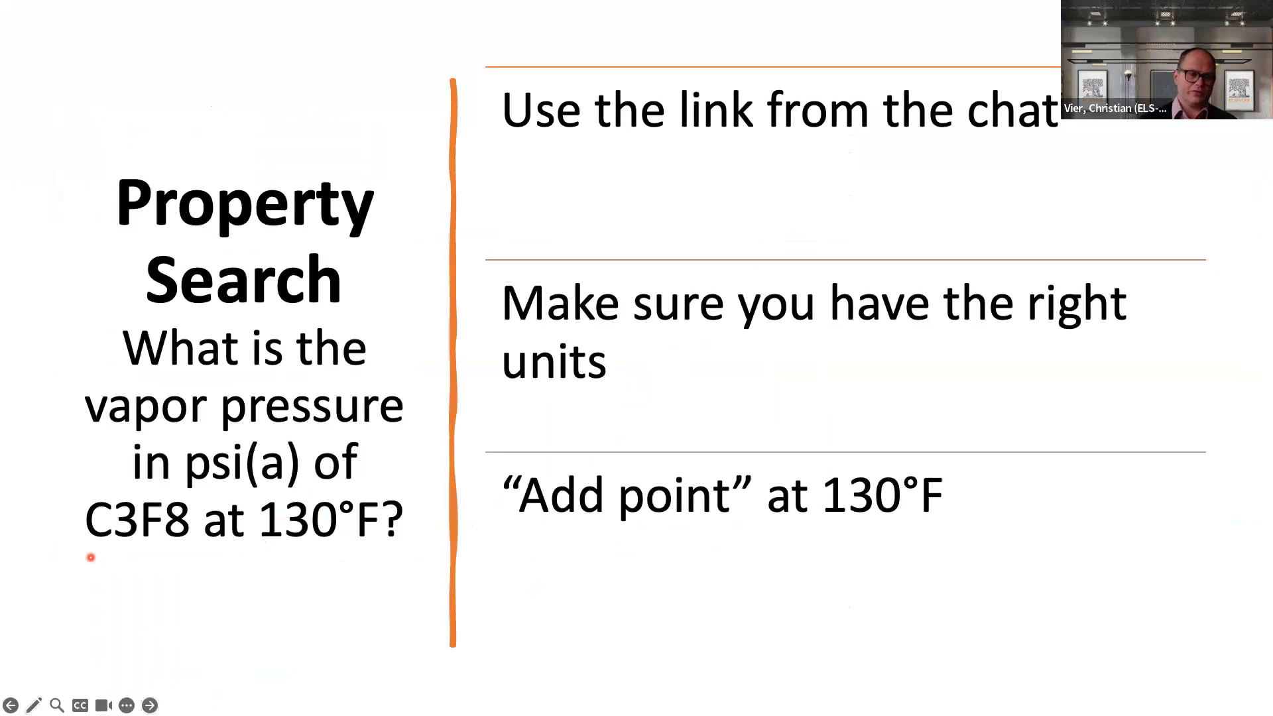
pyautogui.hotkey('ctrl', 'Up')
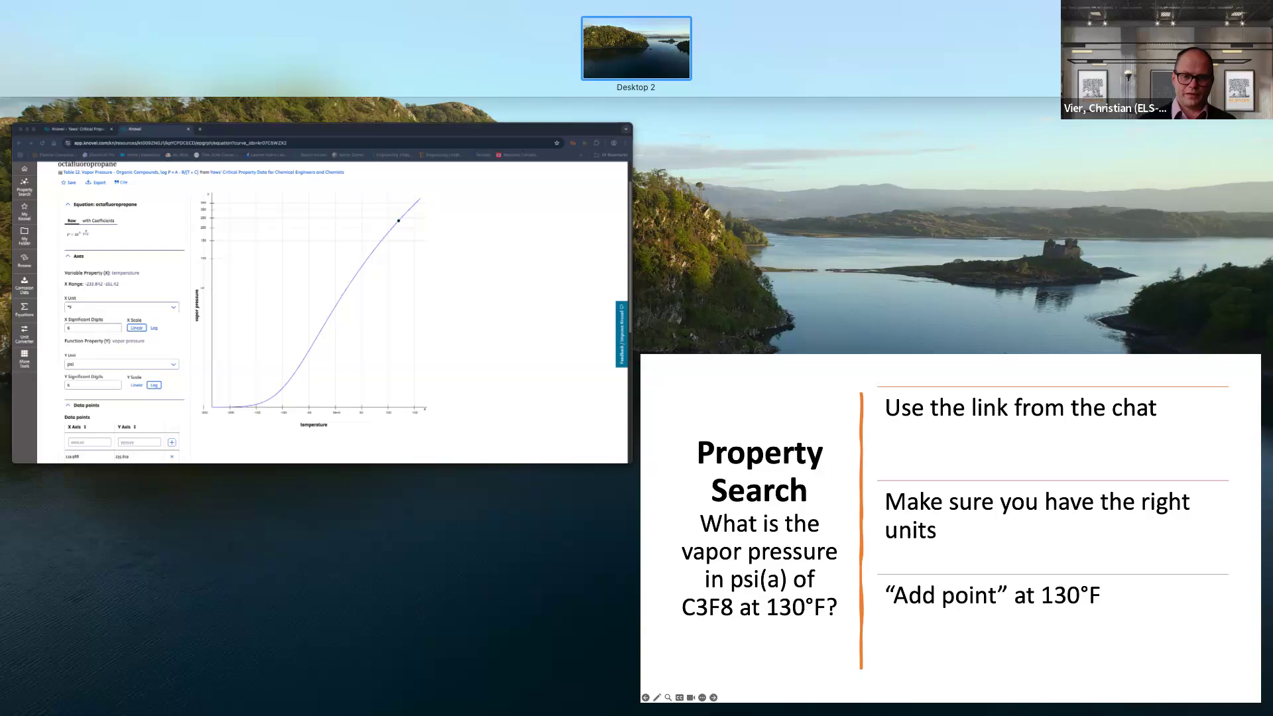
pyautogui.click(790, 451)
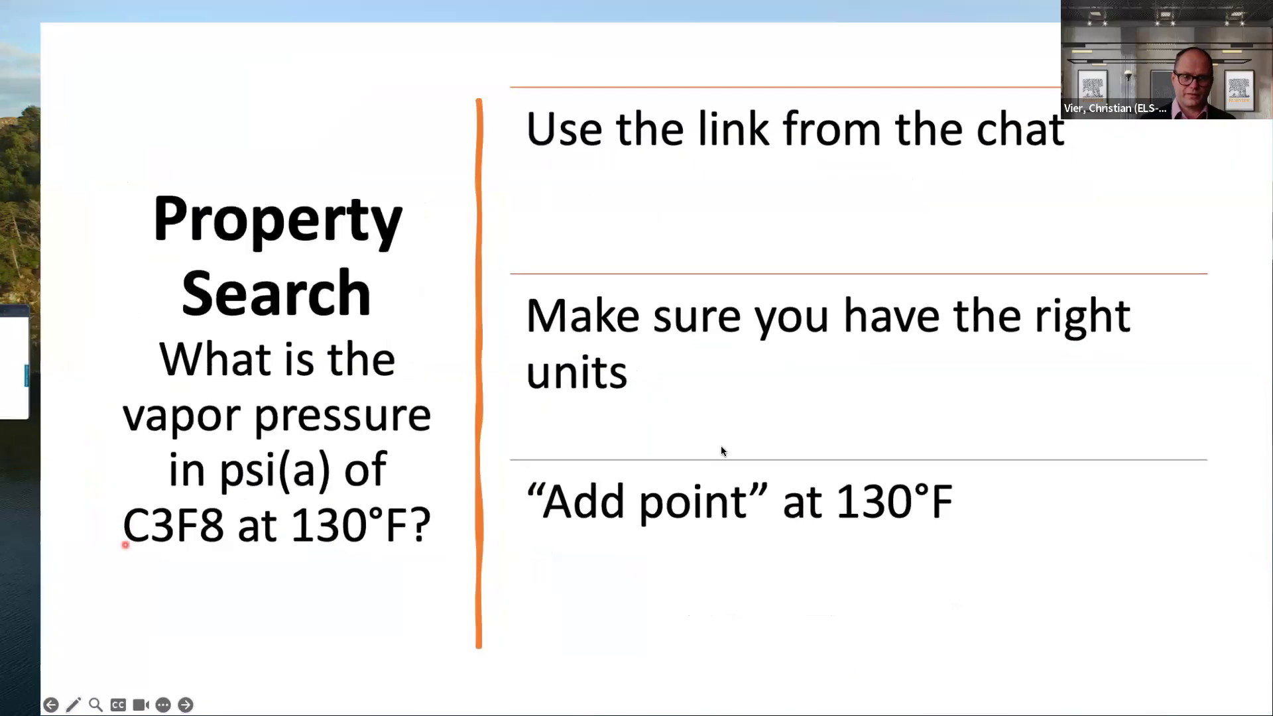
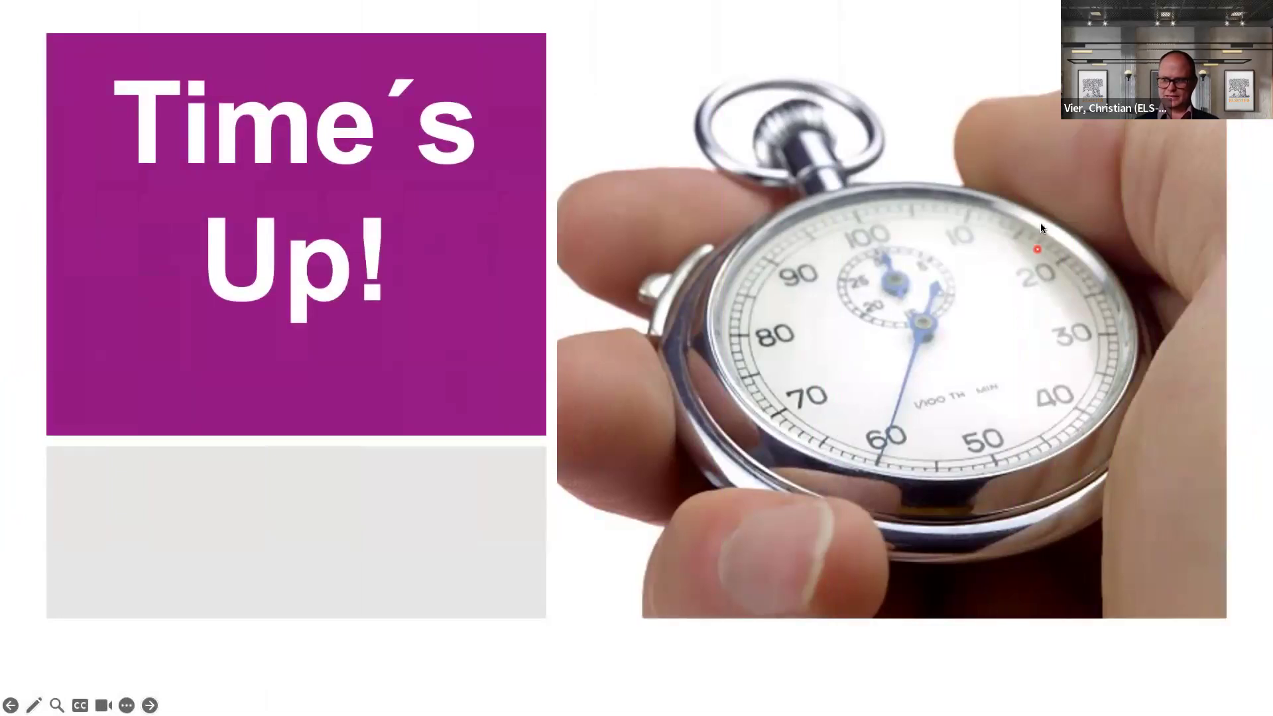
pyautogui.press('Right')
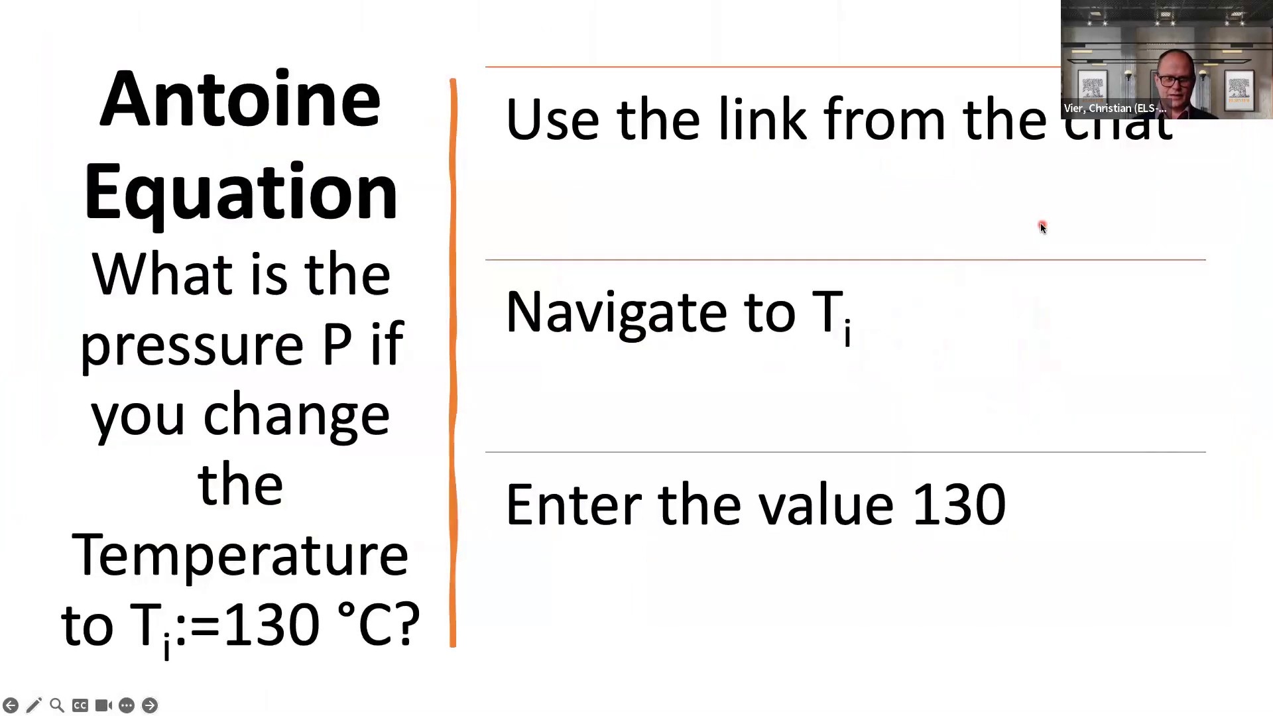
# Step: Switch back to the octafluoropropane equation plot in Chrome and check the available temperature units, keeping °F
pyautogui.press('super+Tab')
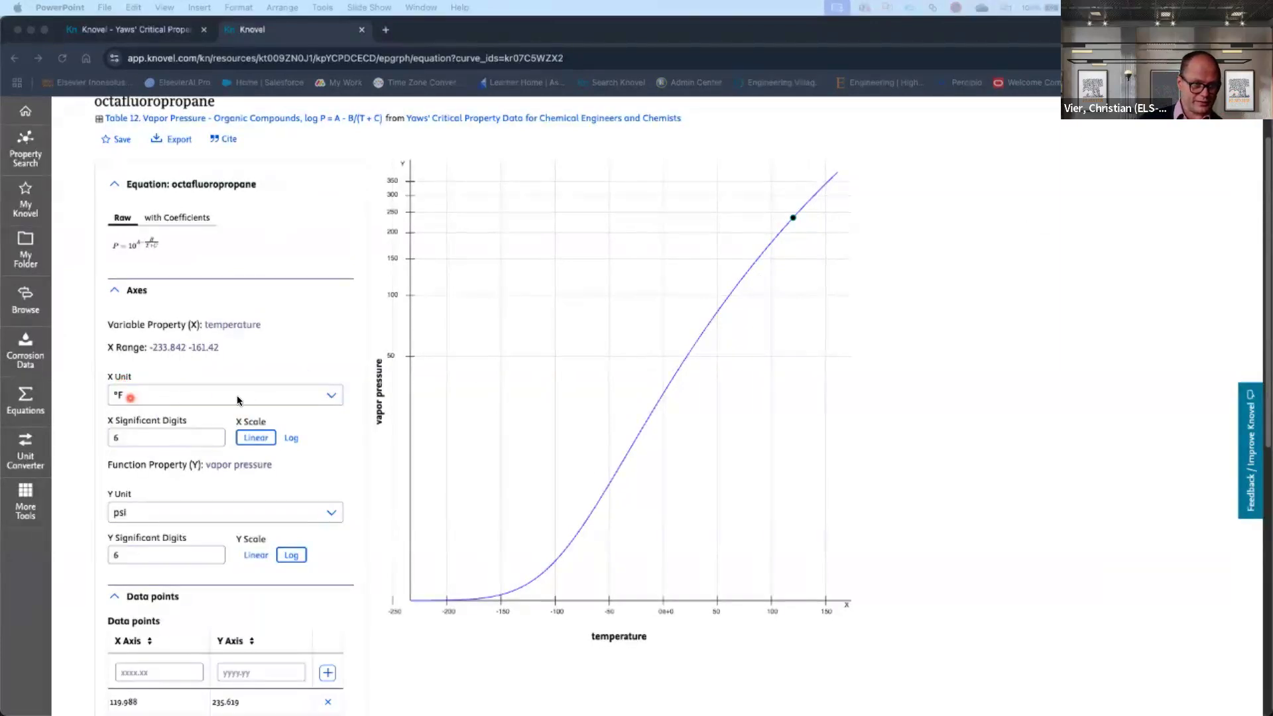
pyautogui.click(331, 396)
pyautogui.click(332, 397)
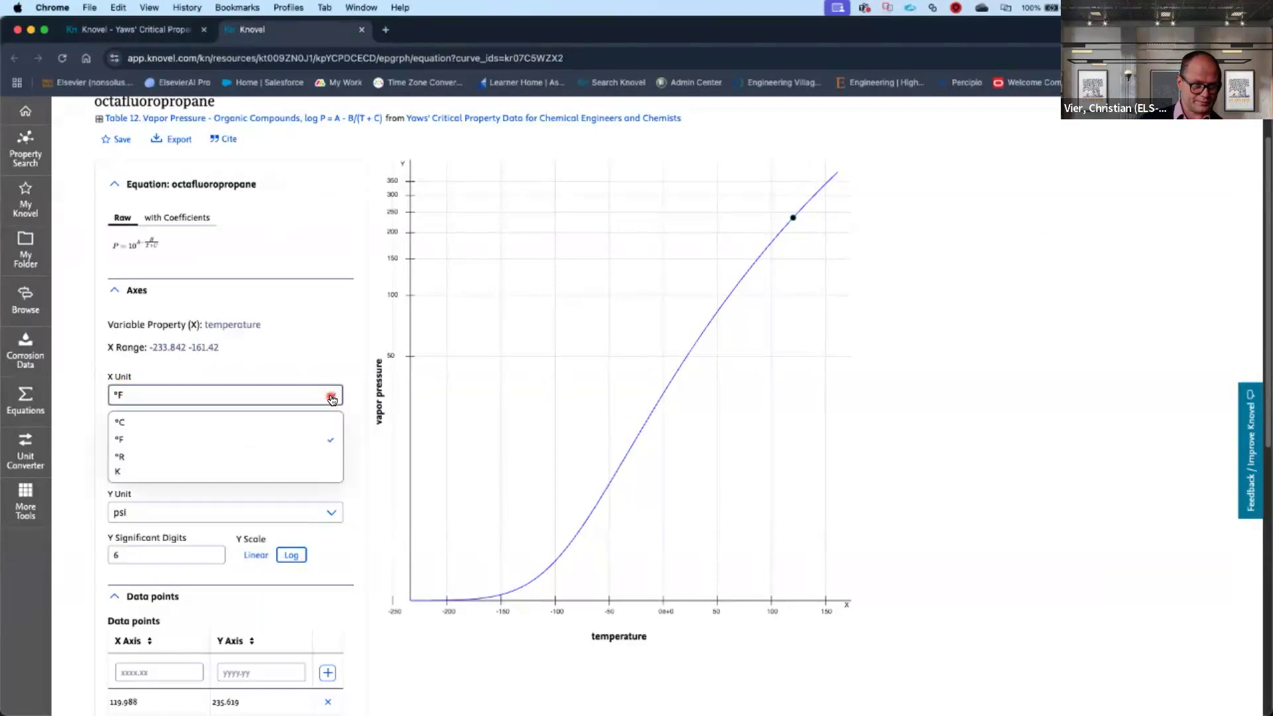
pyautogui.click(322, 392)
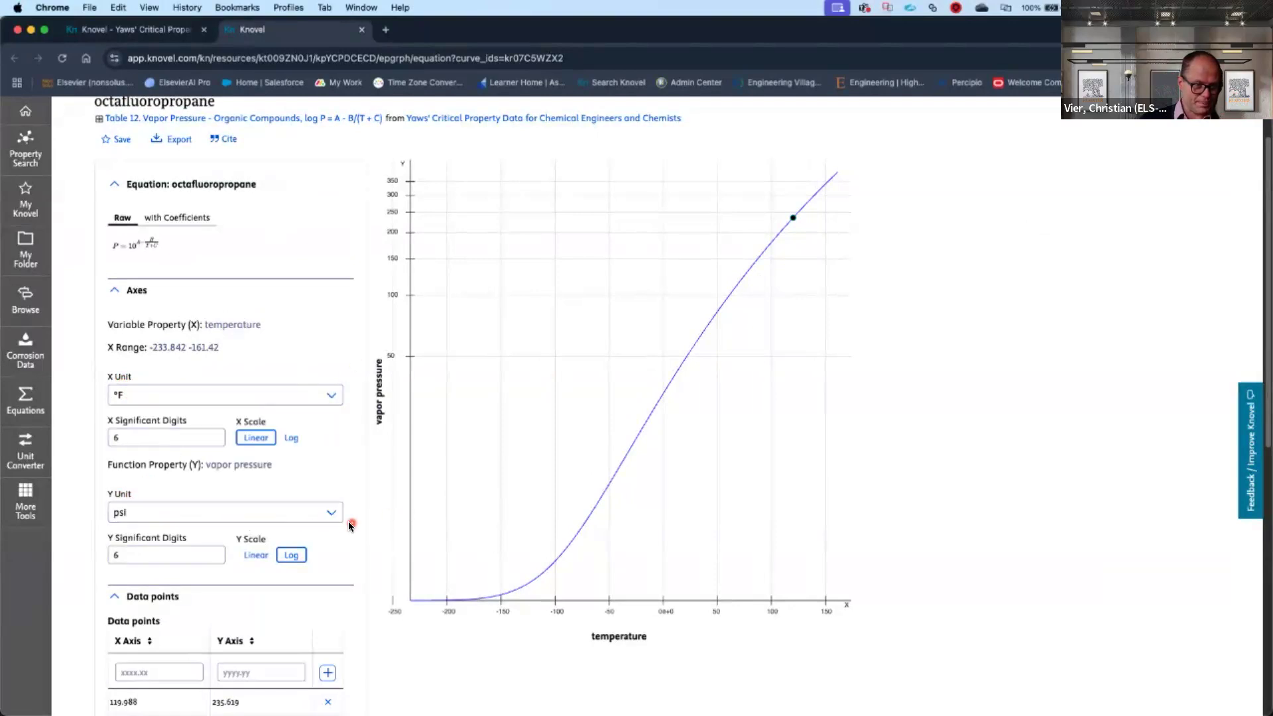
# Step: Add a data point at 130 on the temperature axis of the octafluoropropane vapor pressure curve
pyautogui.scroll(-3, 352, 525)
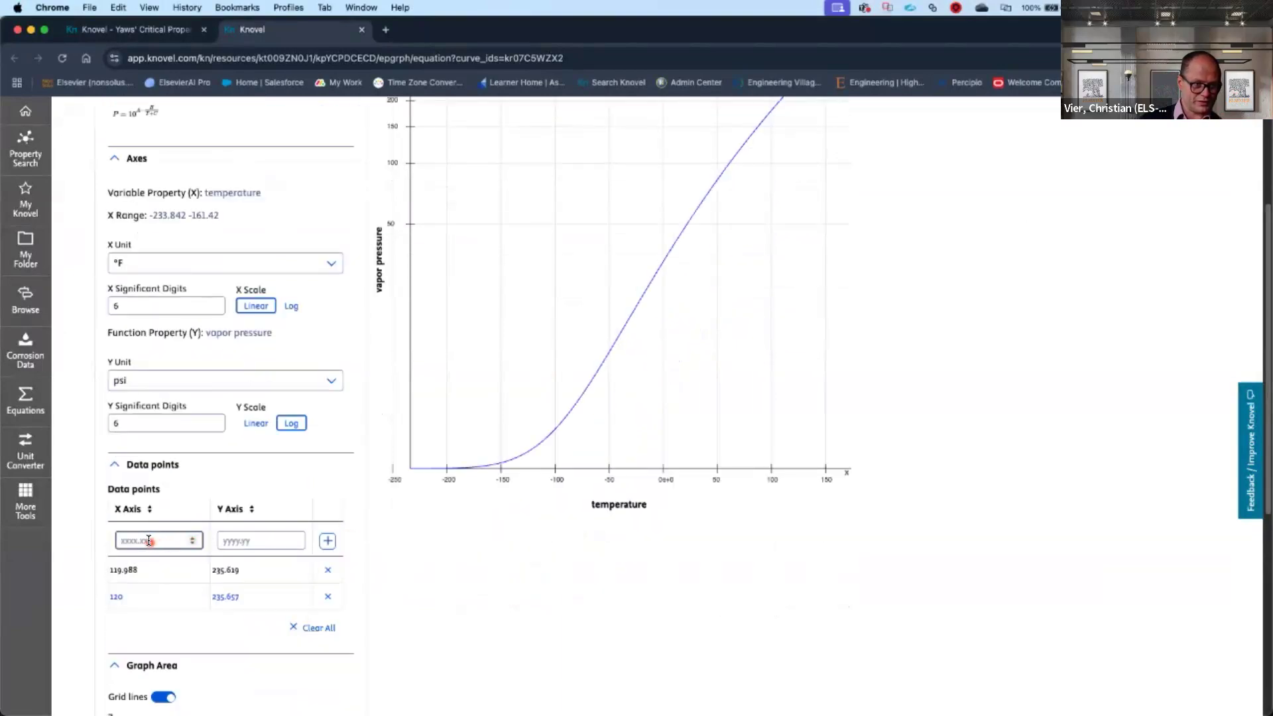
pyautogui.click(149, 541)
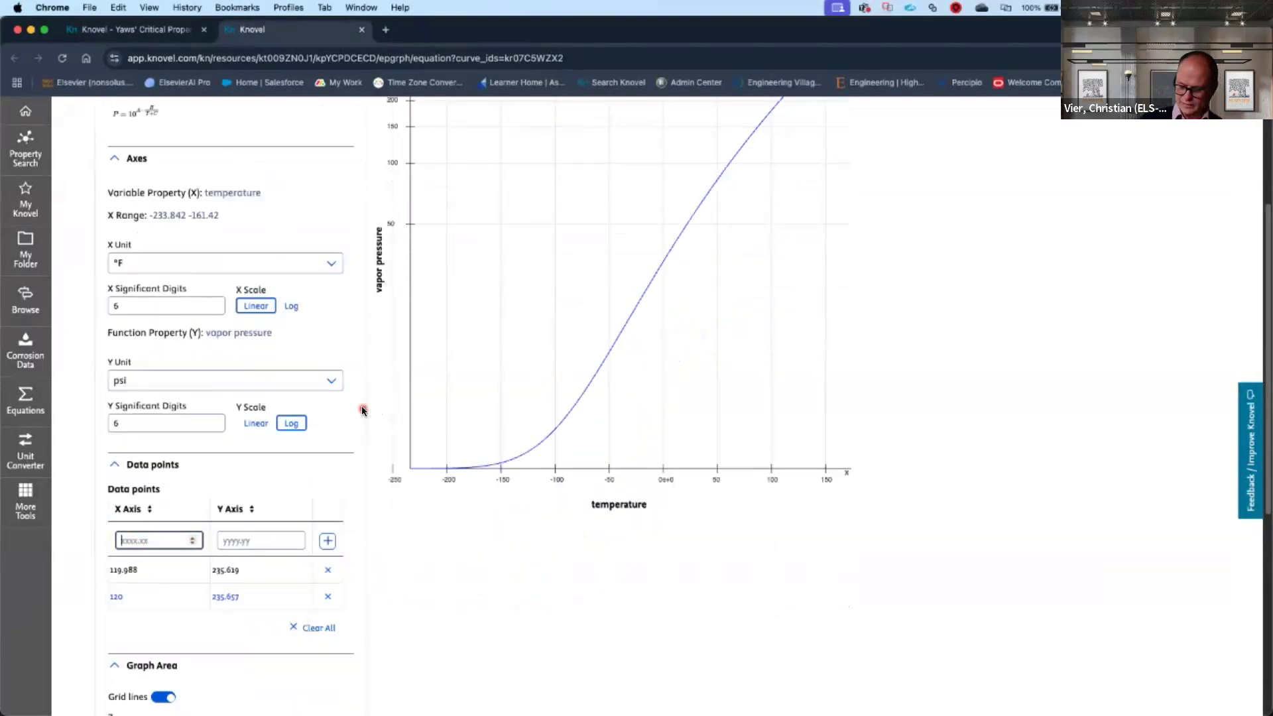
pyautogui.write('1')
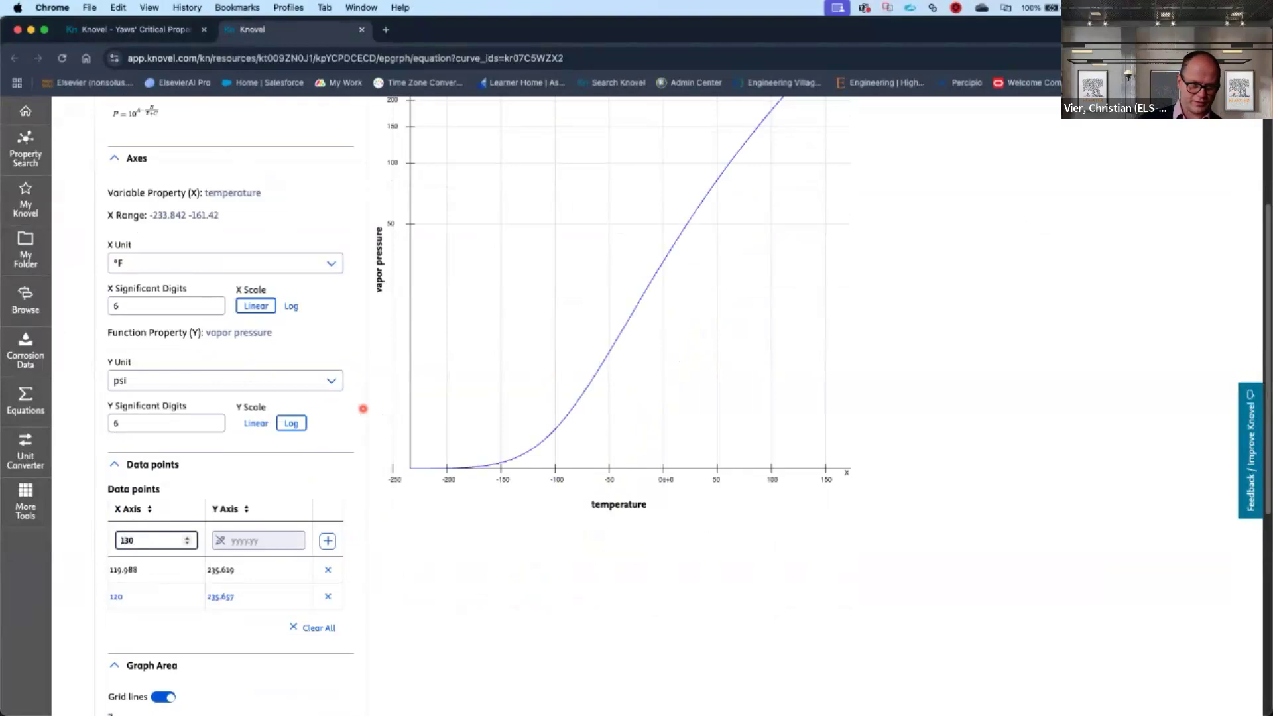
pyautogui.write('30')
pyautogui.press('Return')
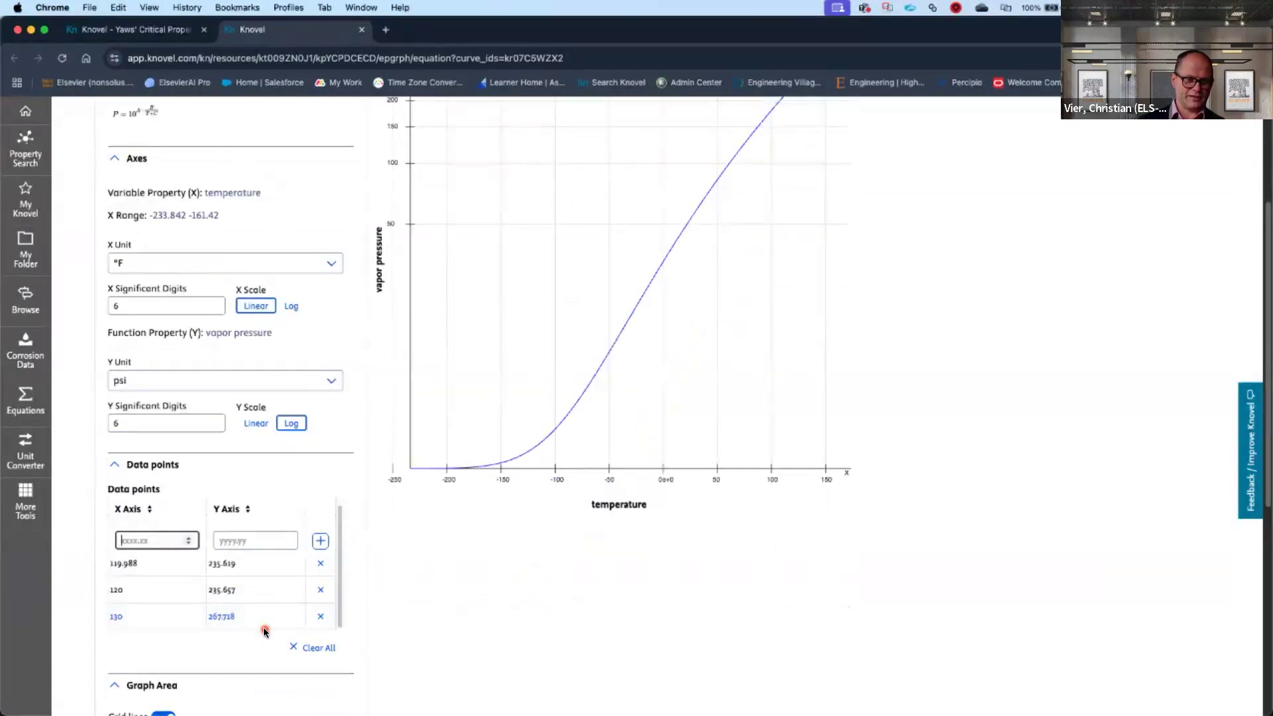
# Step: Review the export formats offered for the octafluoropropane plot and close the list without exporting
pyautogui.scroll(5, 264, 632)
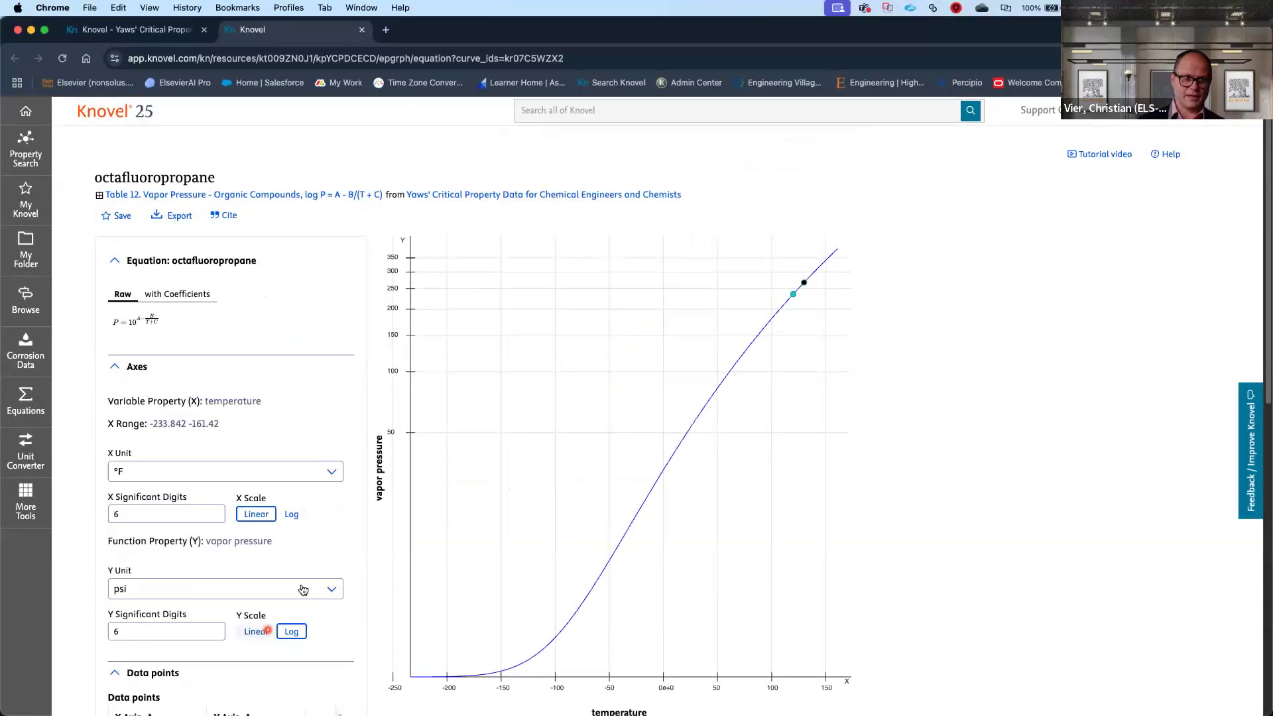
pyautogui.click(181, 217)
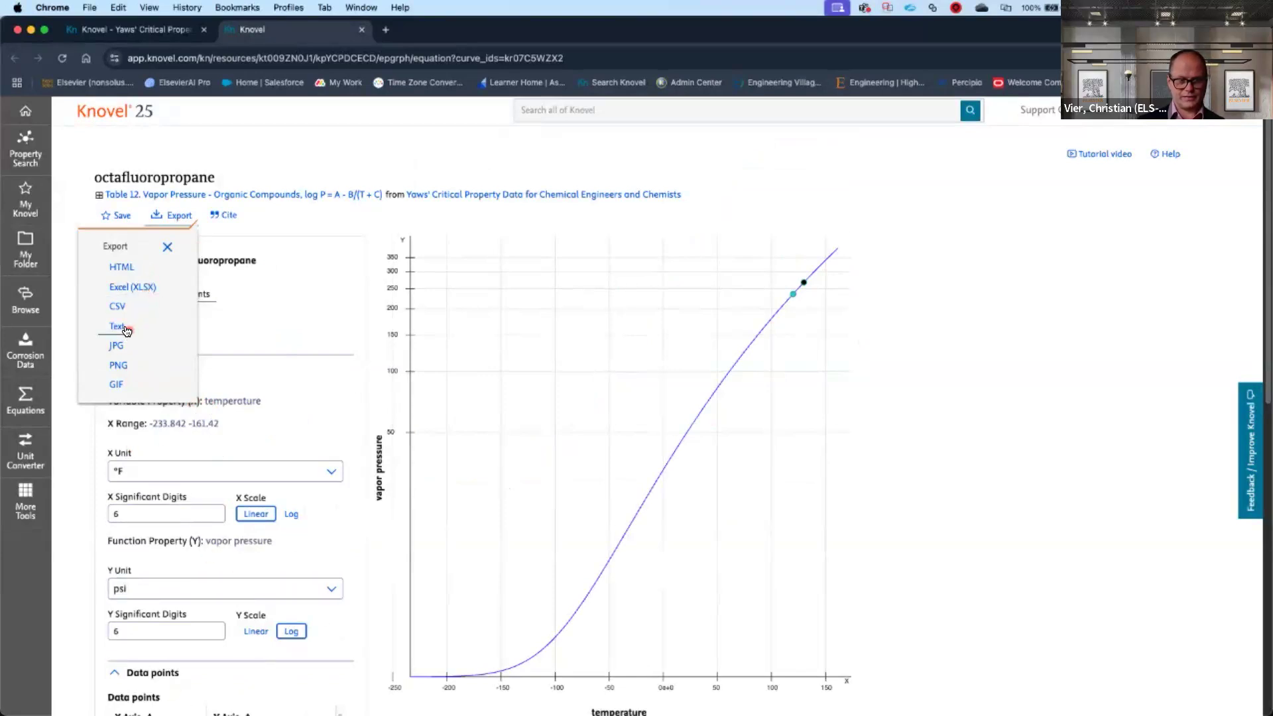
pyautogui.click(168, 246)
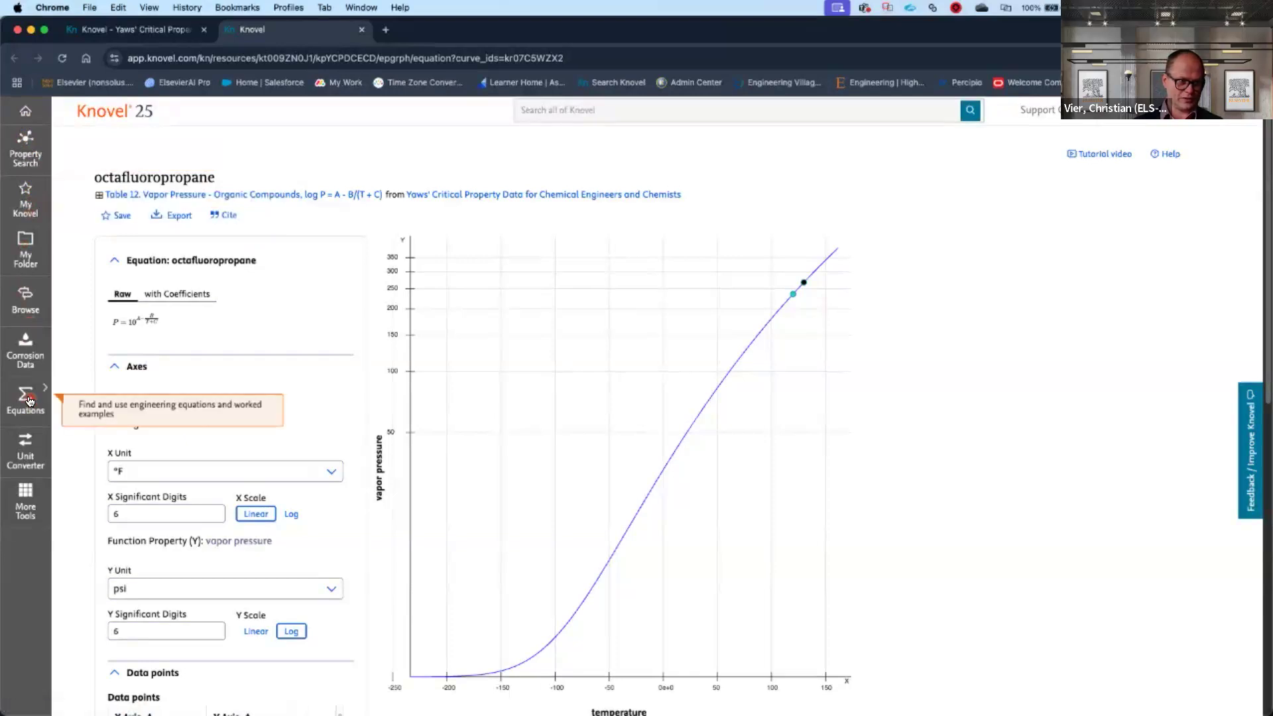
# Step: Open the Interactive Equations home page and show the Chemistry & Chemical Engineering collection
pyautogui.click(29, 400)
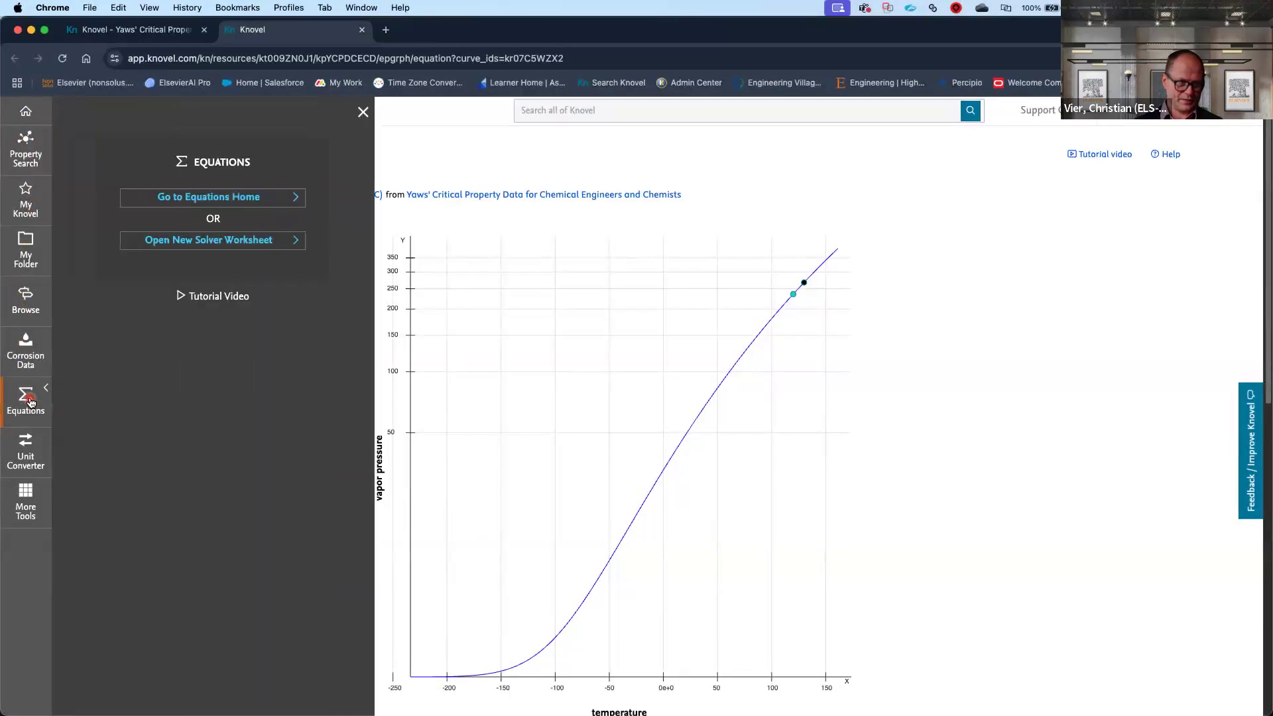
pyautogui.click(228, 198)
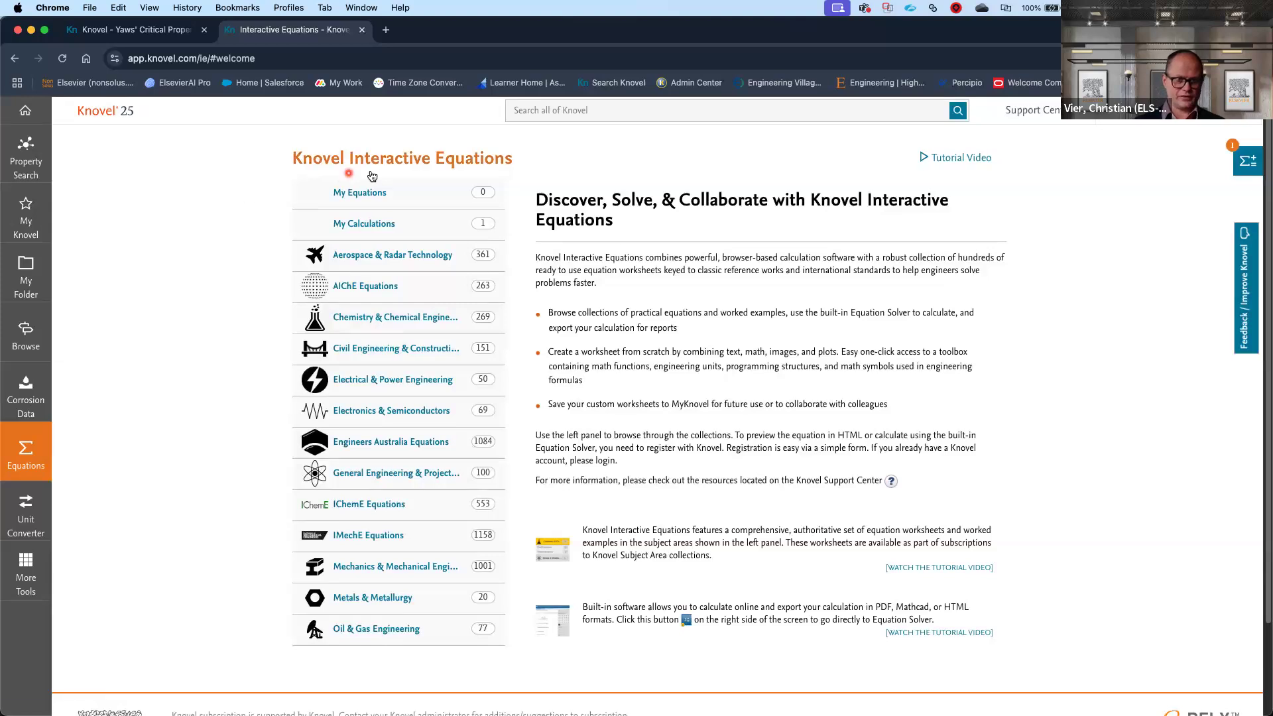
pyautogui.click(416, 319)
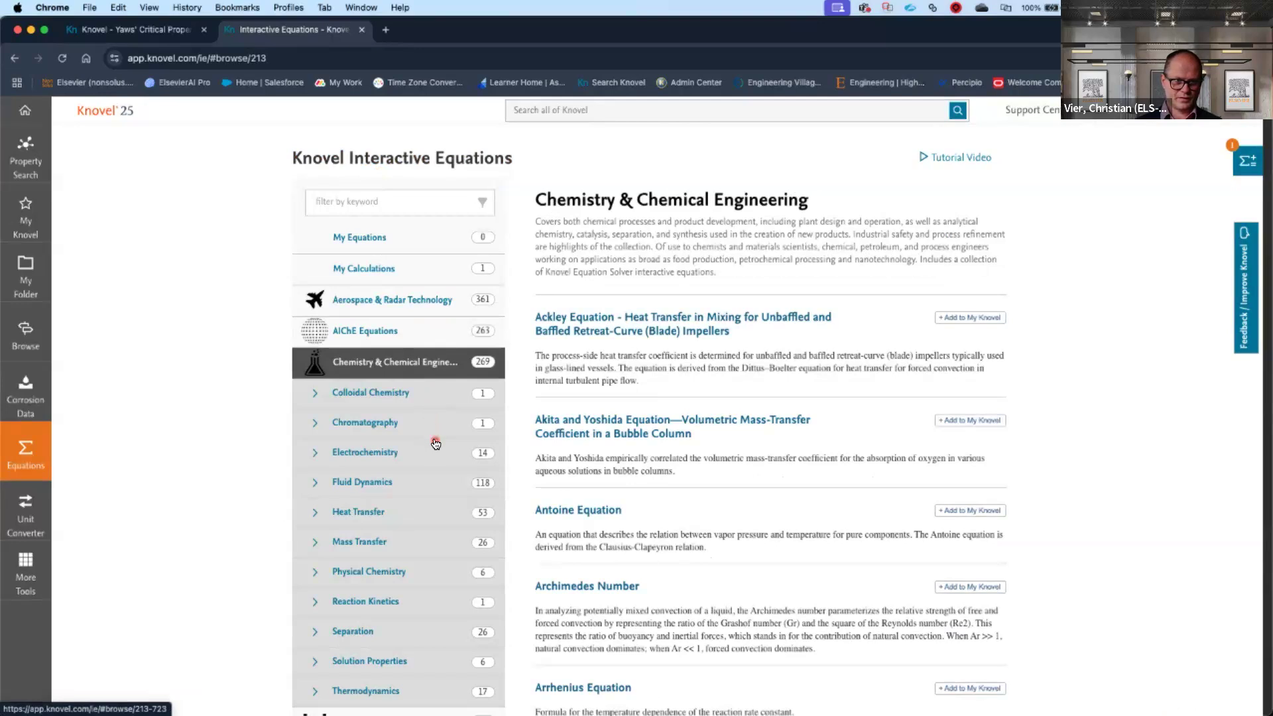
# Step: Show the Fluid Dynamics category and look through its list of equations and worked examples
pyautogui.scroll(-1, 432, 441)
pyautogui.click(370, 471)
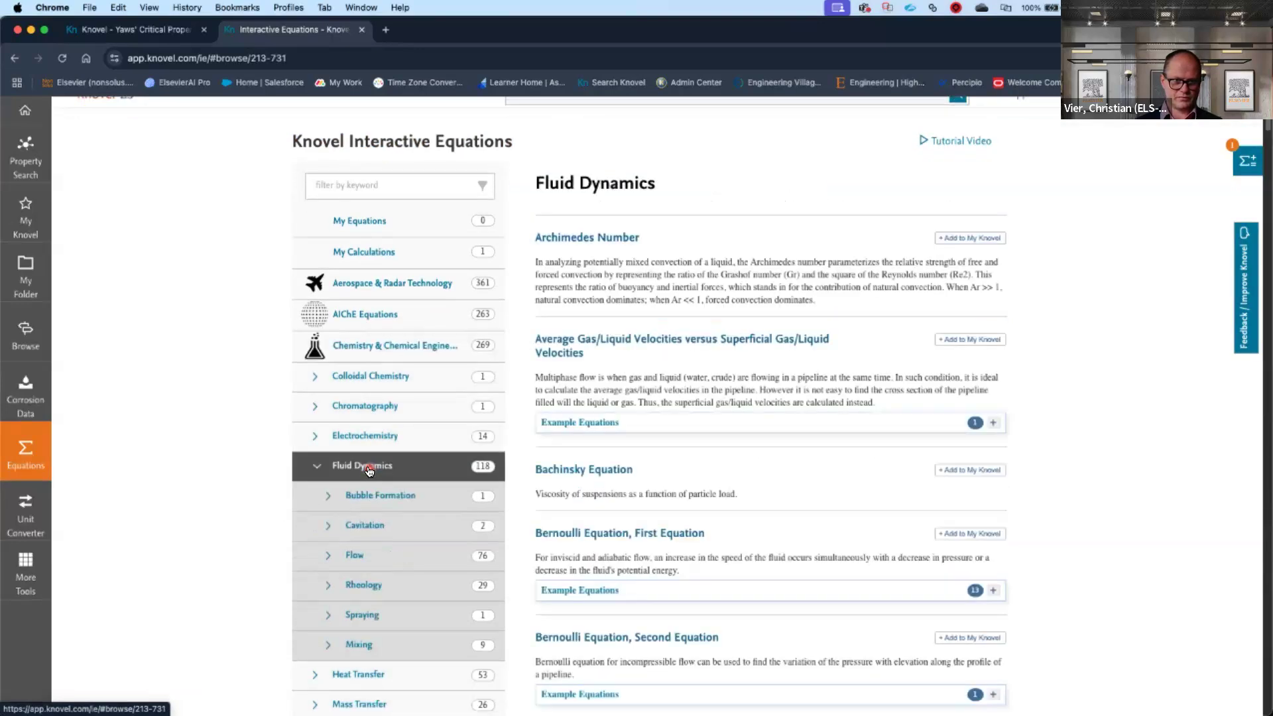
pyautogui.scroll(-2, 733, 421)
pyautogui.scroll(-15, 733, 422)
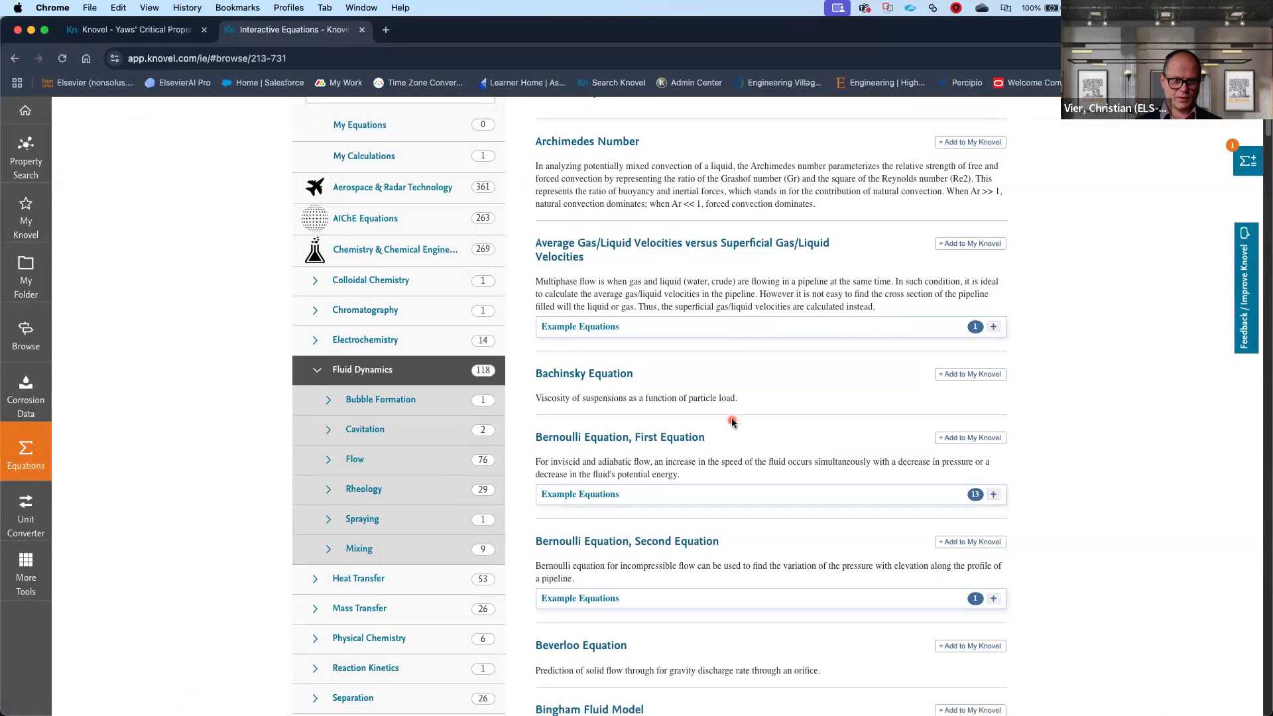
pyautogui.scroll(-12, 732, 422)
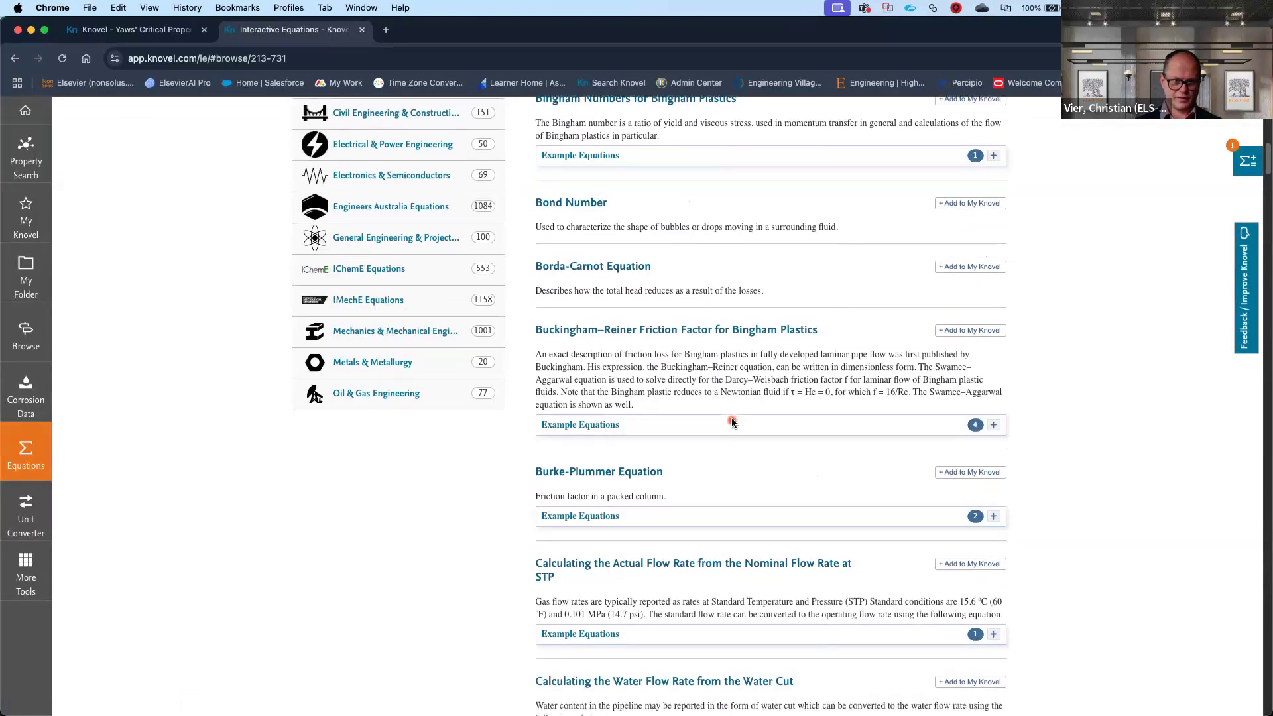
pyautogui.scroll(10, 731, 420)
pyautogui.scroll(18, 732, 421)
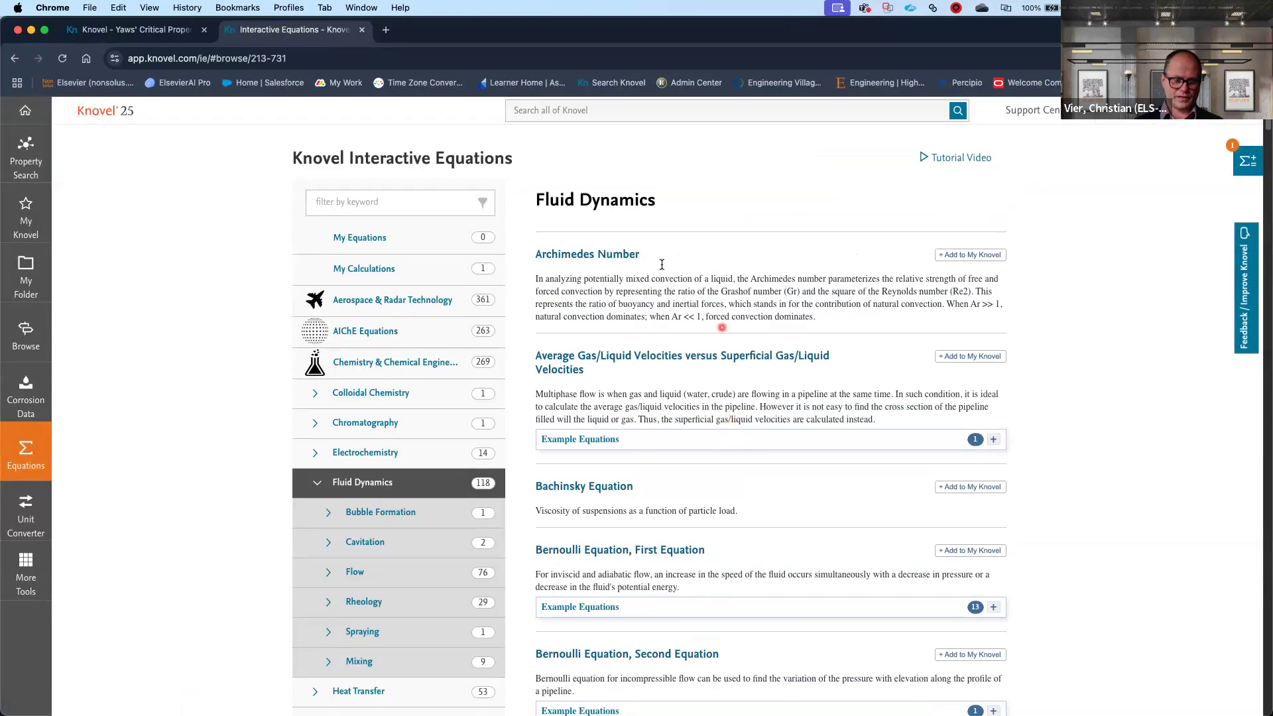
# Step: Return to the Knovel home page and search all content for "antoine equation"
pyautogui.click(36, 117)
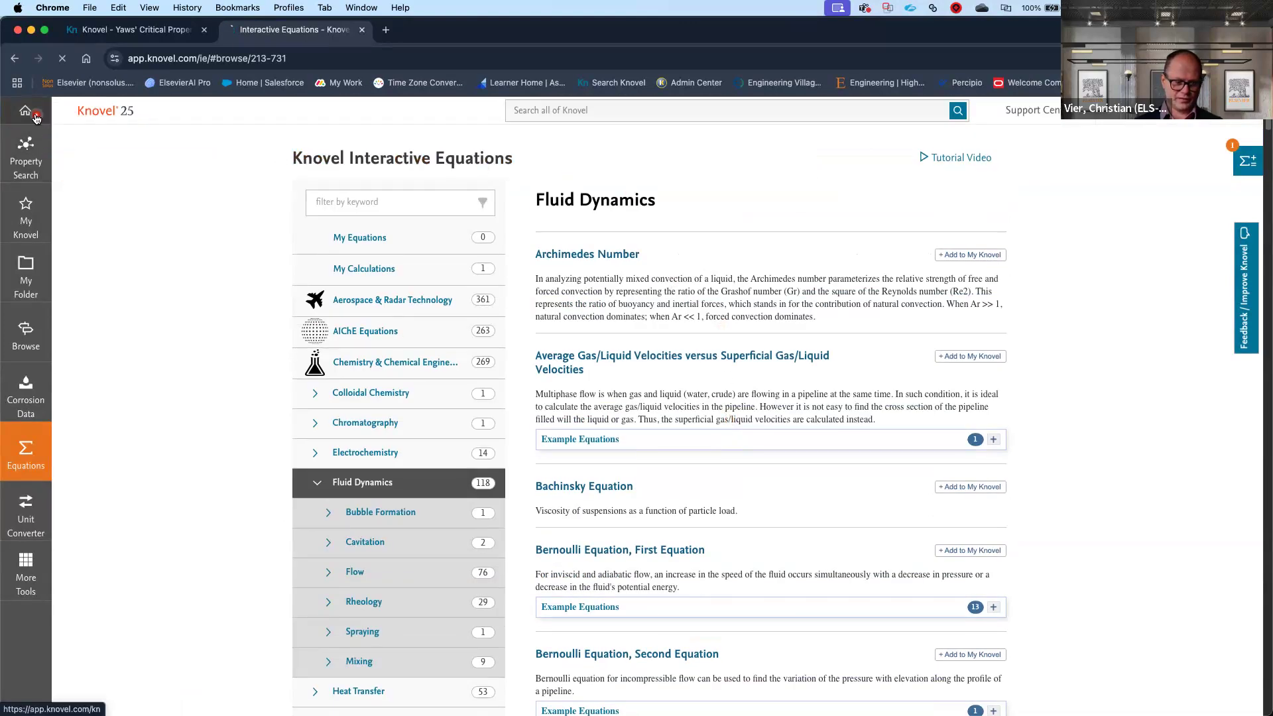
pyautogui.click(718, 234)
pyautogui.write('antoine e')
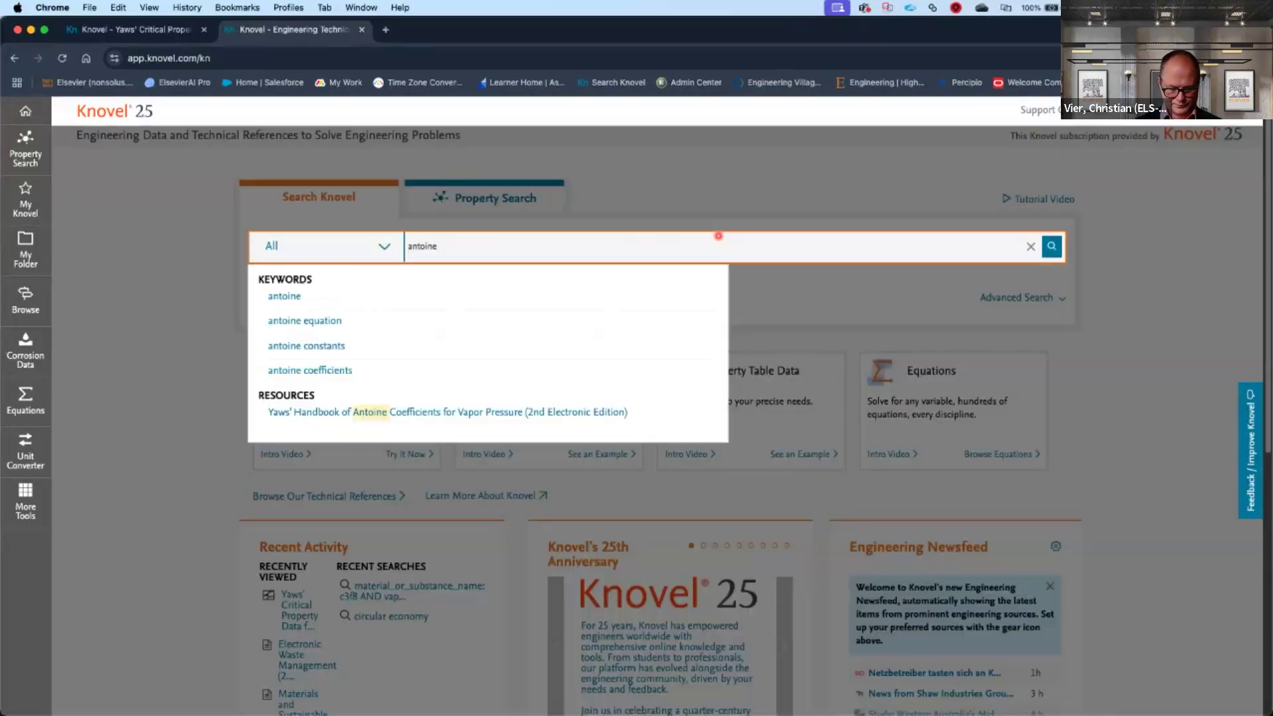
pyautogui.write('quation')
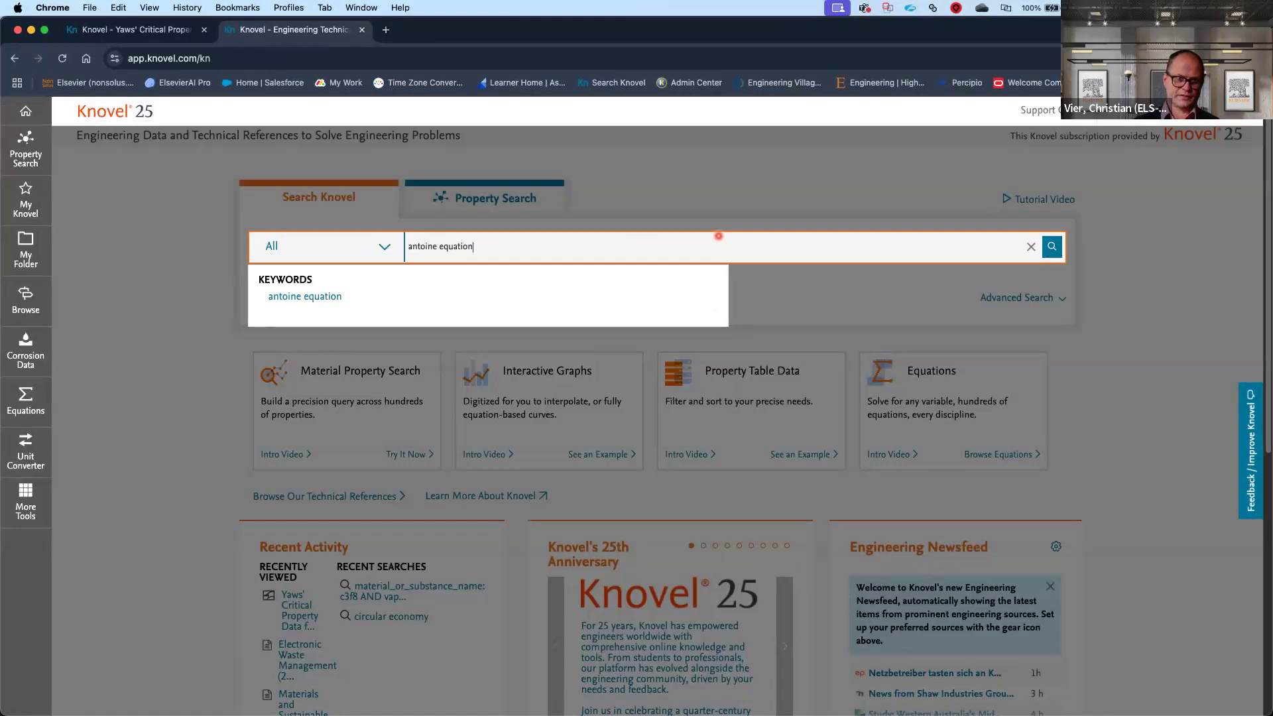
pyautogui.press('Return')
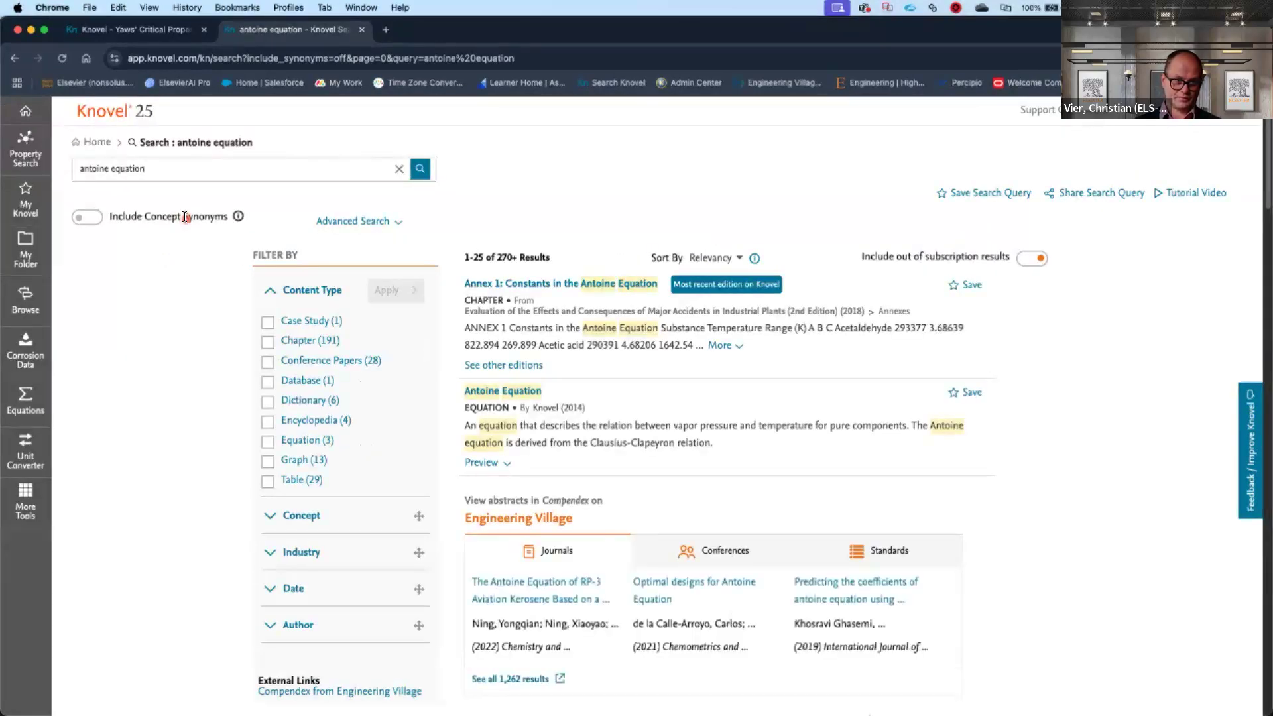
# Step: Filter the search results to the Equation content type and open the worksheet of the full Antoine Equation by Knovel
pyautogui.click(268, 444)
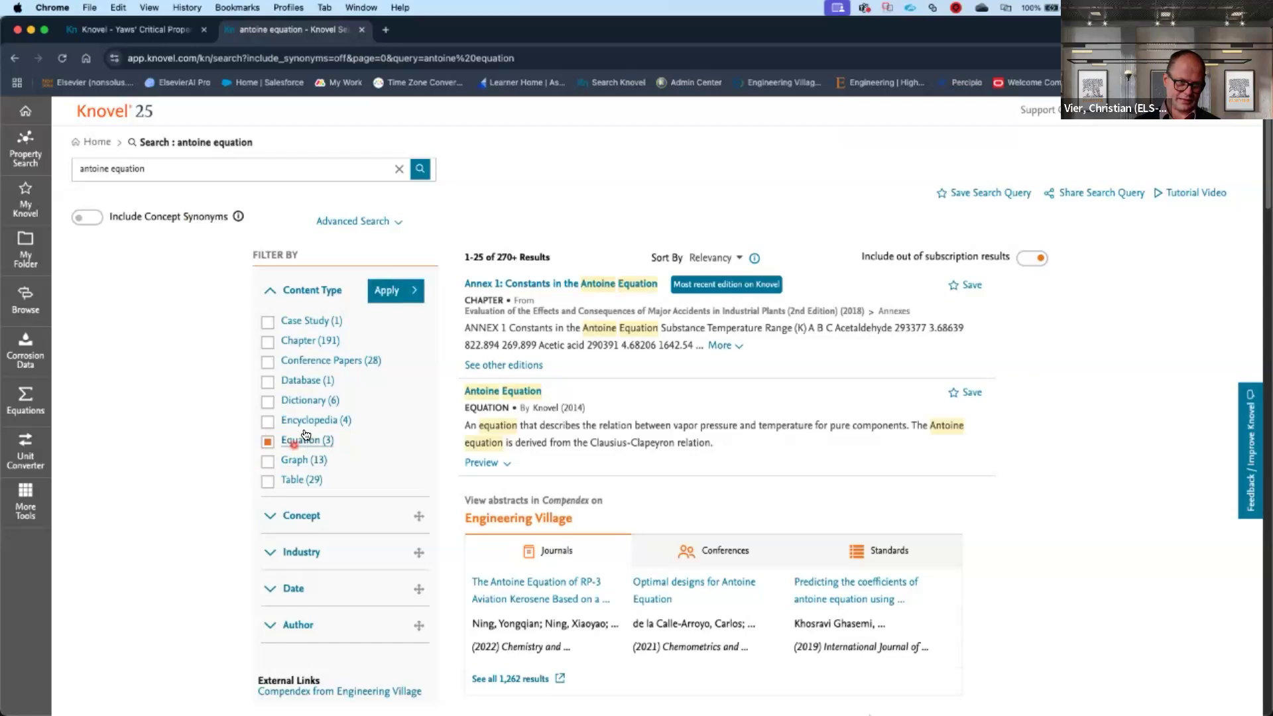
pyautogui.click(394, 300)
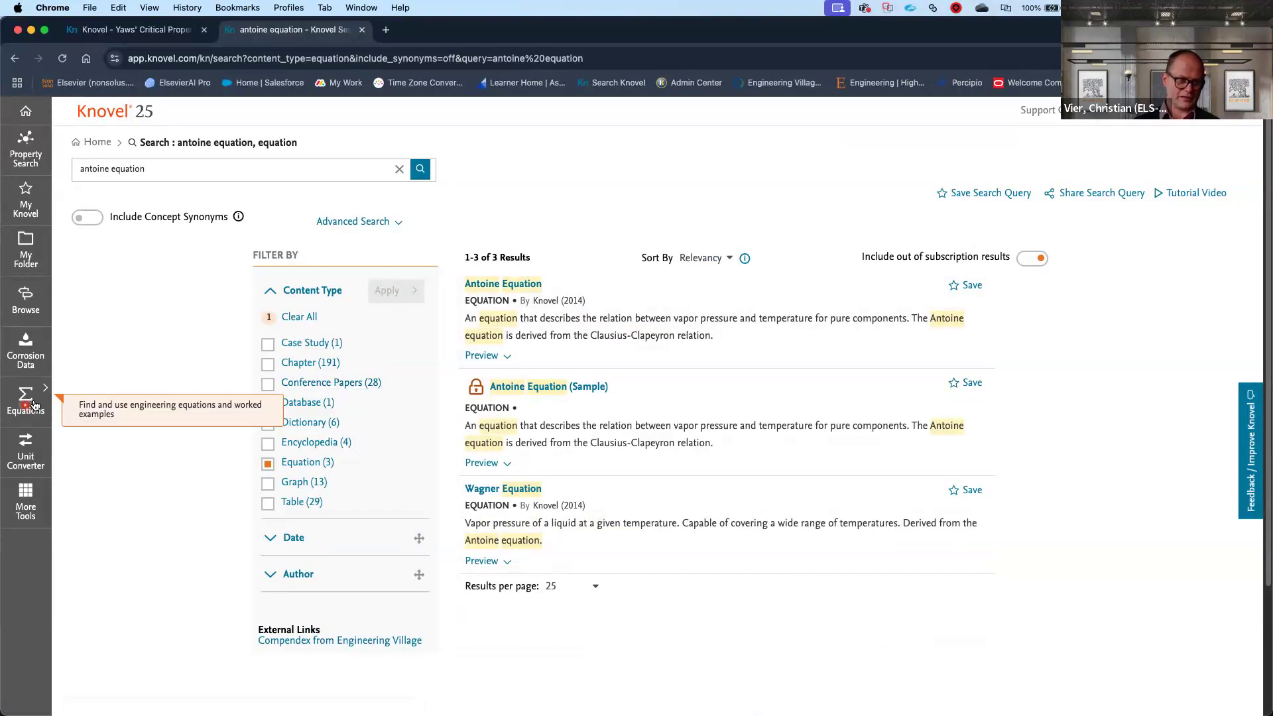
pyautogui.click(523, 285)
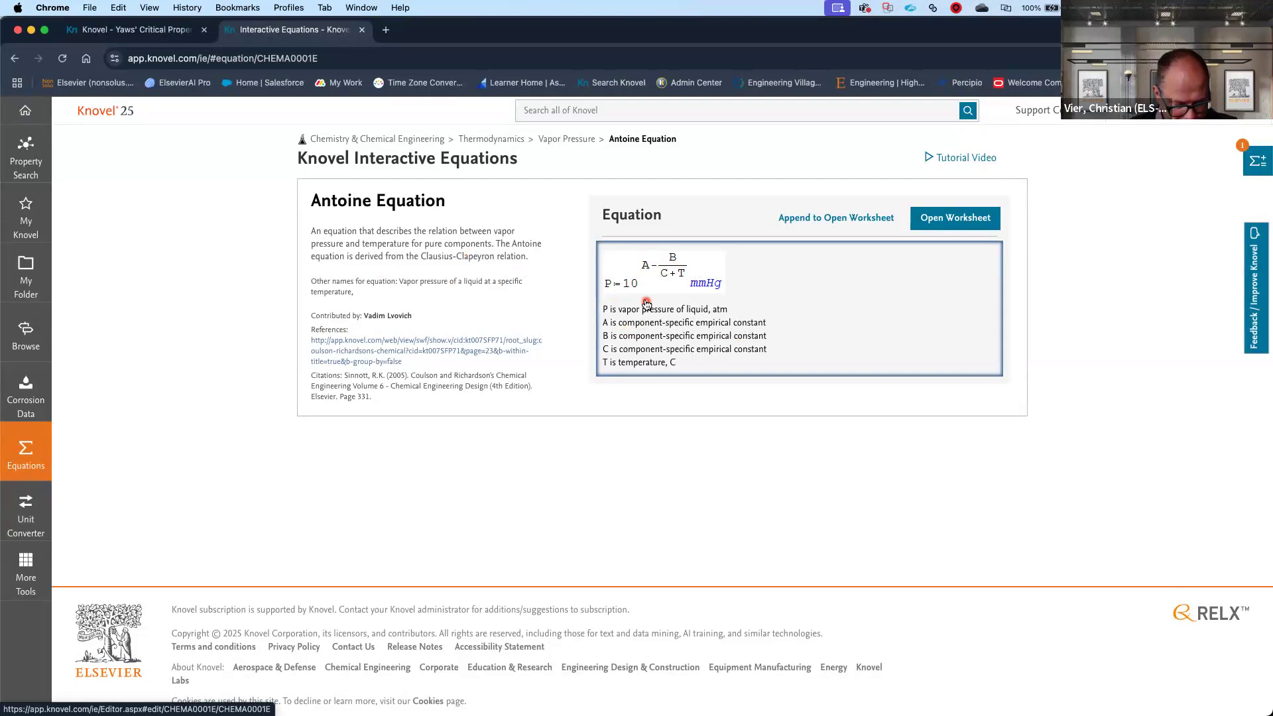
pyautogui.click(955, 219)
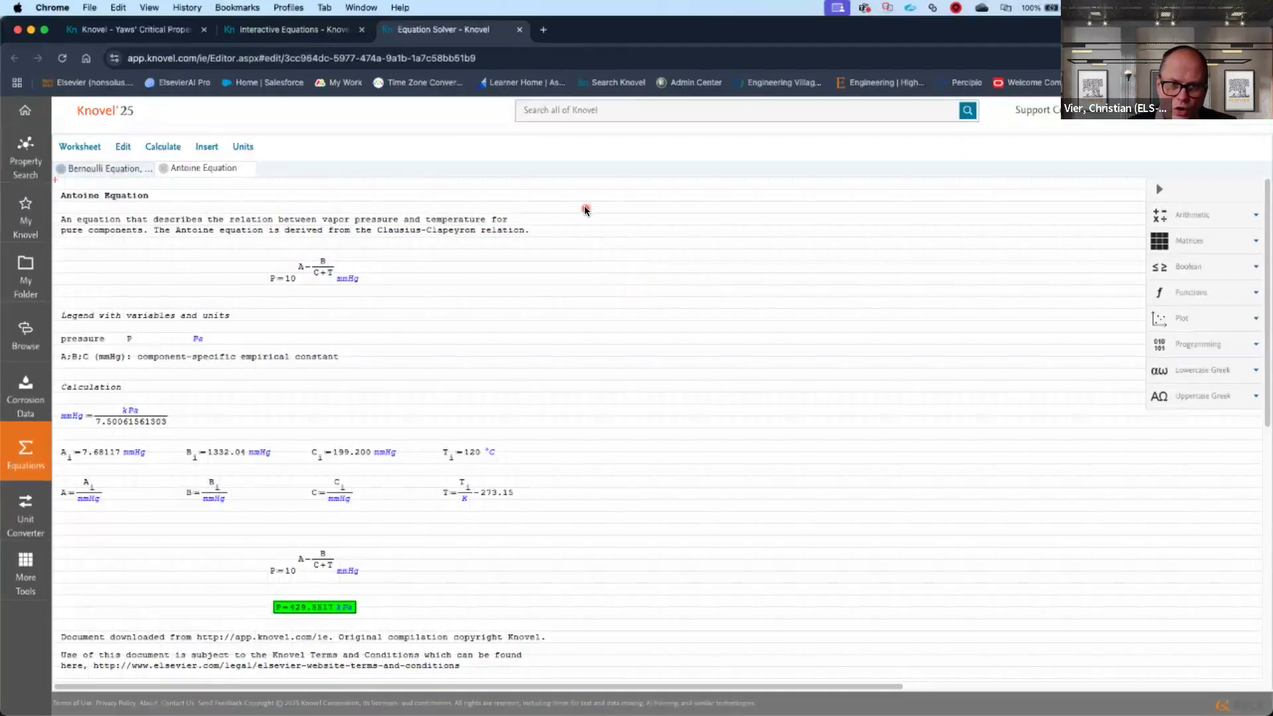
# Step: Copy the web address of the Antoine Equation worksheet for sharing
pyautogui.click(414, 61)
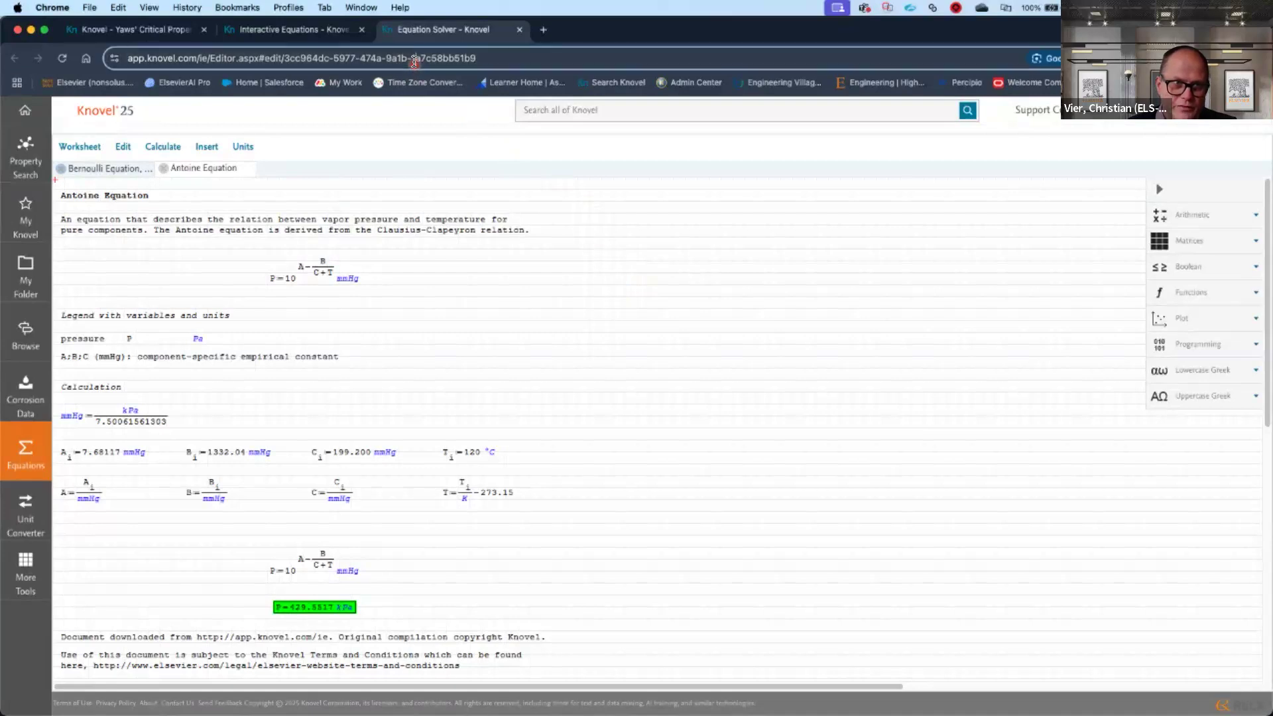
pyautogui.rightClick(414, 61)
pyautogui.click(475, 169)
pyautogui.click(1233, 300)
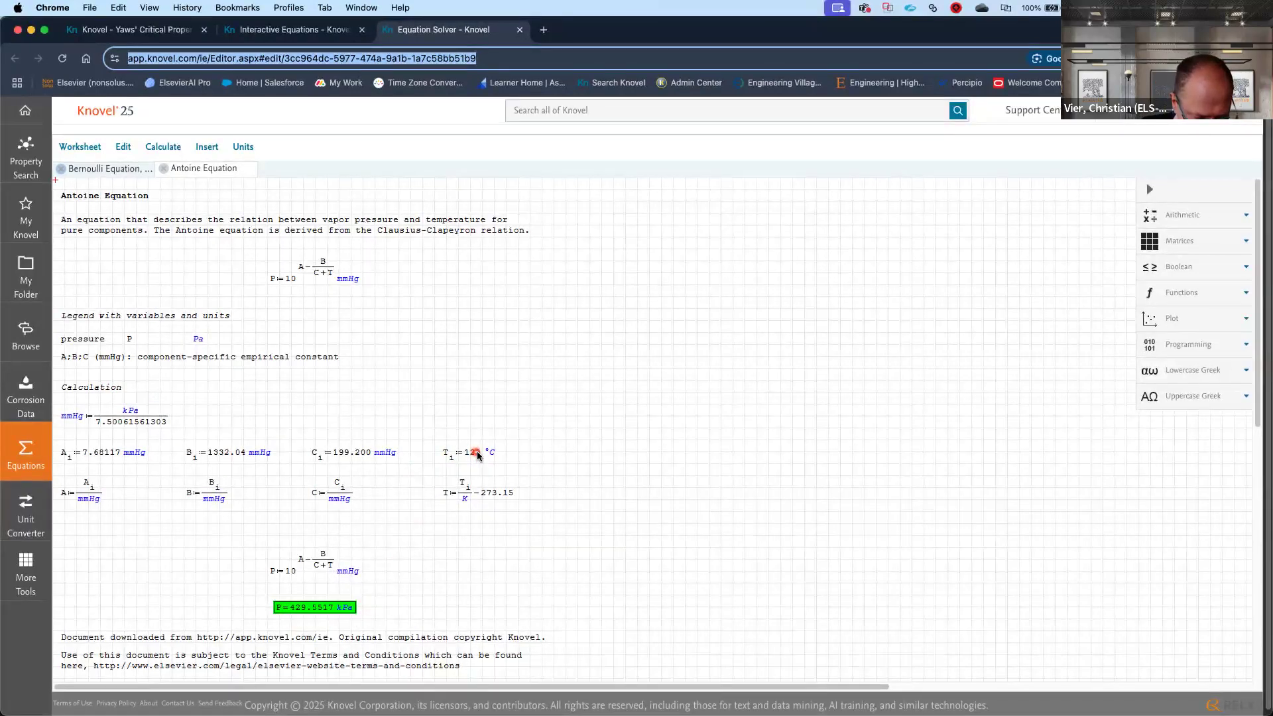
# Step: Set the temperature Ti in the Antoine Equation worksheet to 110 °C and recalculate the pressure
pyautogui.click(478, 453)
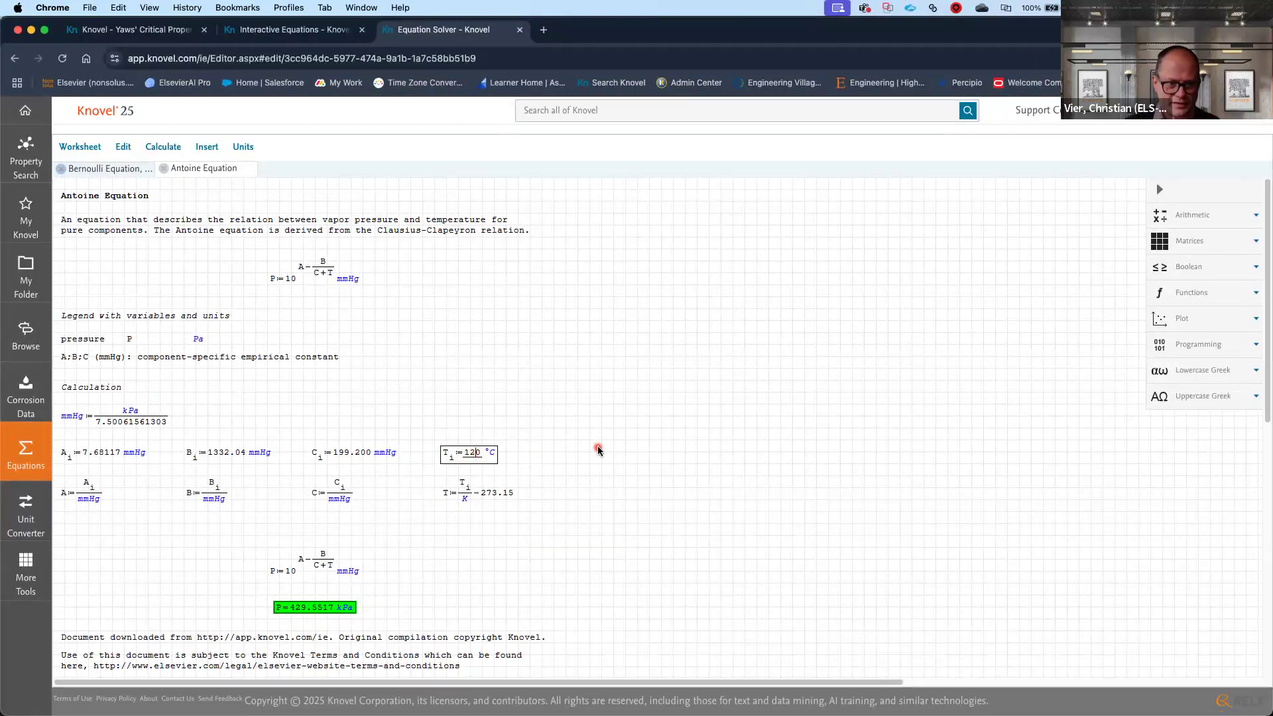
pyautogui.press('BackSpace')
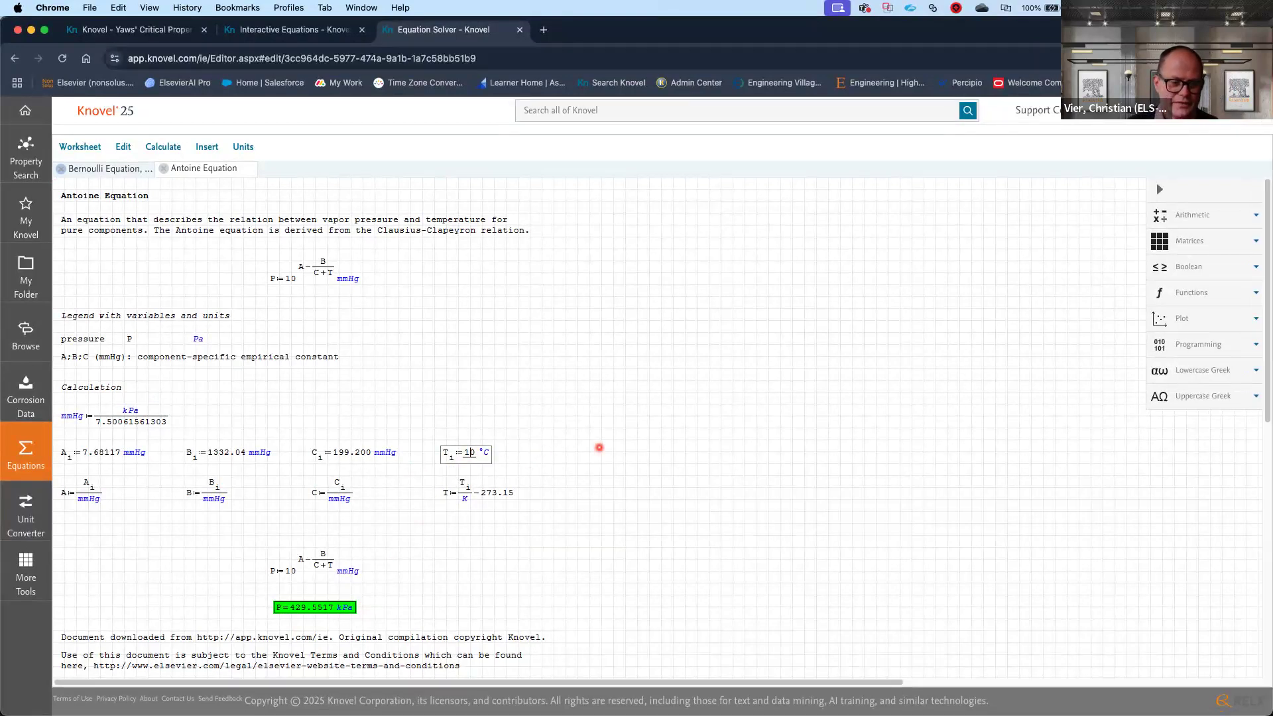
pyautogui.write('1')
pyautogui.press('Return')
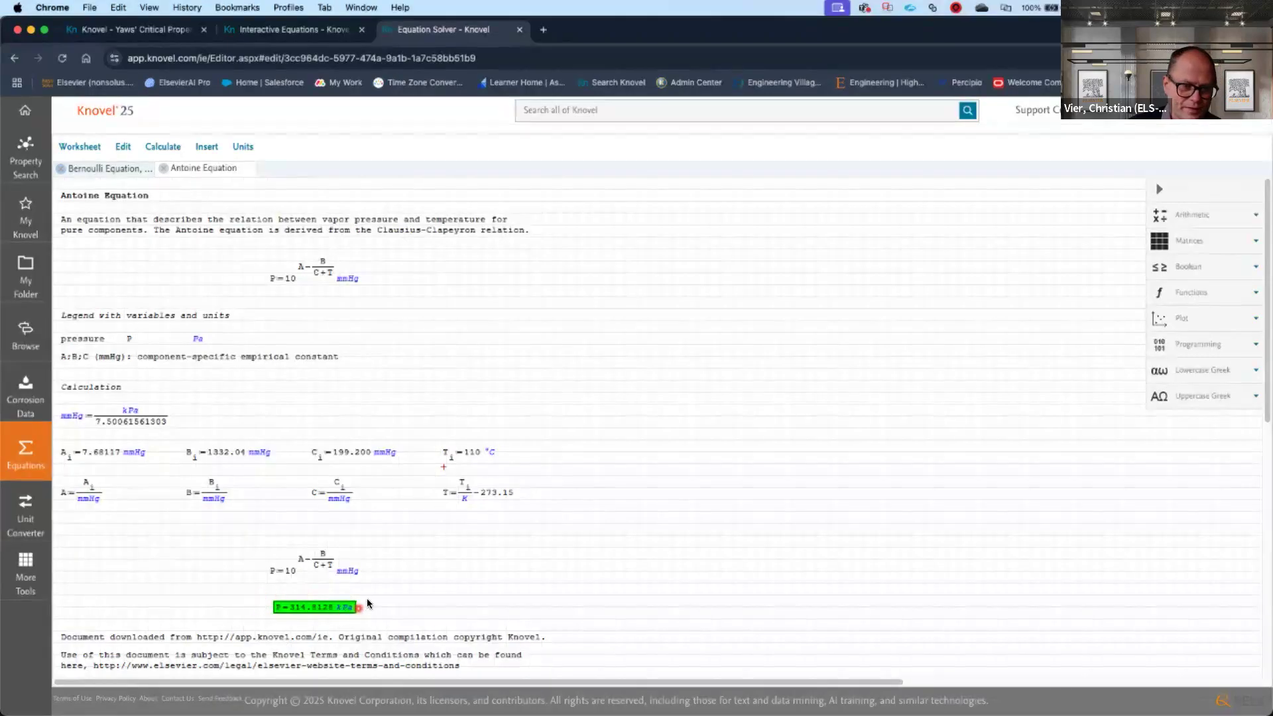
# Step: Change the temperature Ti to 0 °C and recalculate the pressure P
pyautogui.doubleClick(475, 454)
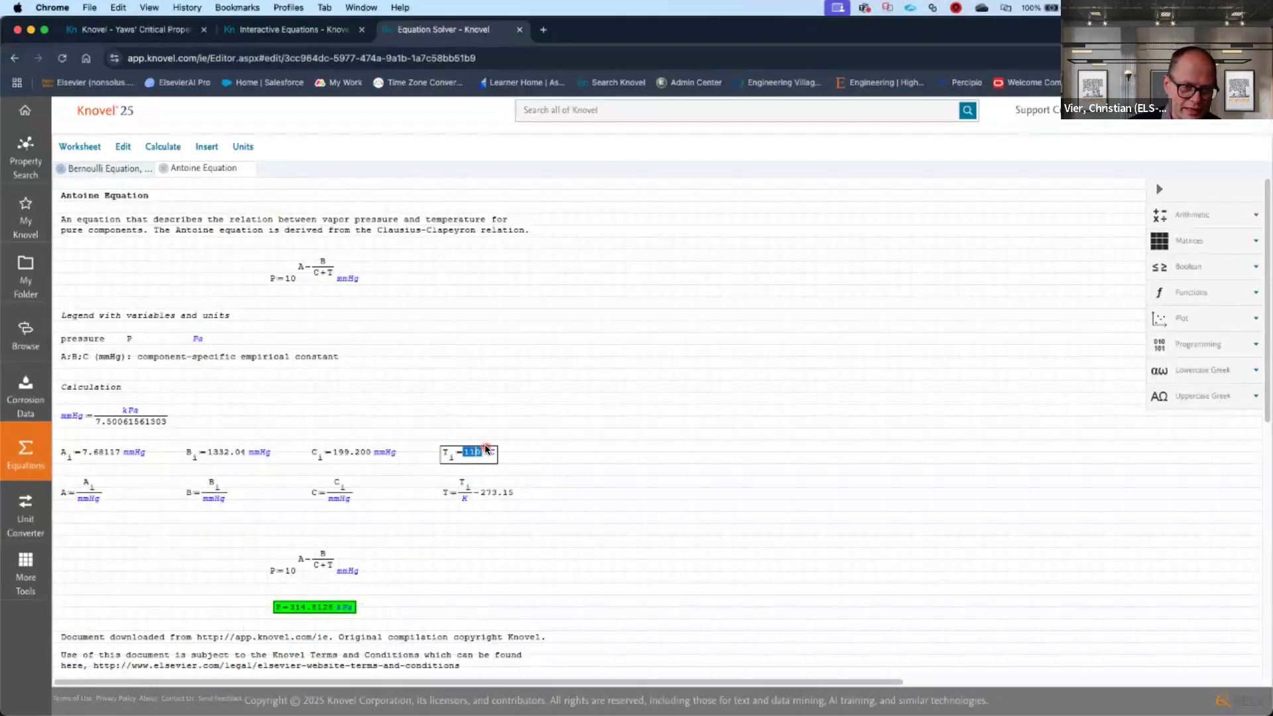
pyautogui.write('0')
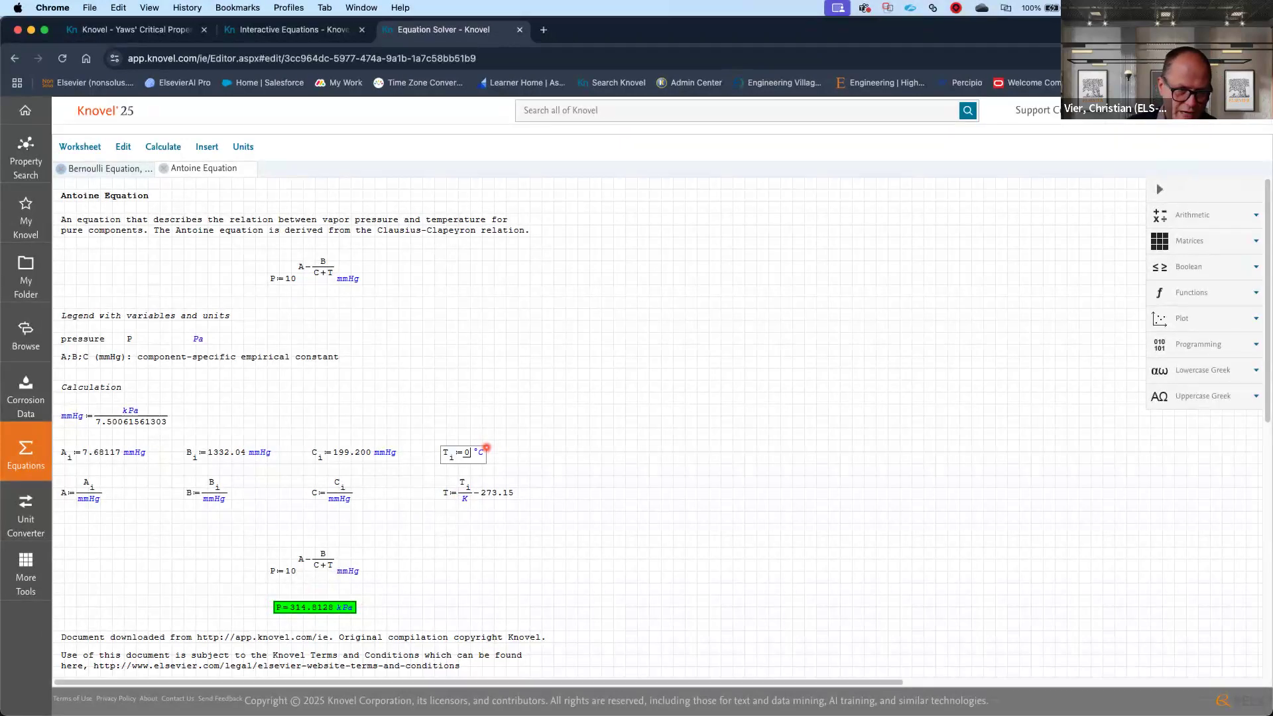
pyautogui.press('Return')
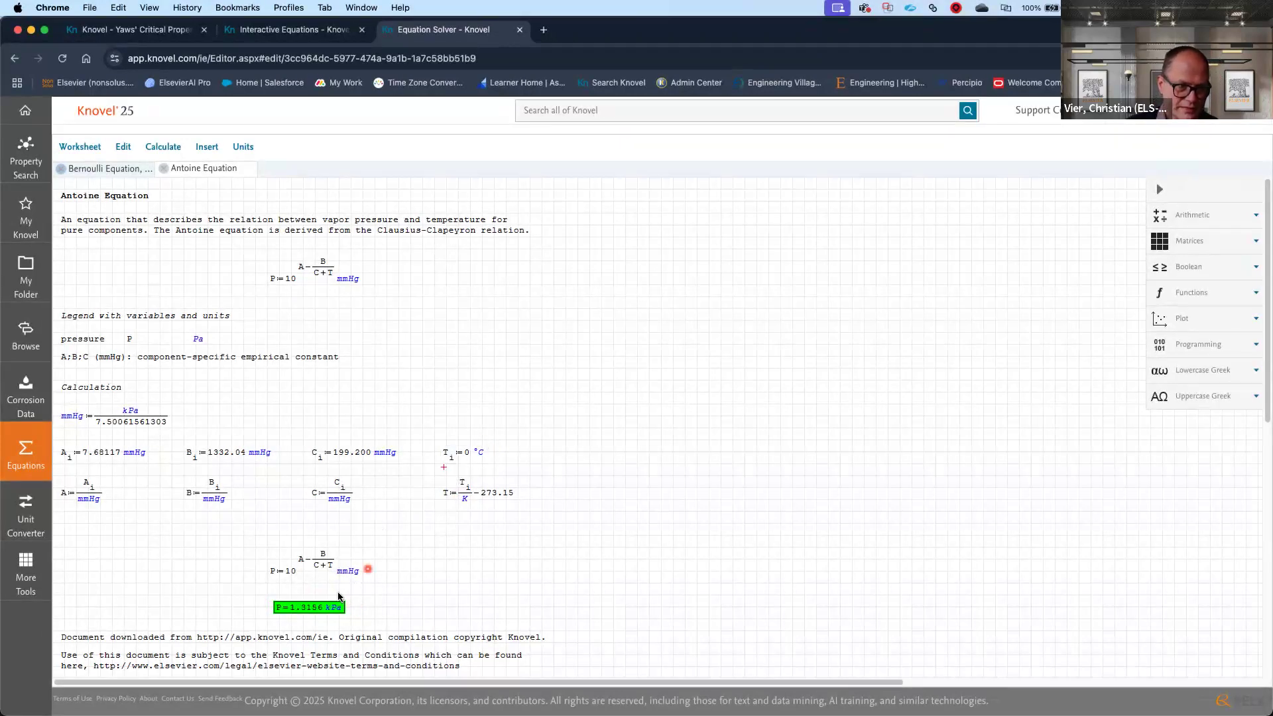
# Step: Set the temperature Ti to 100 °C and recalculate the worksheet's pressure result
pyautogui.click(469, 454)
pyautogui.write('100')
pyautogui.click(511, 432)
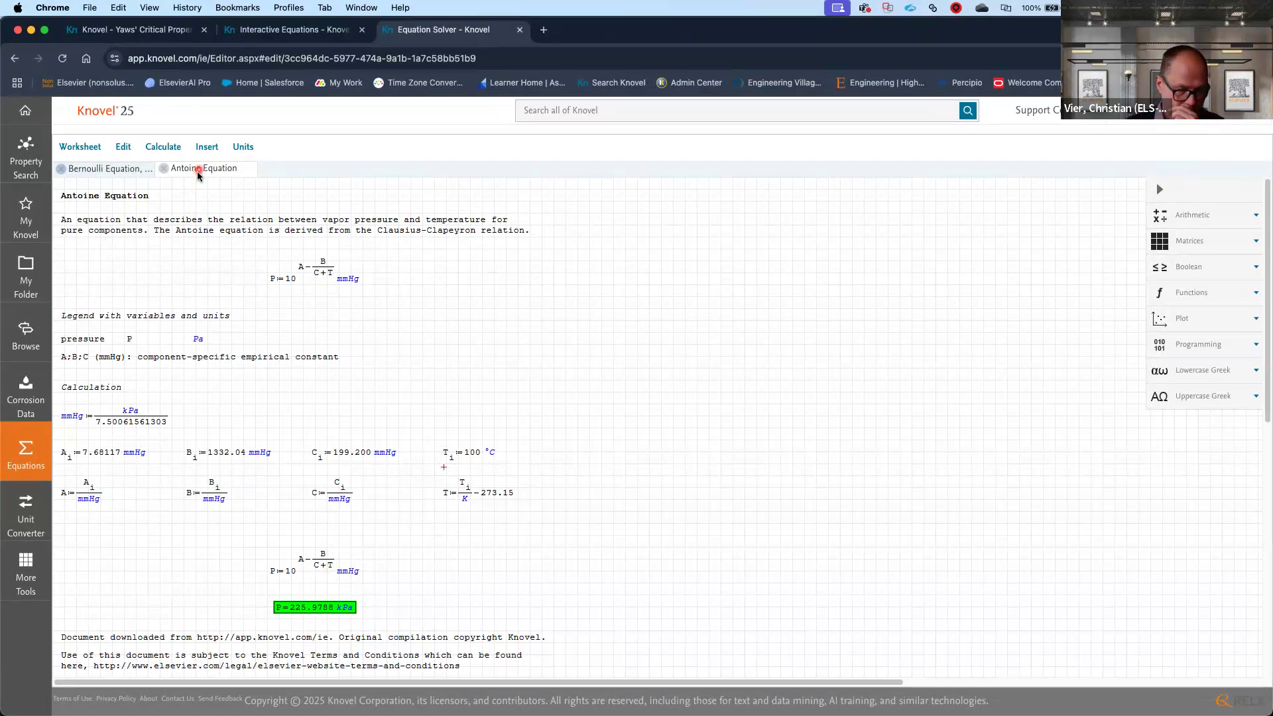
pyautogui.click(246, 182)
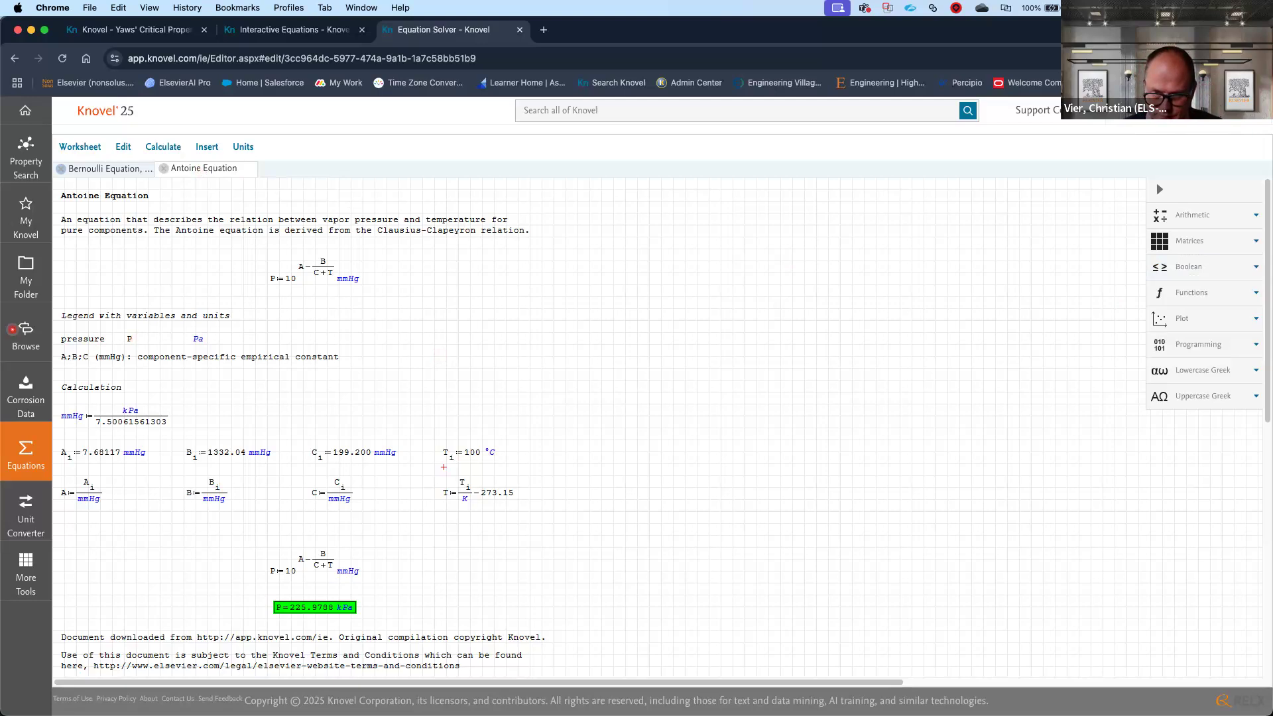
pyautogui.press('super+Tab')
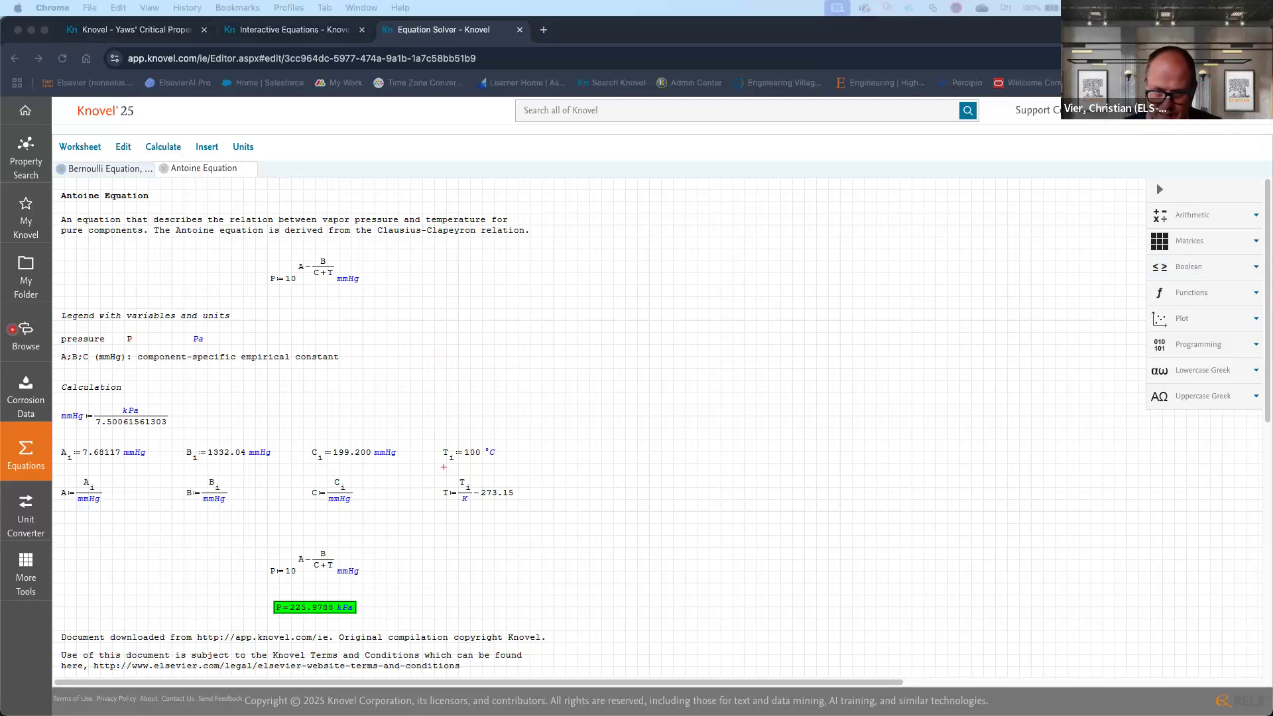
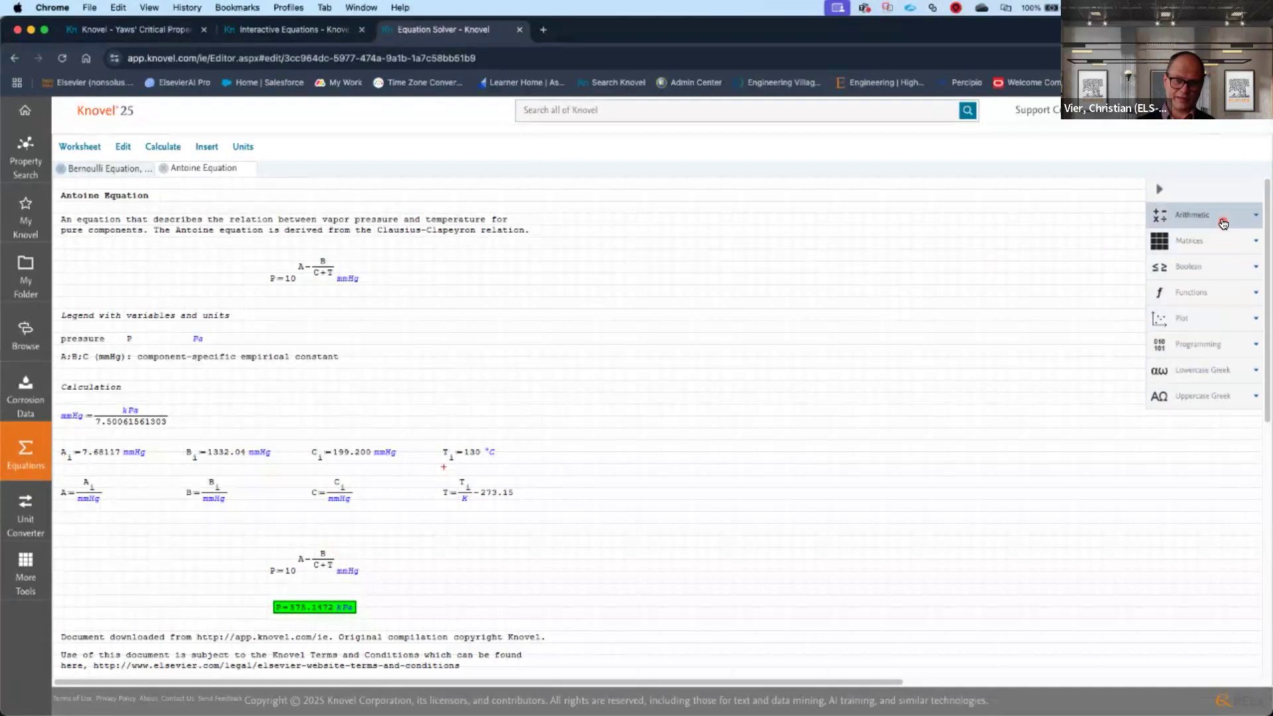
# Step: Expand the Arithmetic, Matrices and Boolean symbol palettes and view the Antoine Equation worksheet's save and download options
pyautogui.click(1250, 216)
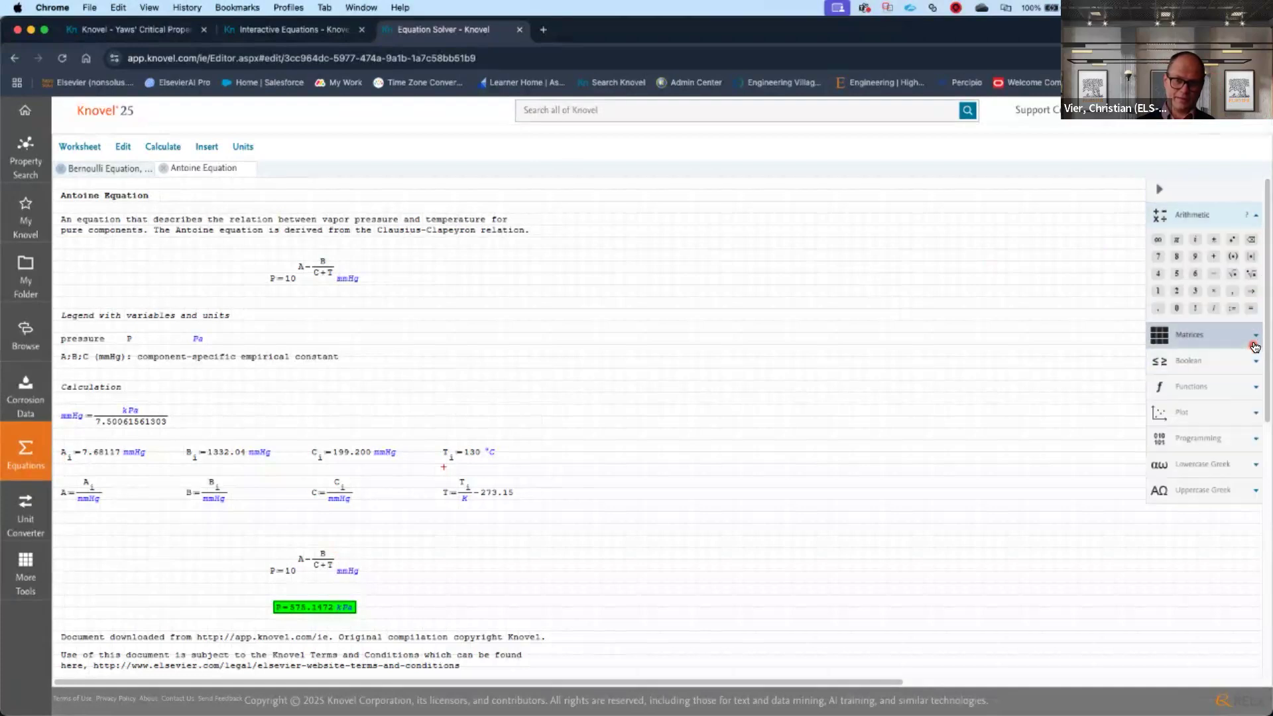
pyautogui.click(1250, 335)
pyautogui.click(1251, 403)
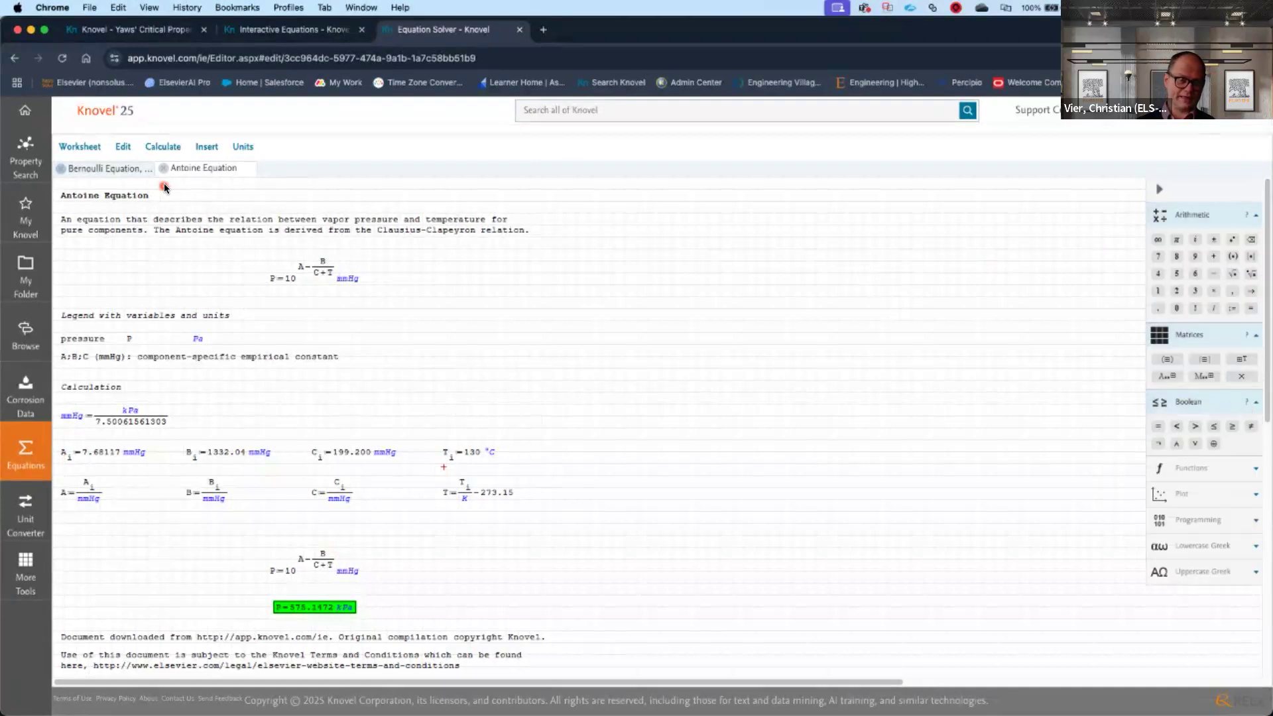
pyautogui.click(89, 147)
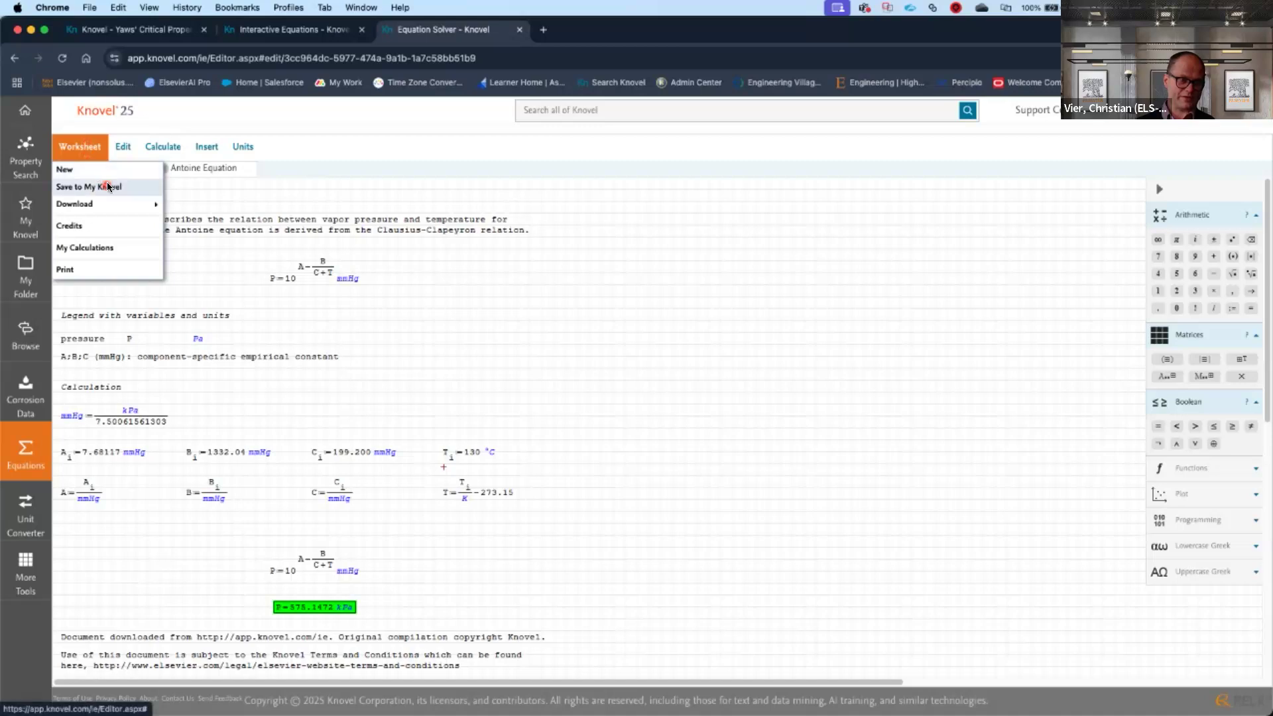
pyautogui.moveTo(110, 205)
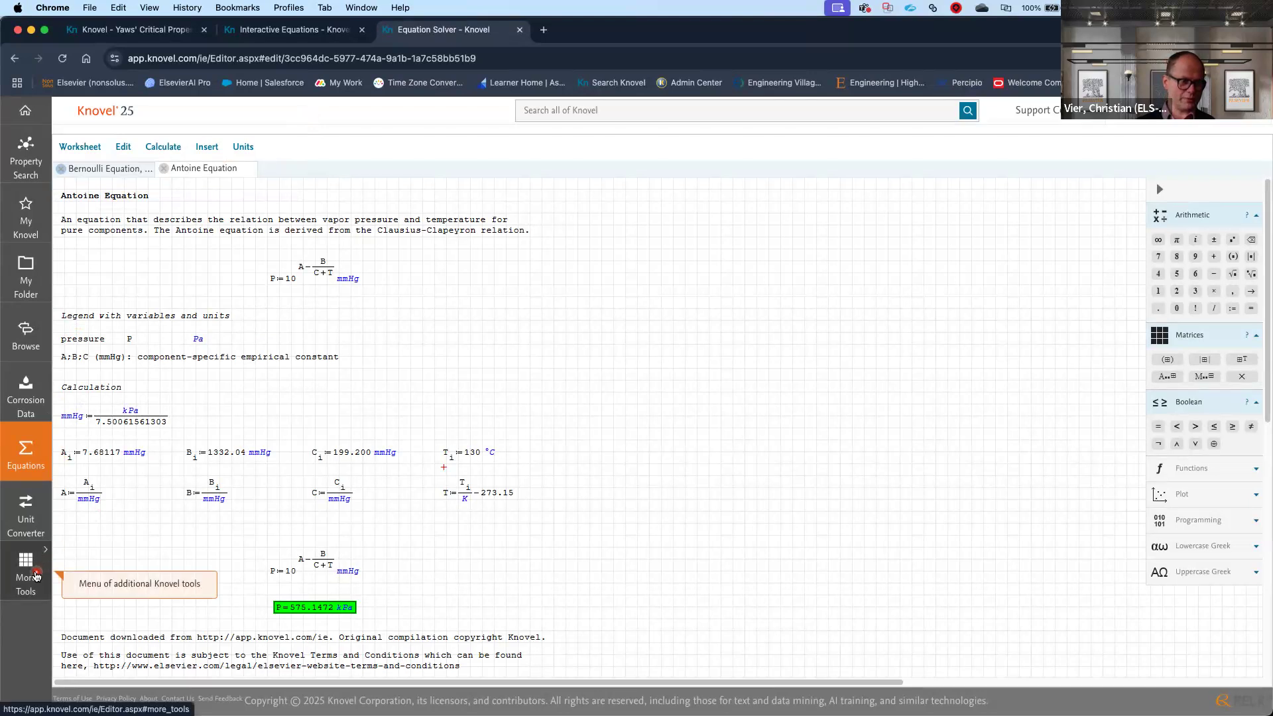
# Step: Open the Knovel Steam Calculators from the additional Knovel tools
pyautogui.click(37, 576)
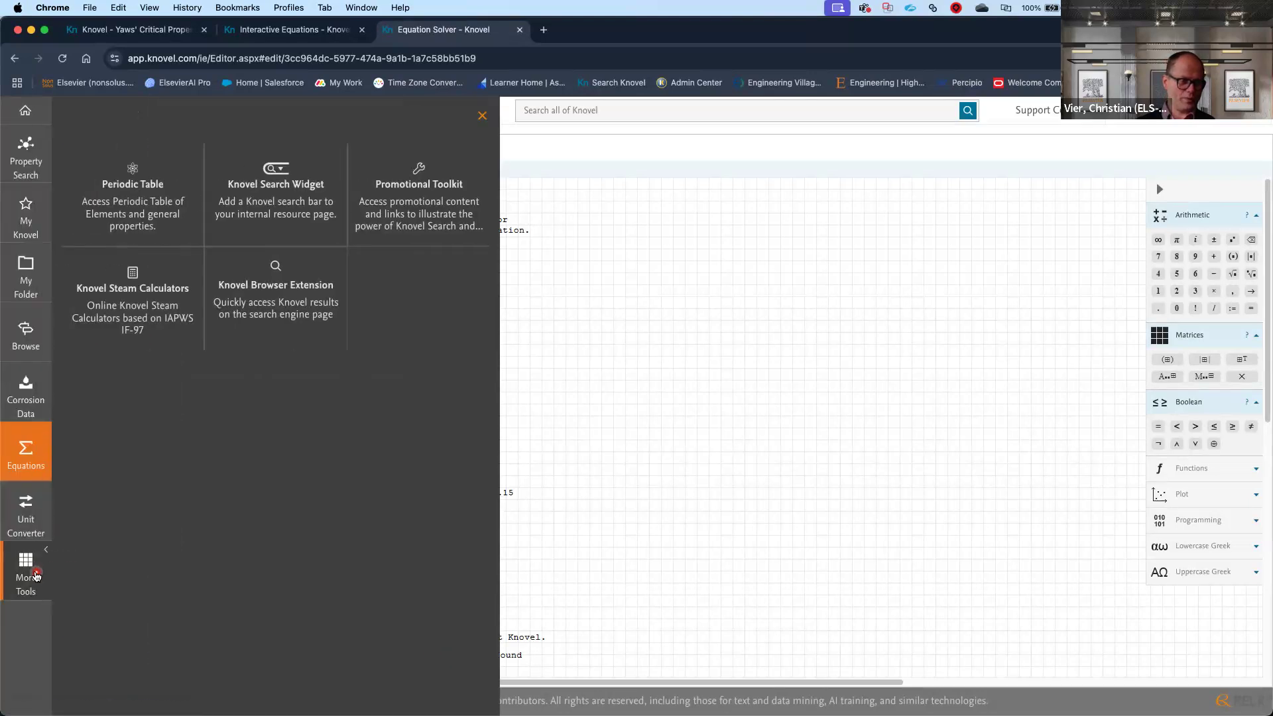
pyautogui.click(126, 306)
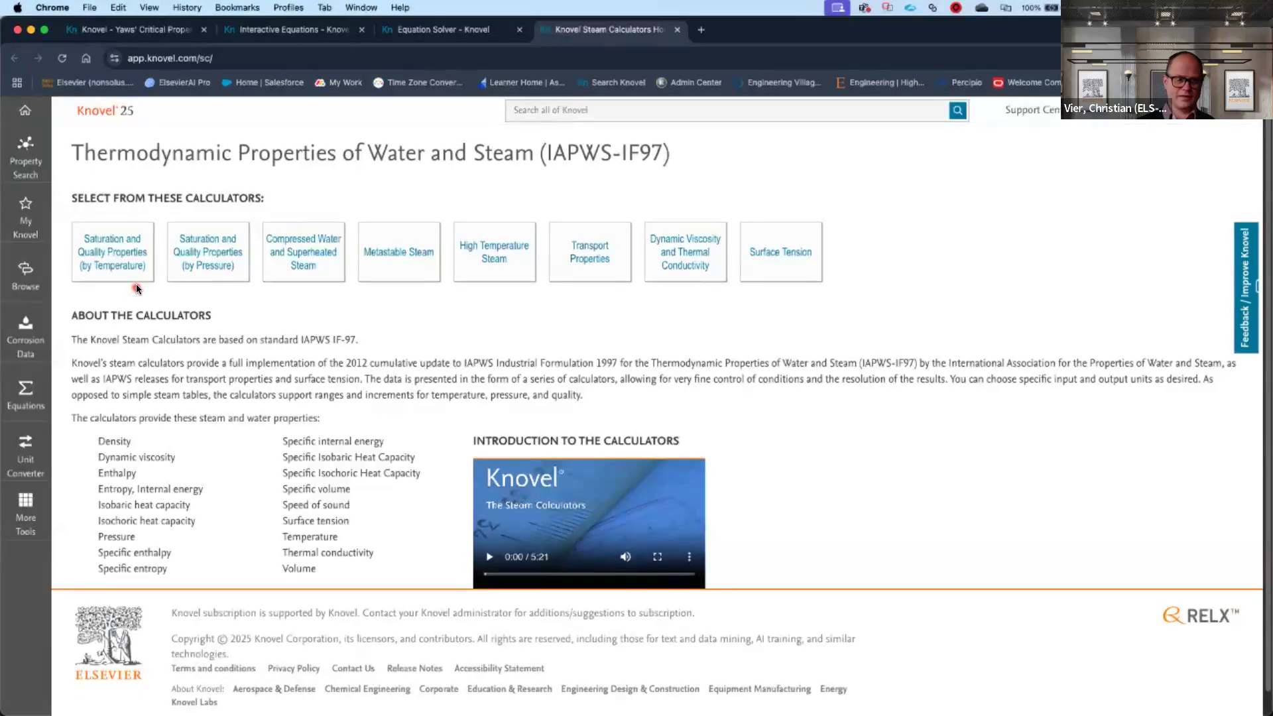
pyautogui.click(28, 525)
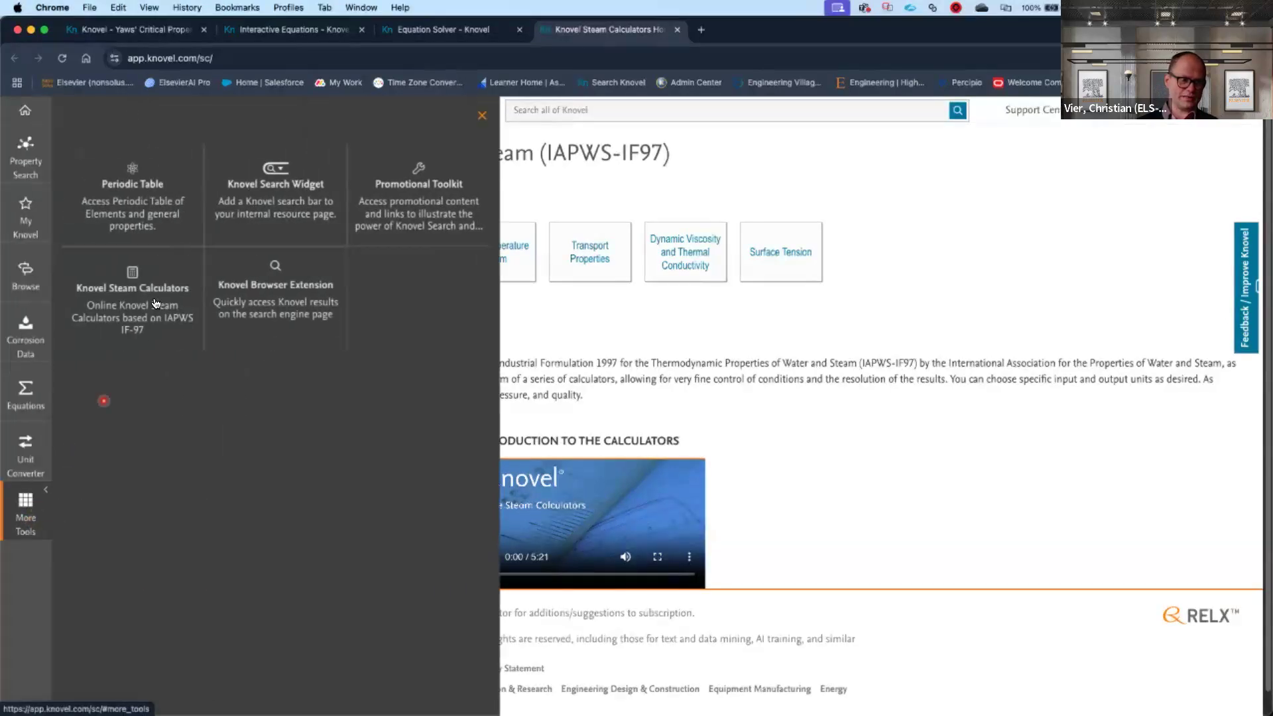
pyautogui.click(142, 289)
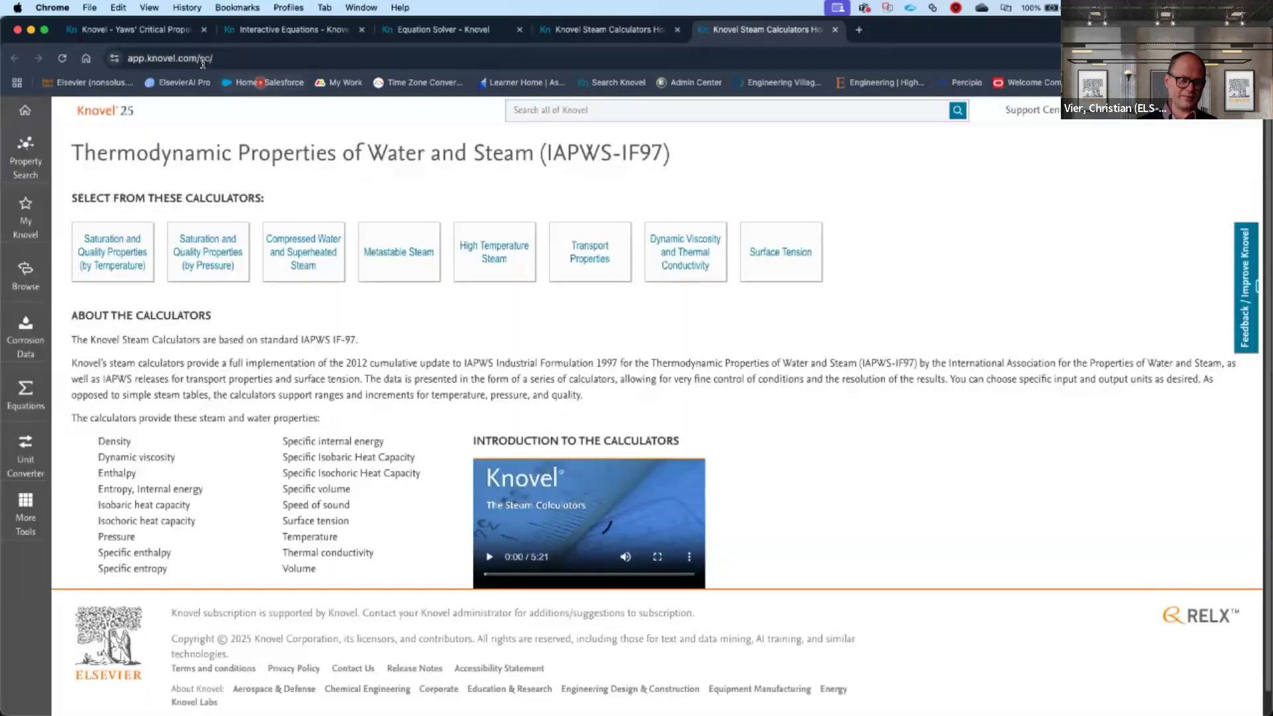
# Step: Copy the web address of the Steam Calculators page for sharing
pyautogui.click(203, 60)
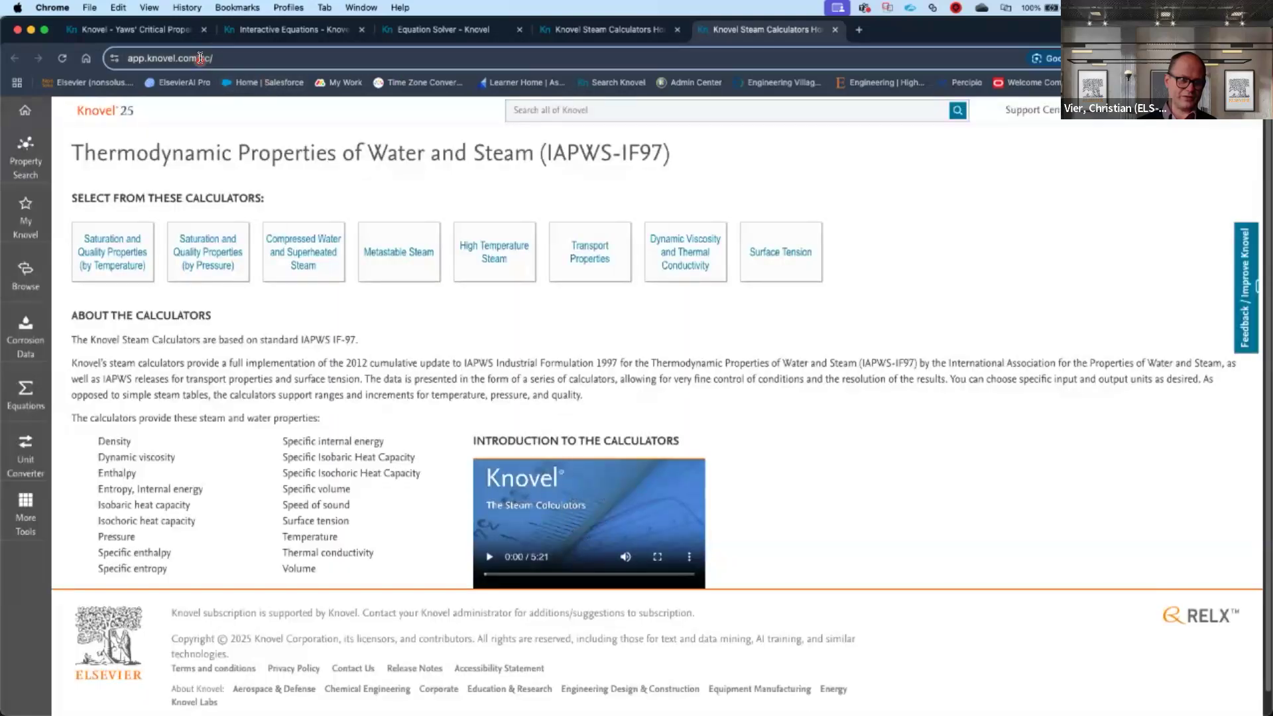
pyautogui.rightClick(203, 60)
pyautogui.click(227, 169)
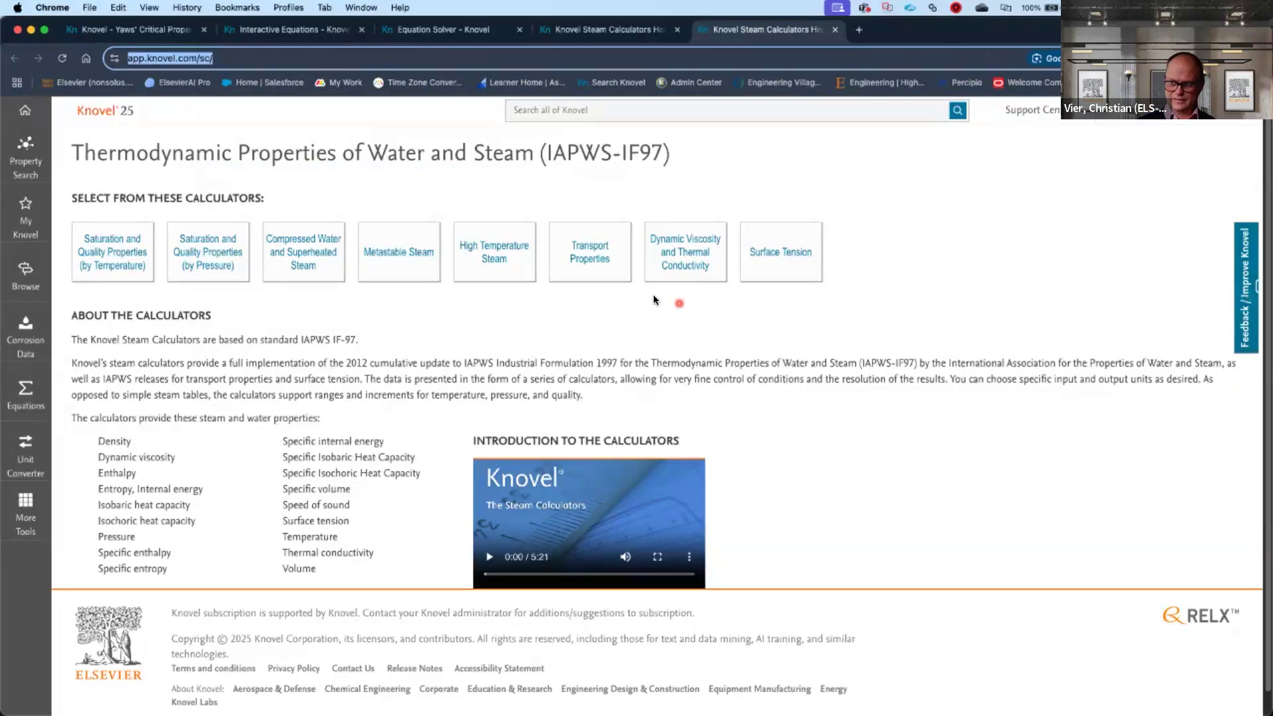
# Step: Open the Transport Properties calculator for water and steam and set the pressure to 10 MPa
pyautogui.scroll(-1, 53, 237)
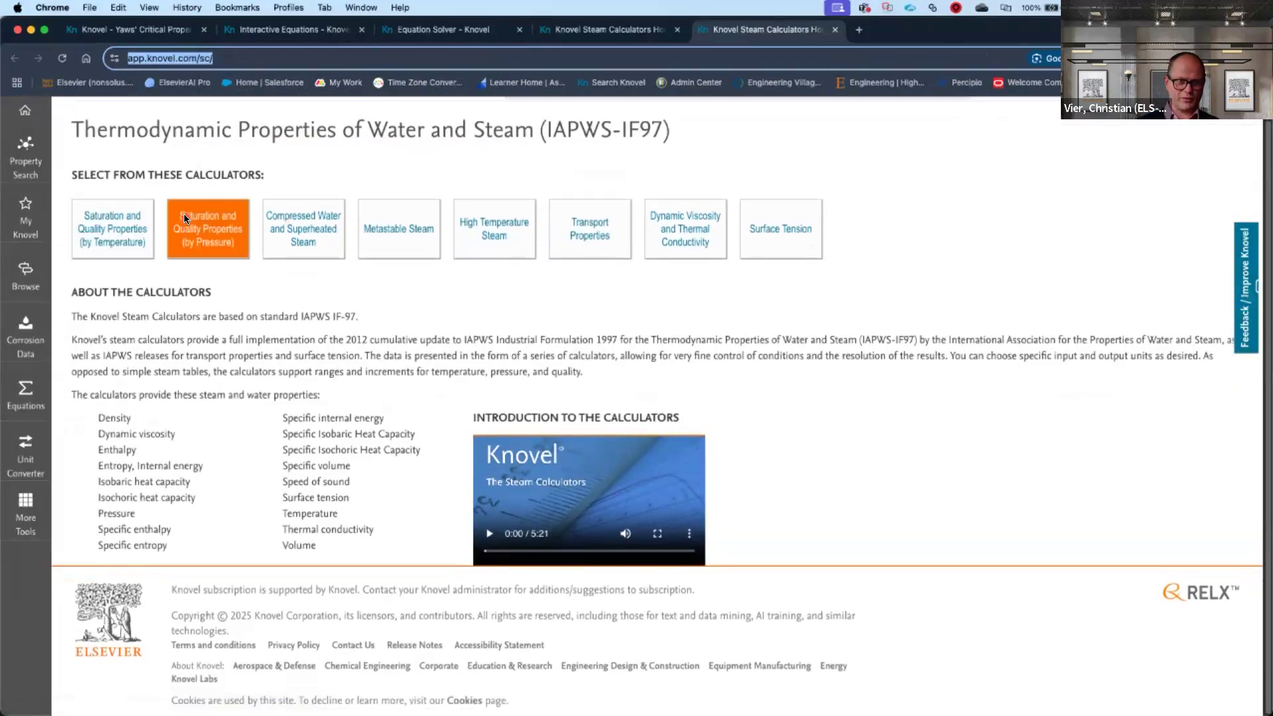
pyautogui.click(589, 230)
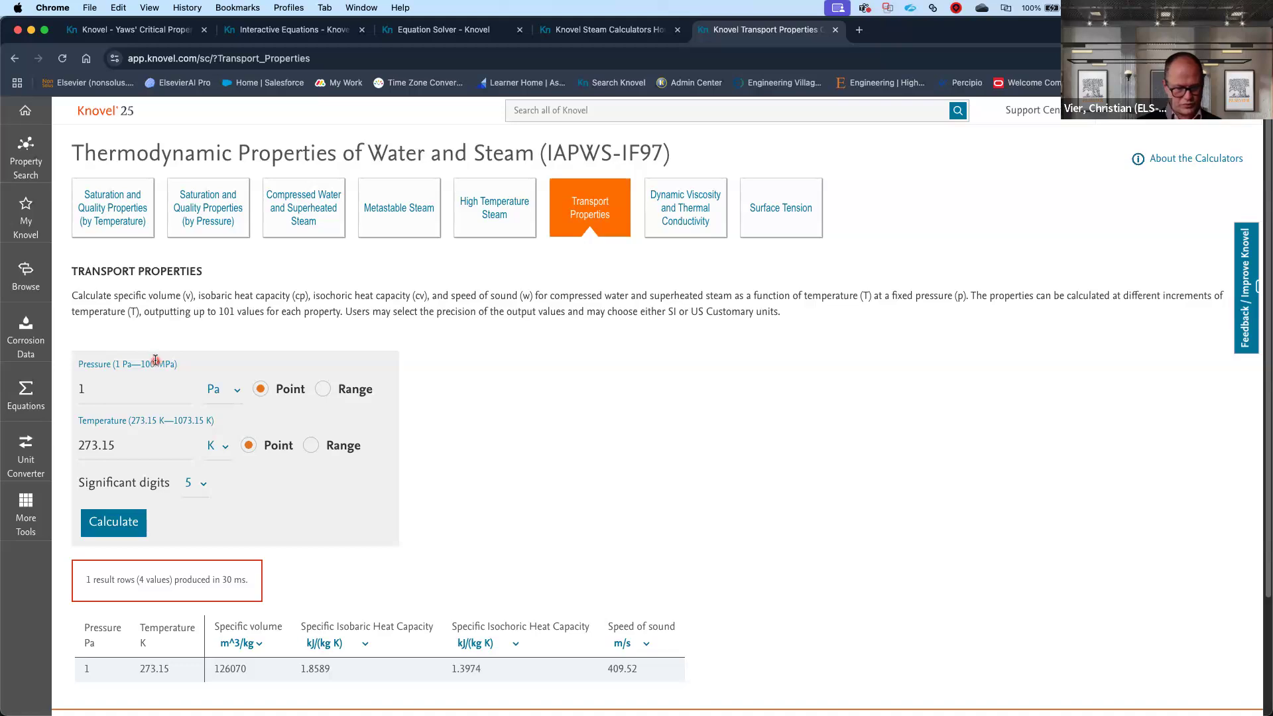
pyautogui.click(134, 384)
pyautogui.click(237, 390)
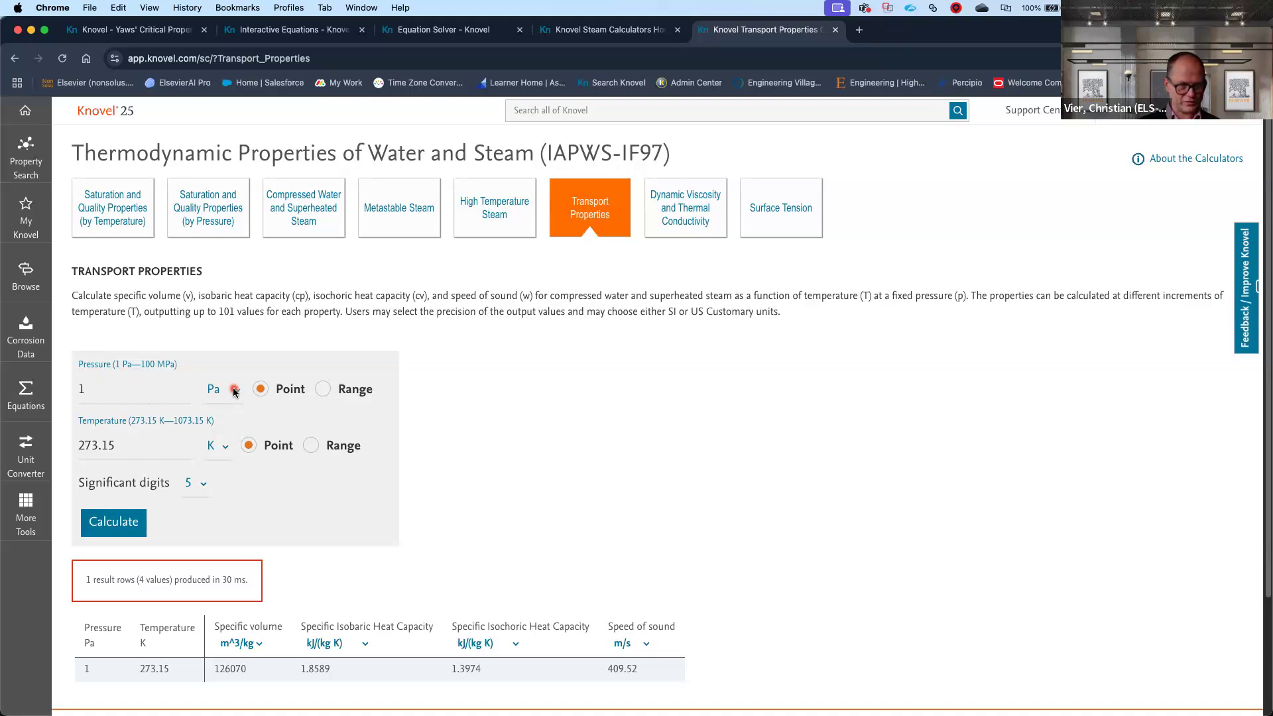
pyautogui.click(234, 392)
pyautogui.click(222, 434)
pyautogui.click(111, 392)
pyautogui.write('0')
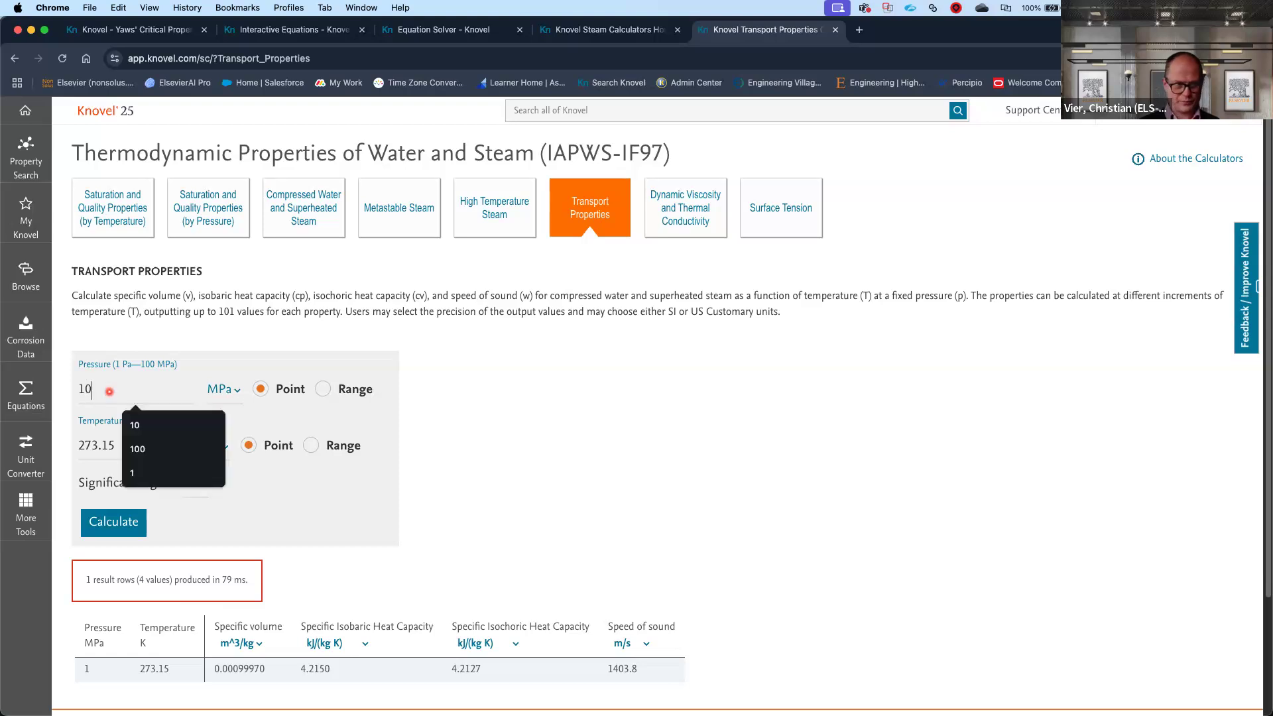
pyautogui.click(468, 433)
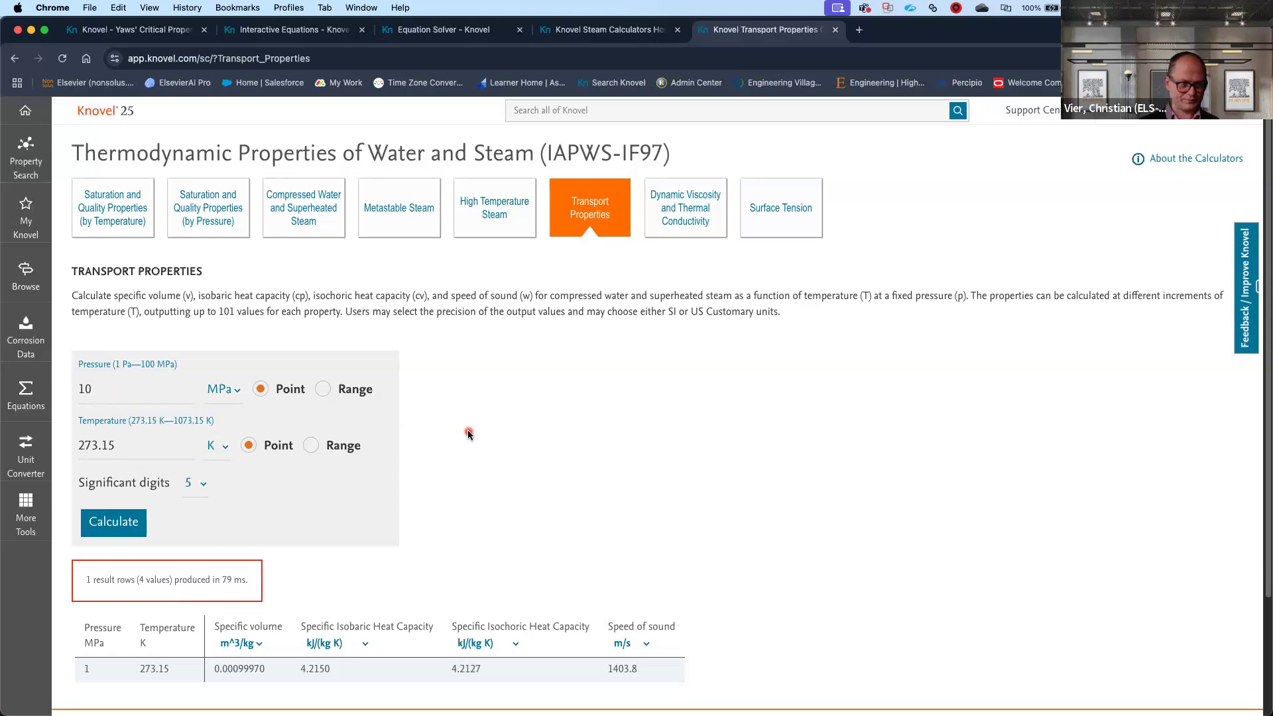
# Step: Set the temperature to 300 °C and calculate the transport properties
pyautogui.click(221, 447)
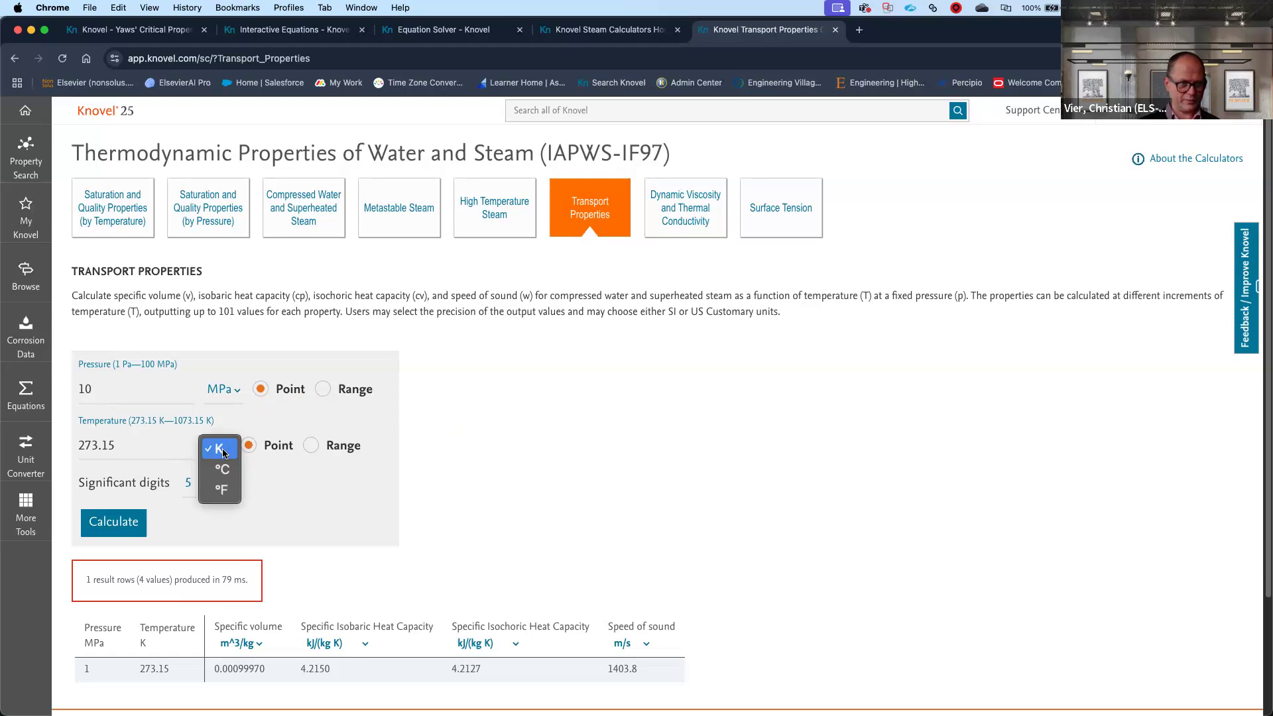
pyautogui.click(222, 471)
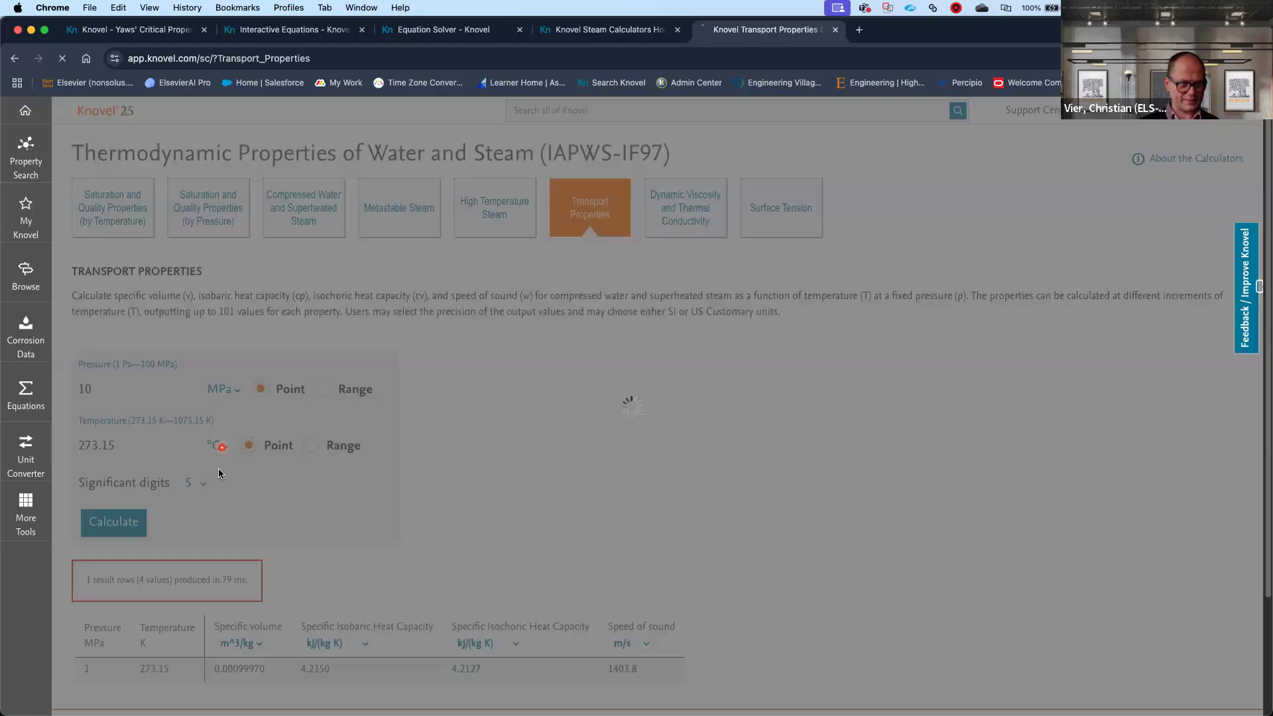
pyautogui.moveTo(127, 449); pyautogui.dragTo(58, 450)
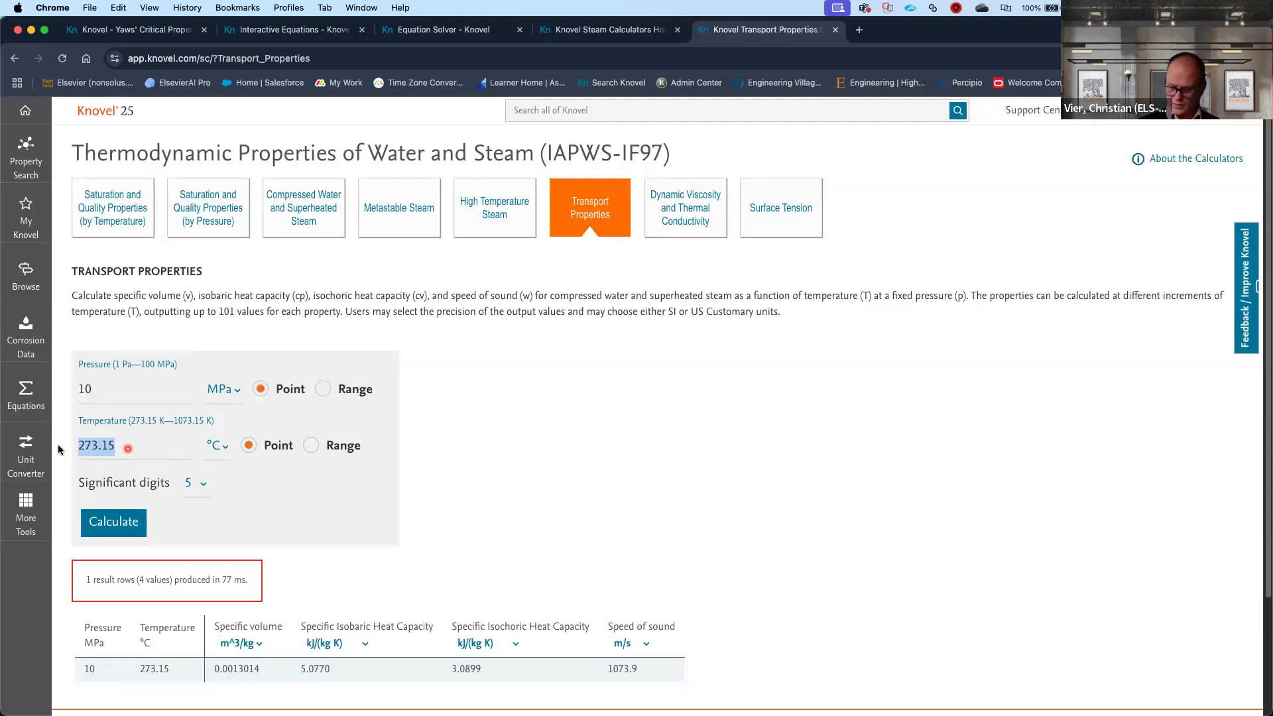
pyautogui.write('300')
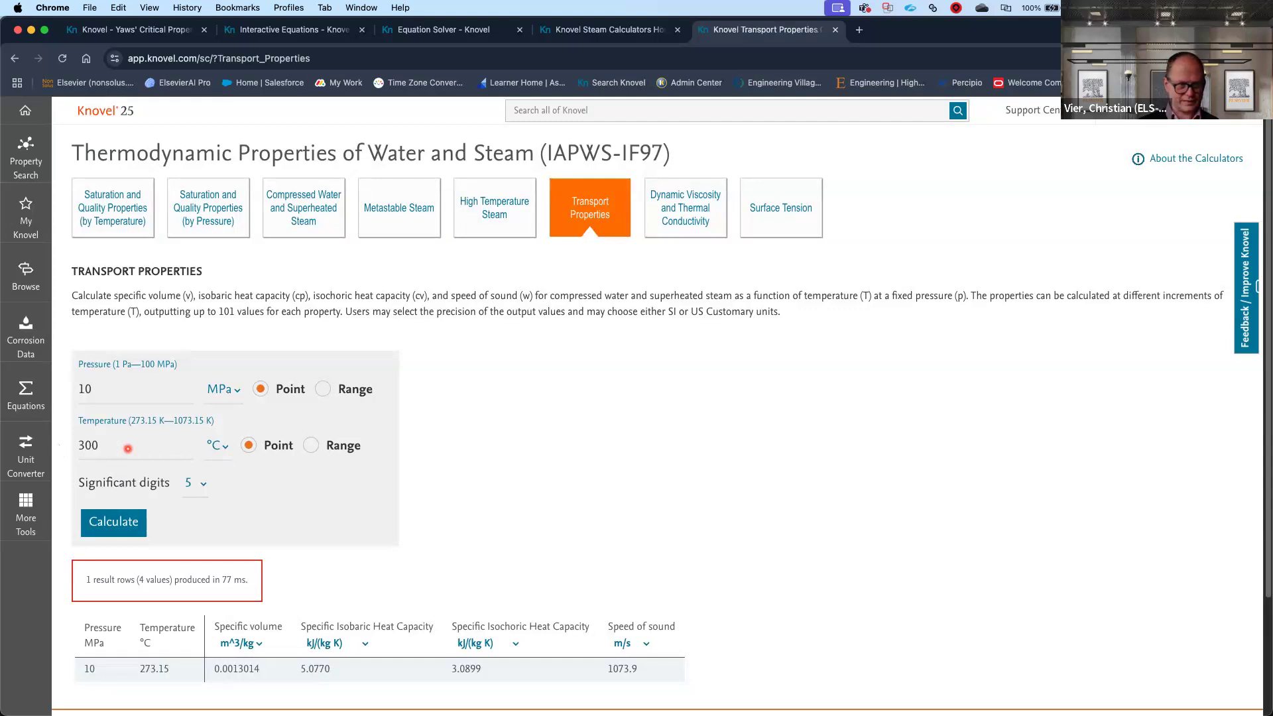
pyautogui.click(110, 520)
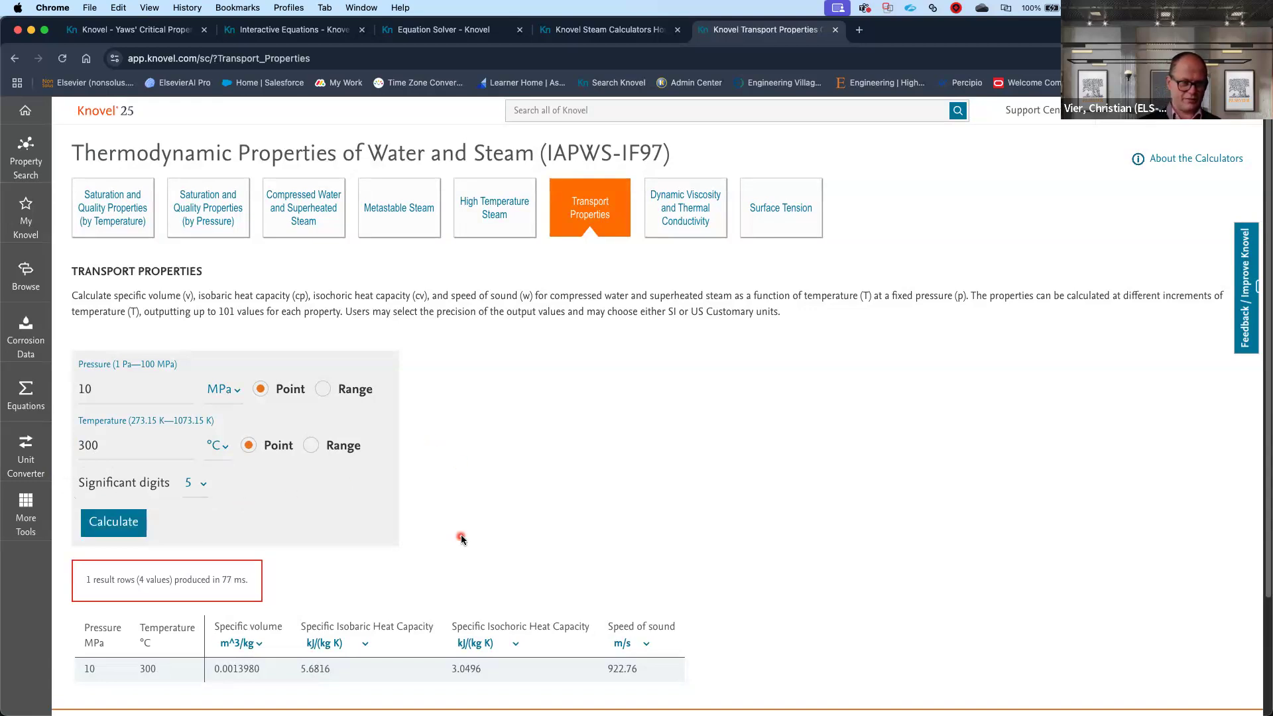
pyautogui.scroll(-4, 460, 530)
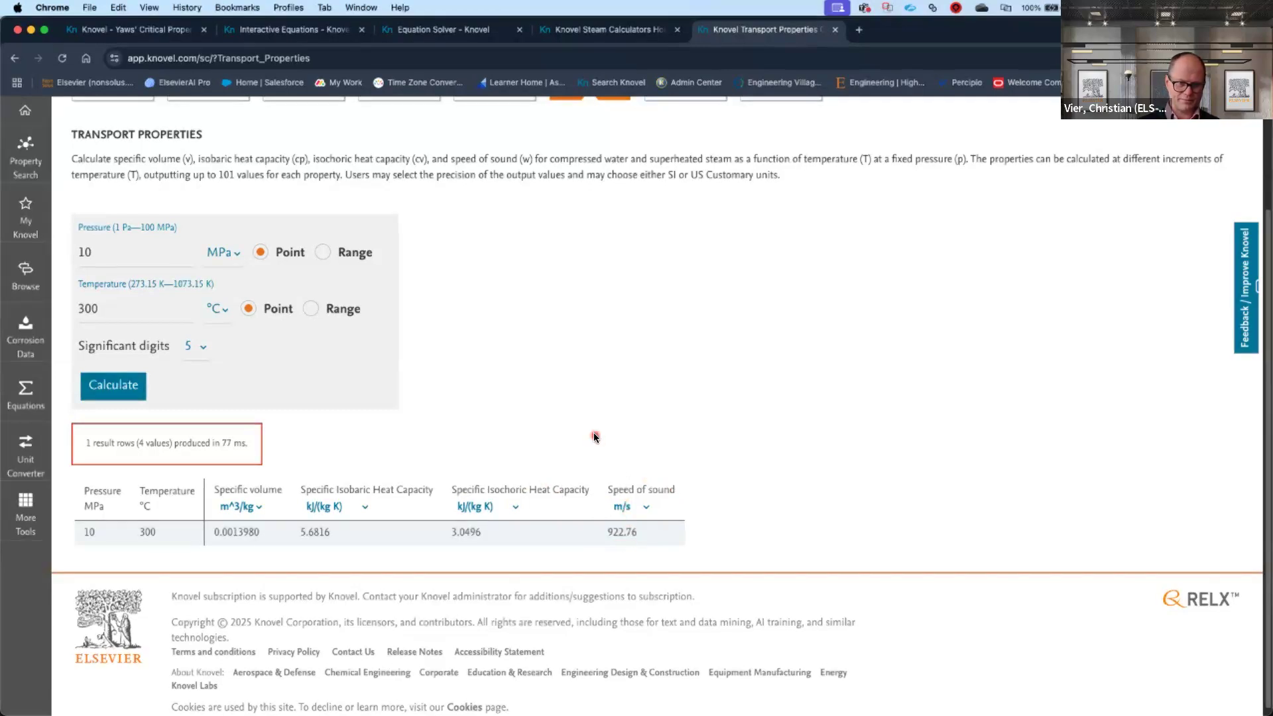
pyautogui.scroll(2, 576, 496)
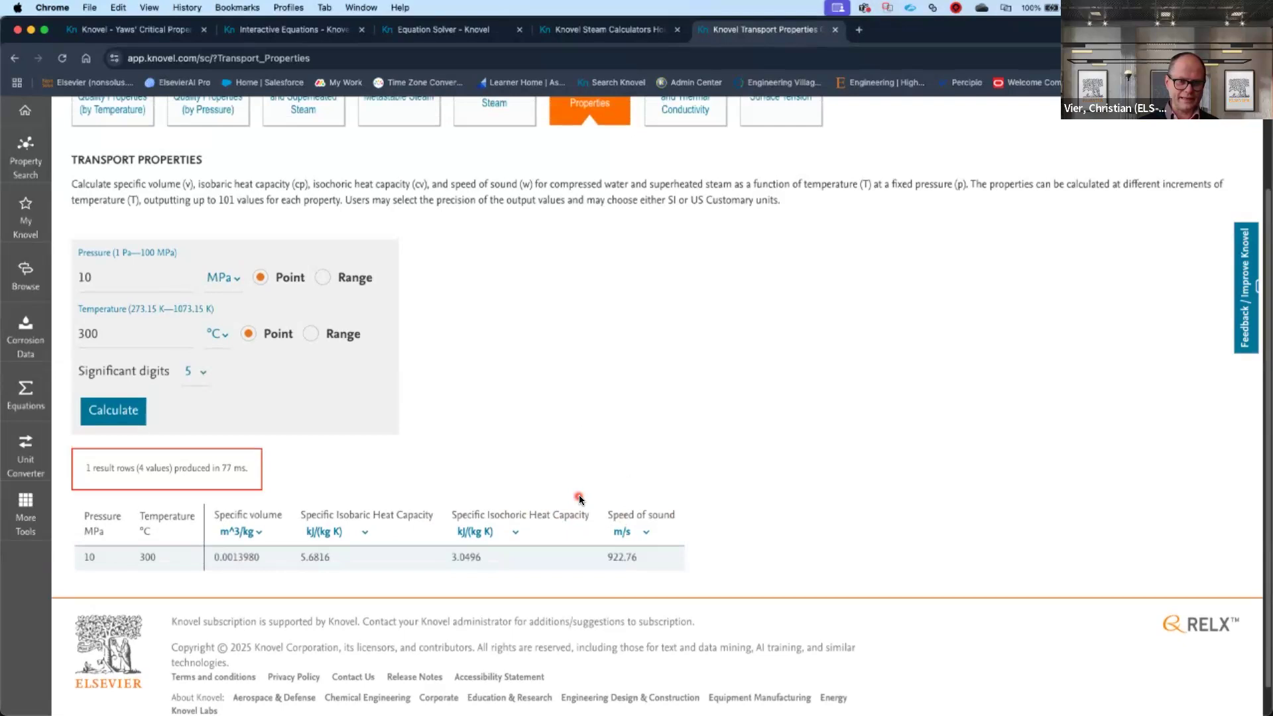
pyautogui.scroll(4, 579, 499)
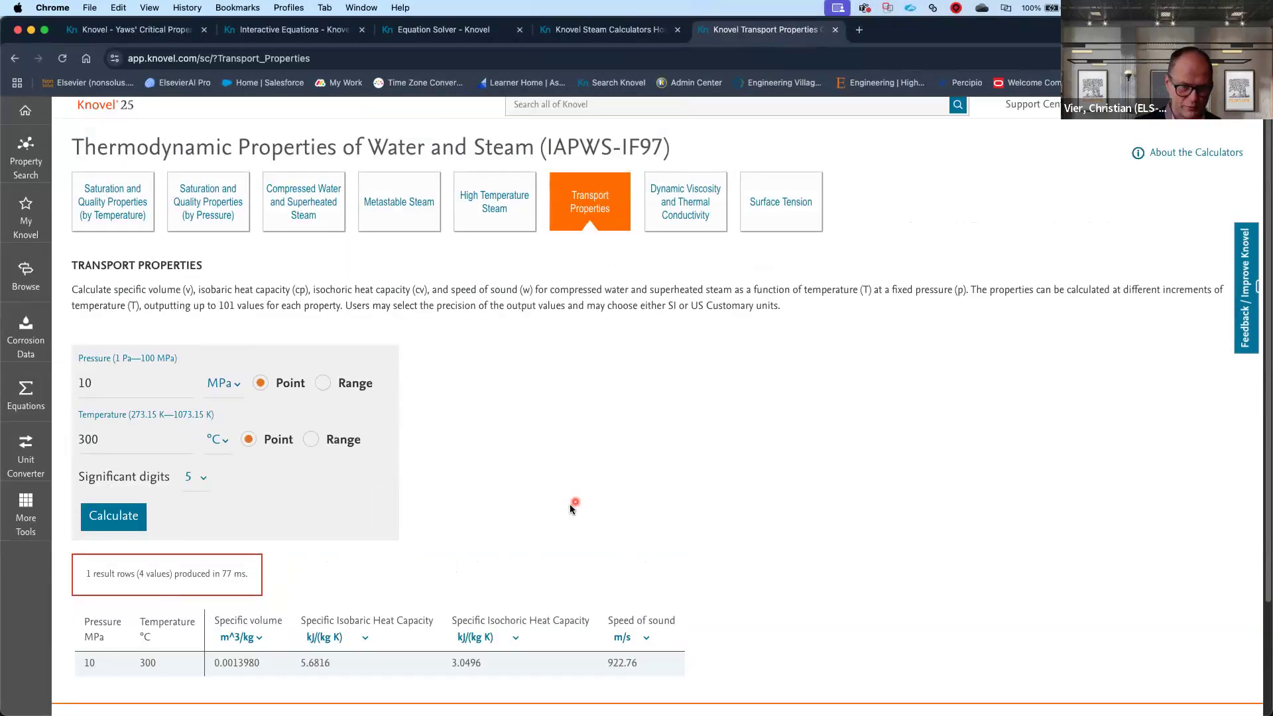
pyautogui.scroll(1, 575, 503)
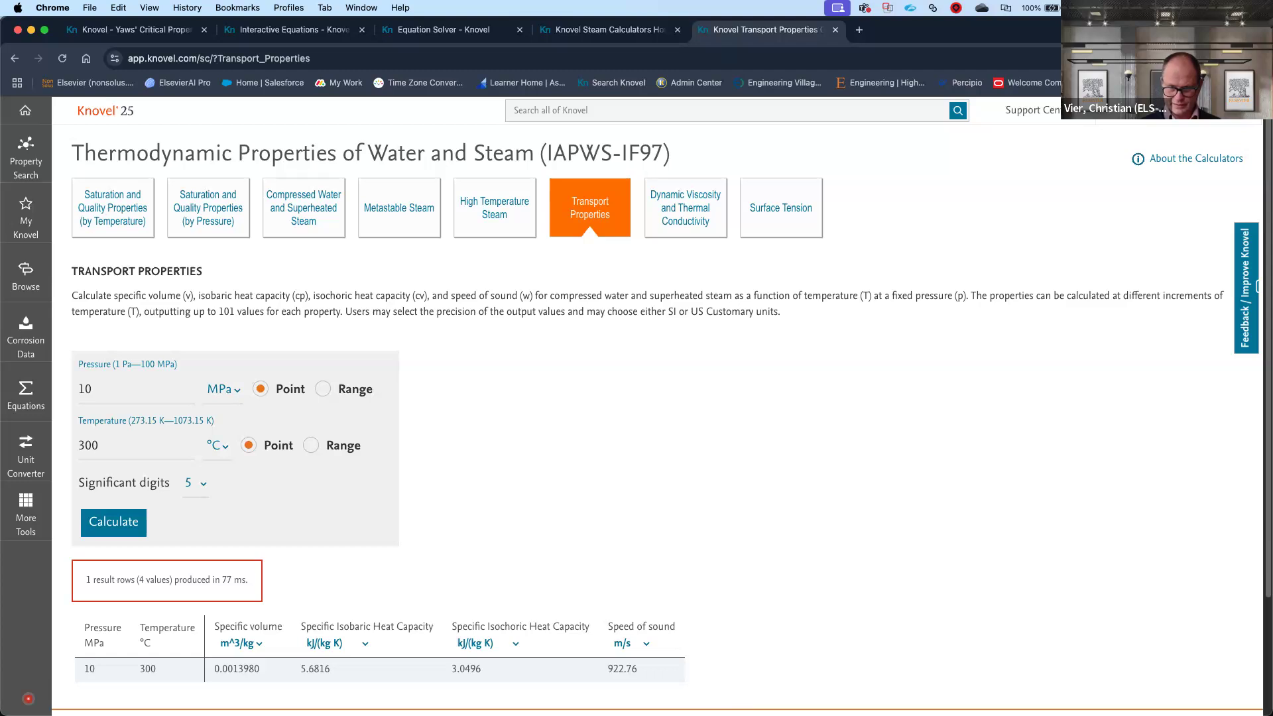
pyautogui.press('super+Tab')
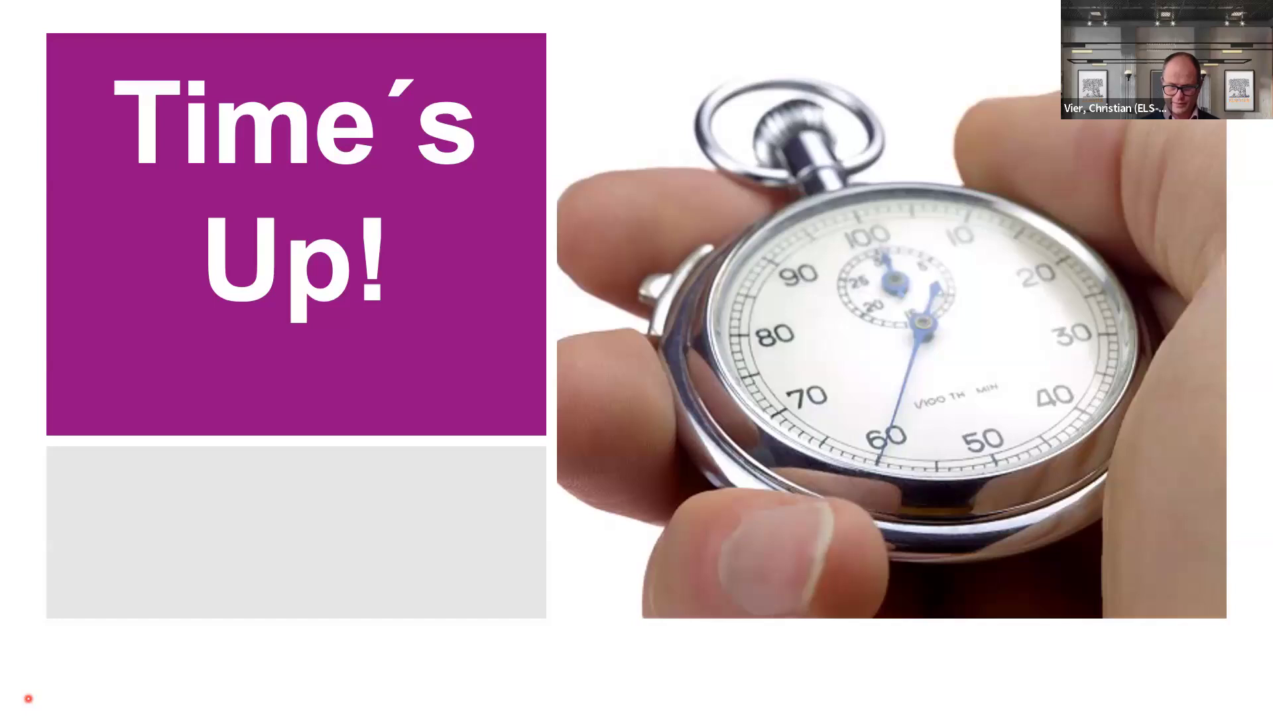
pyautogui.click(371, 15)
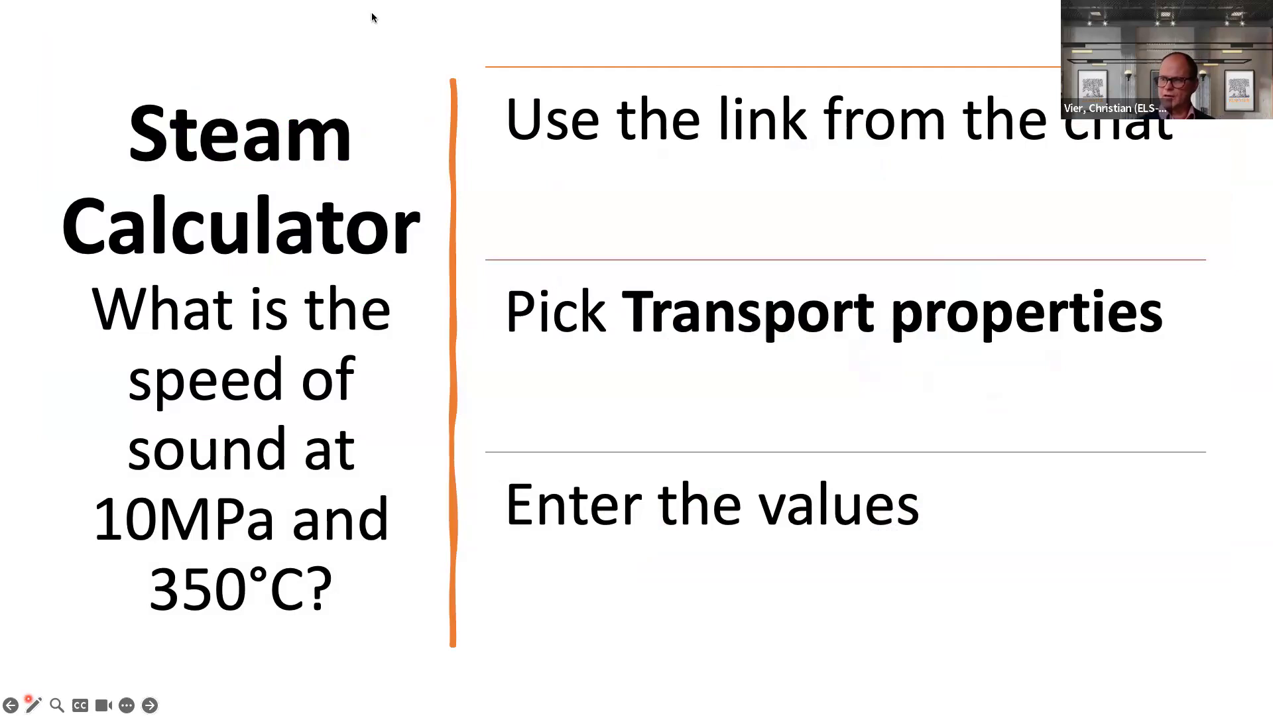
pyautogui.hotkey('ctrl', 'l')
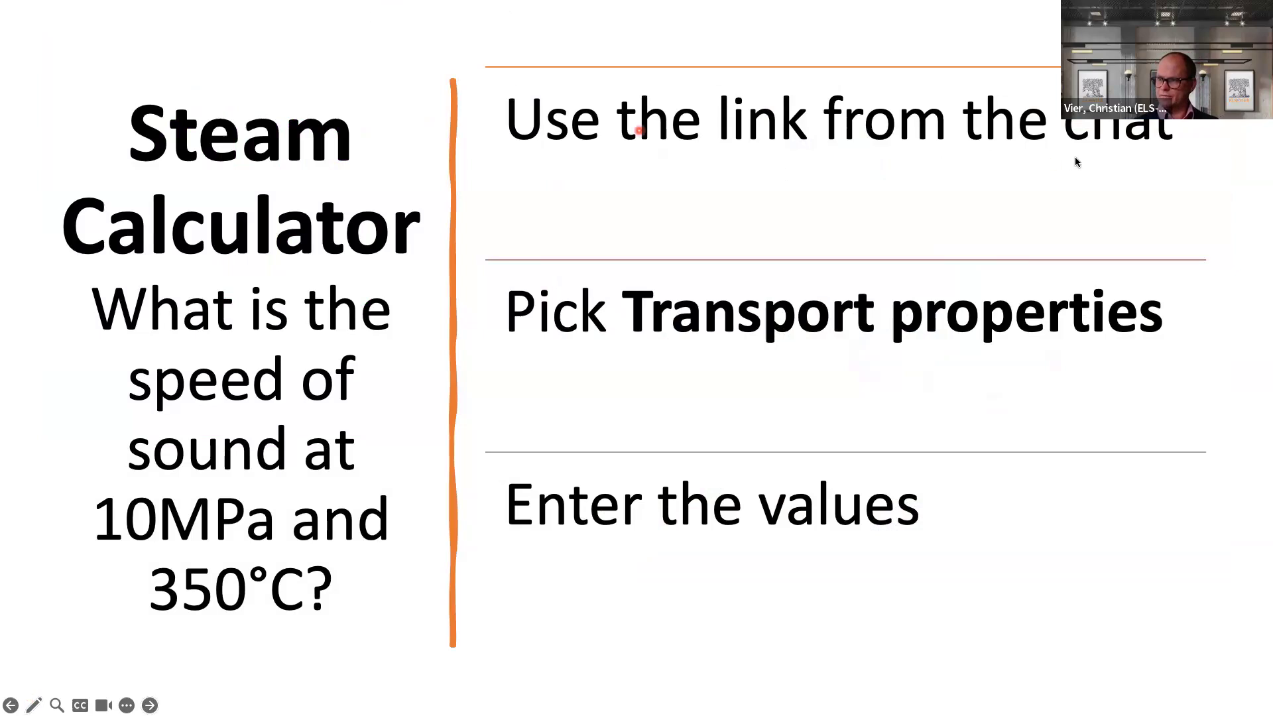